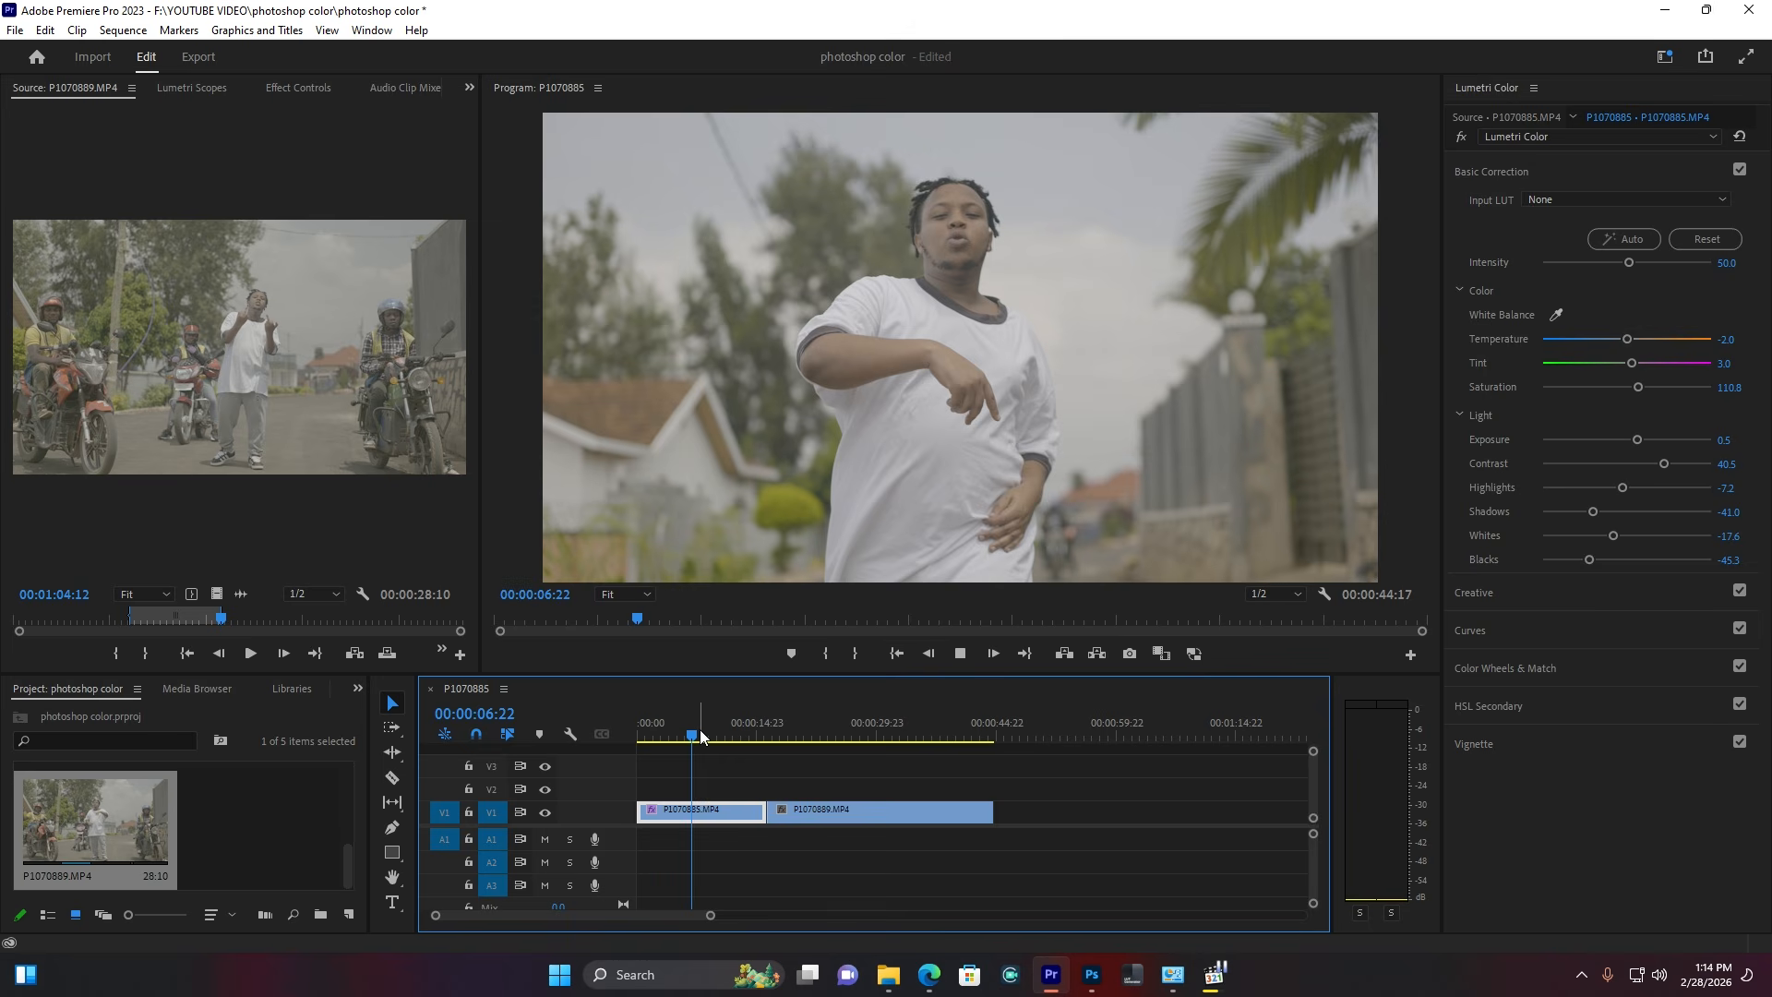
Step: Apply the U-SONY-S-LOG3-V8-LTR.cube file from the Pictures folder as the input LUT of clip P1070885.MP4
left_click(799, 737)
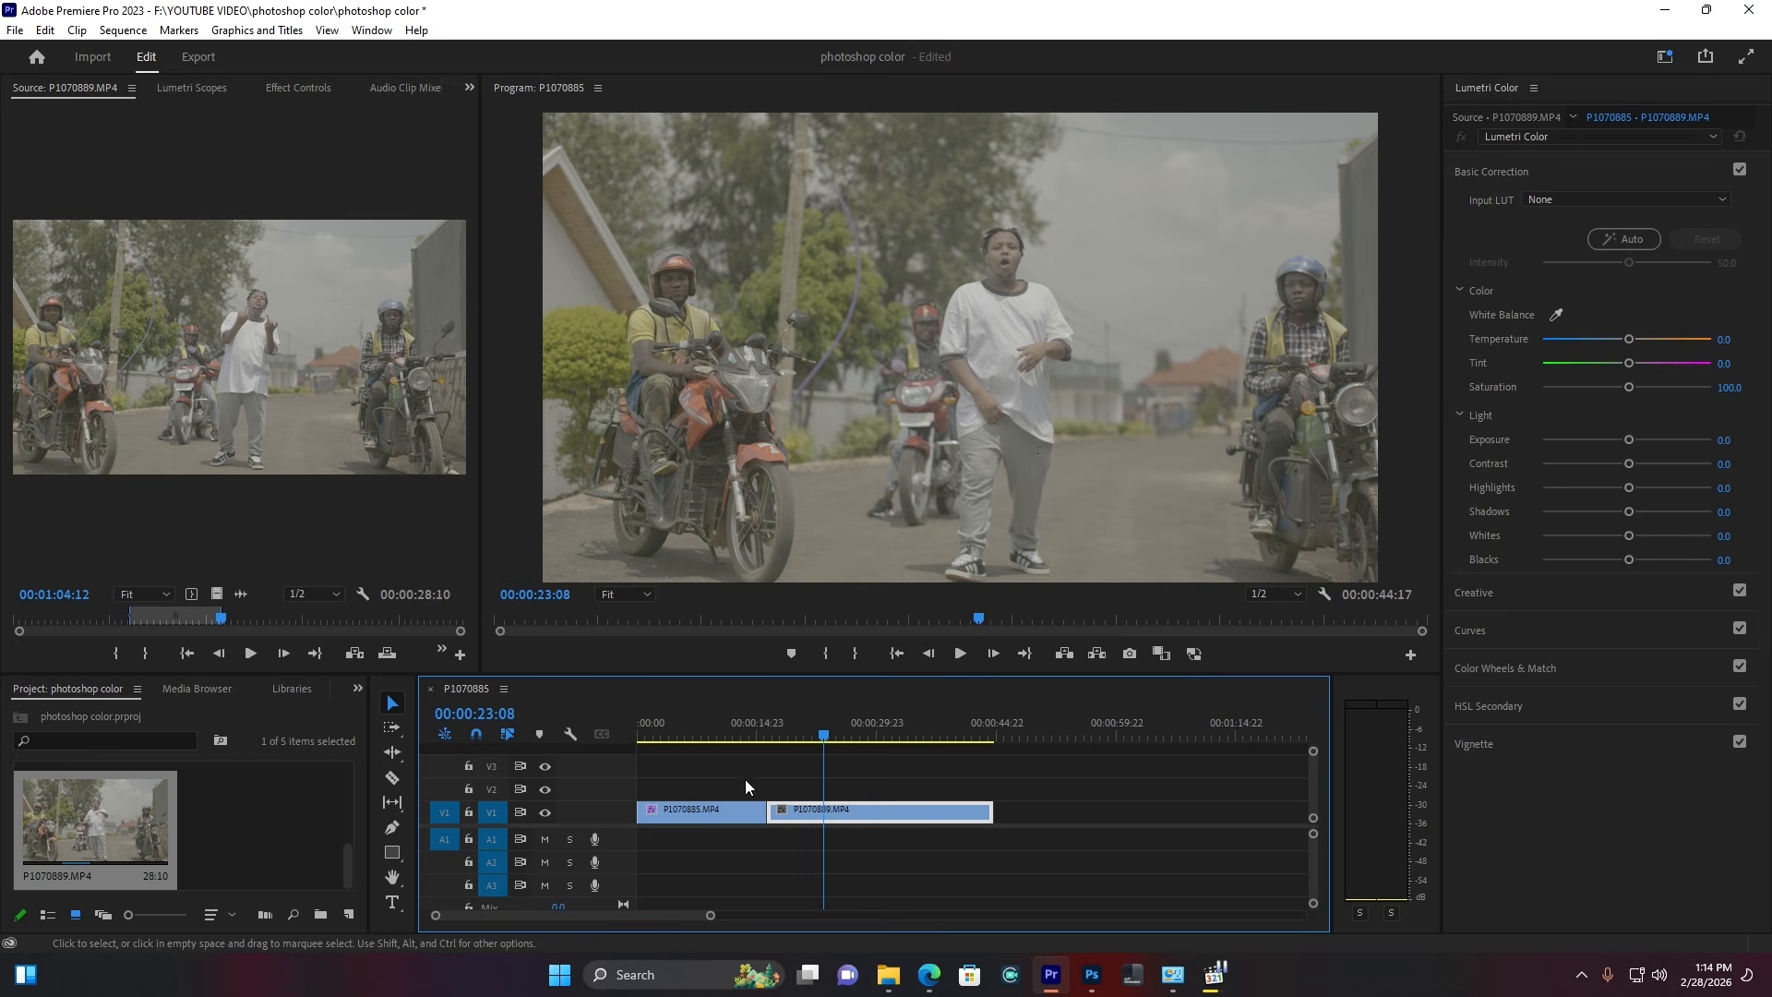
left_click(732, 730)
left_click(725, 805)
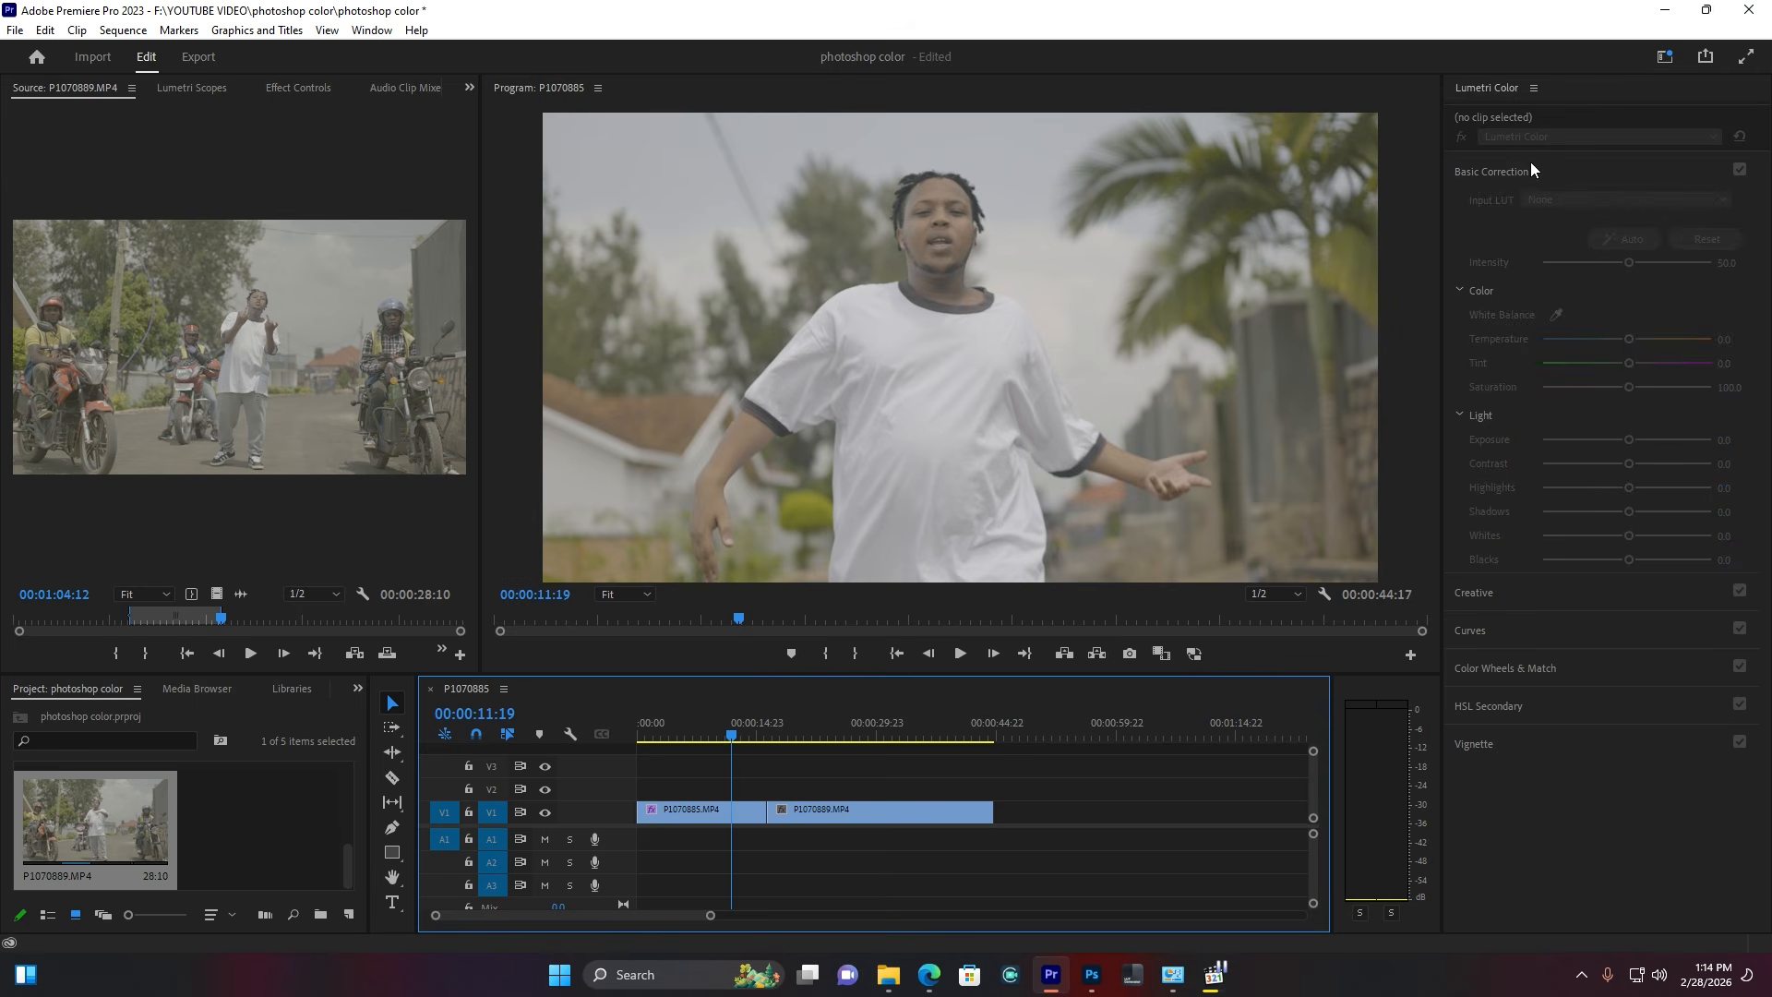
left_click(701, 810)
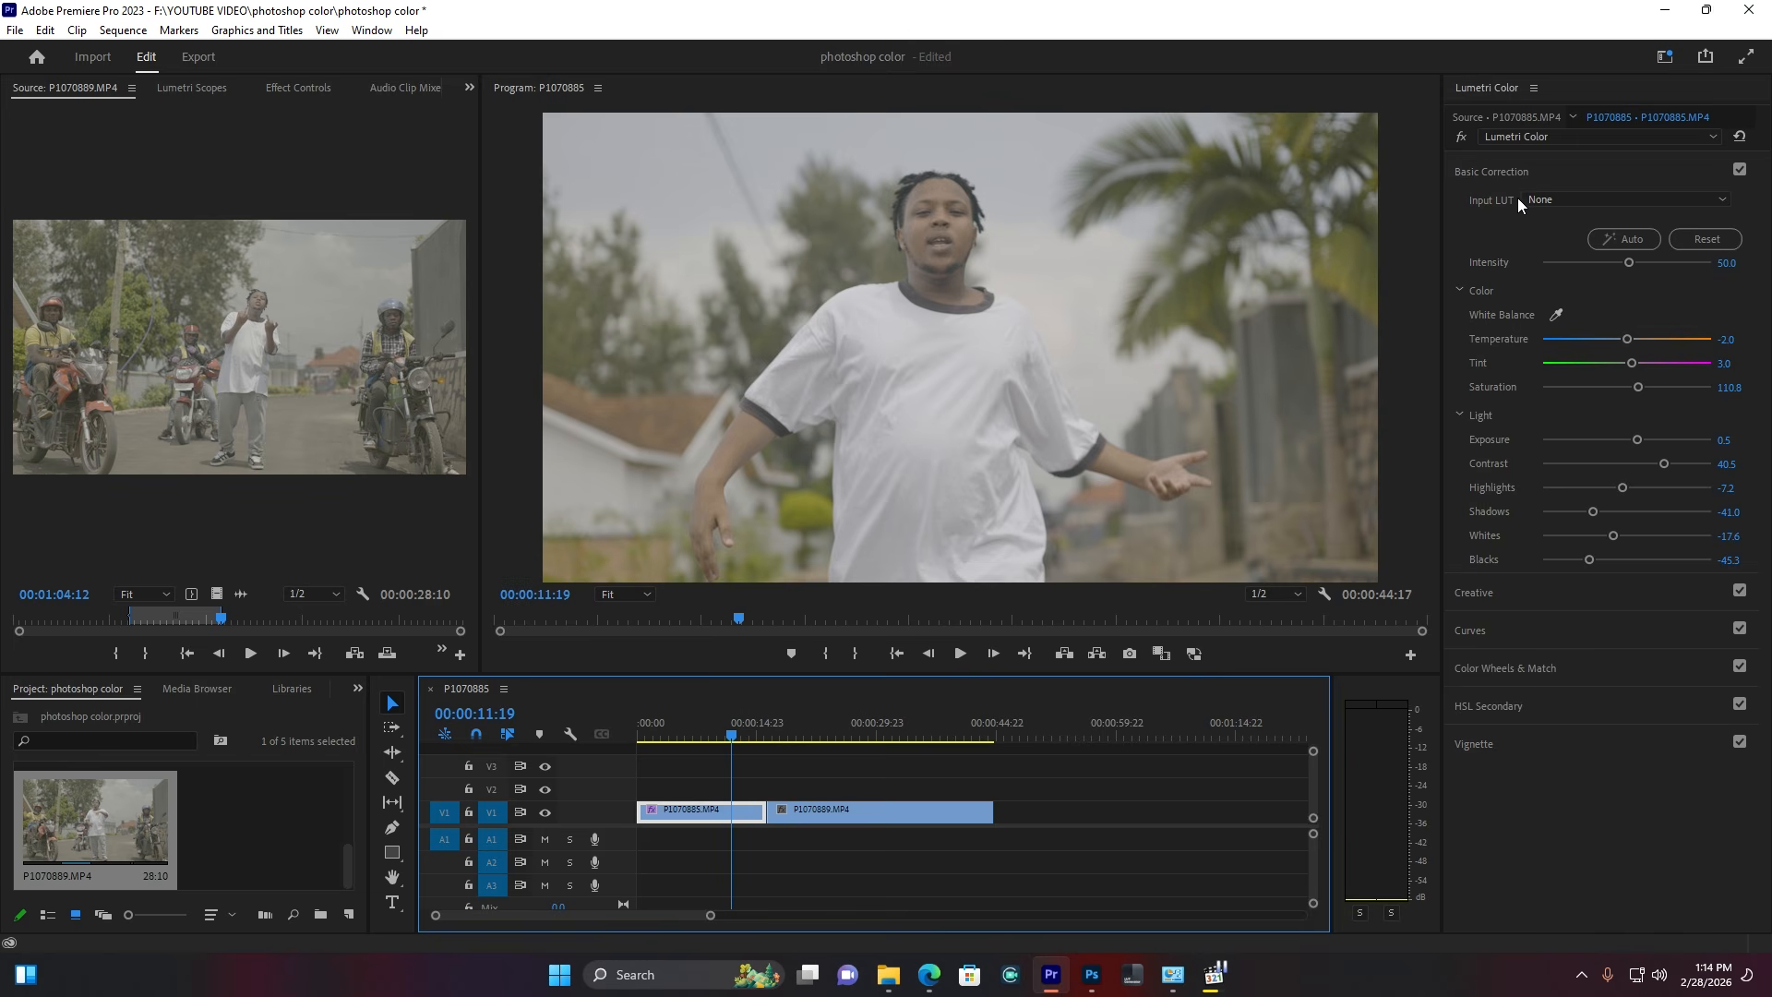
left_click(1548, 197)
left_click(1587, 262)
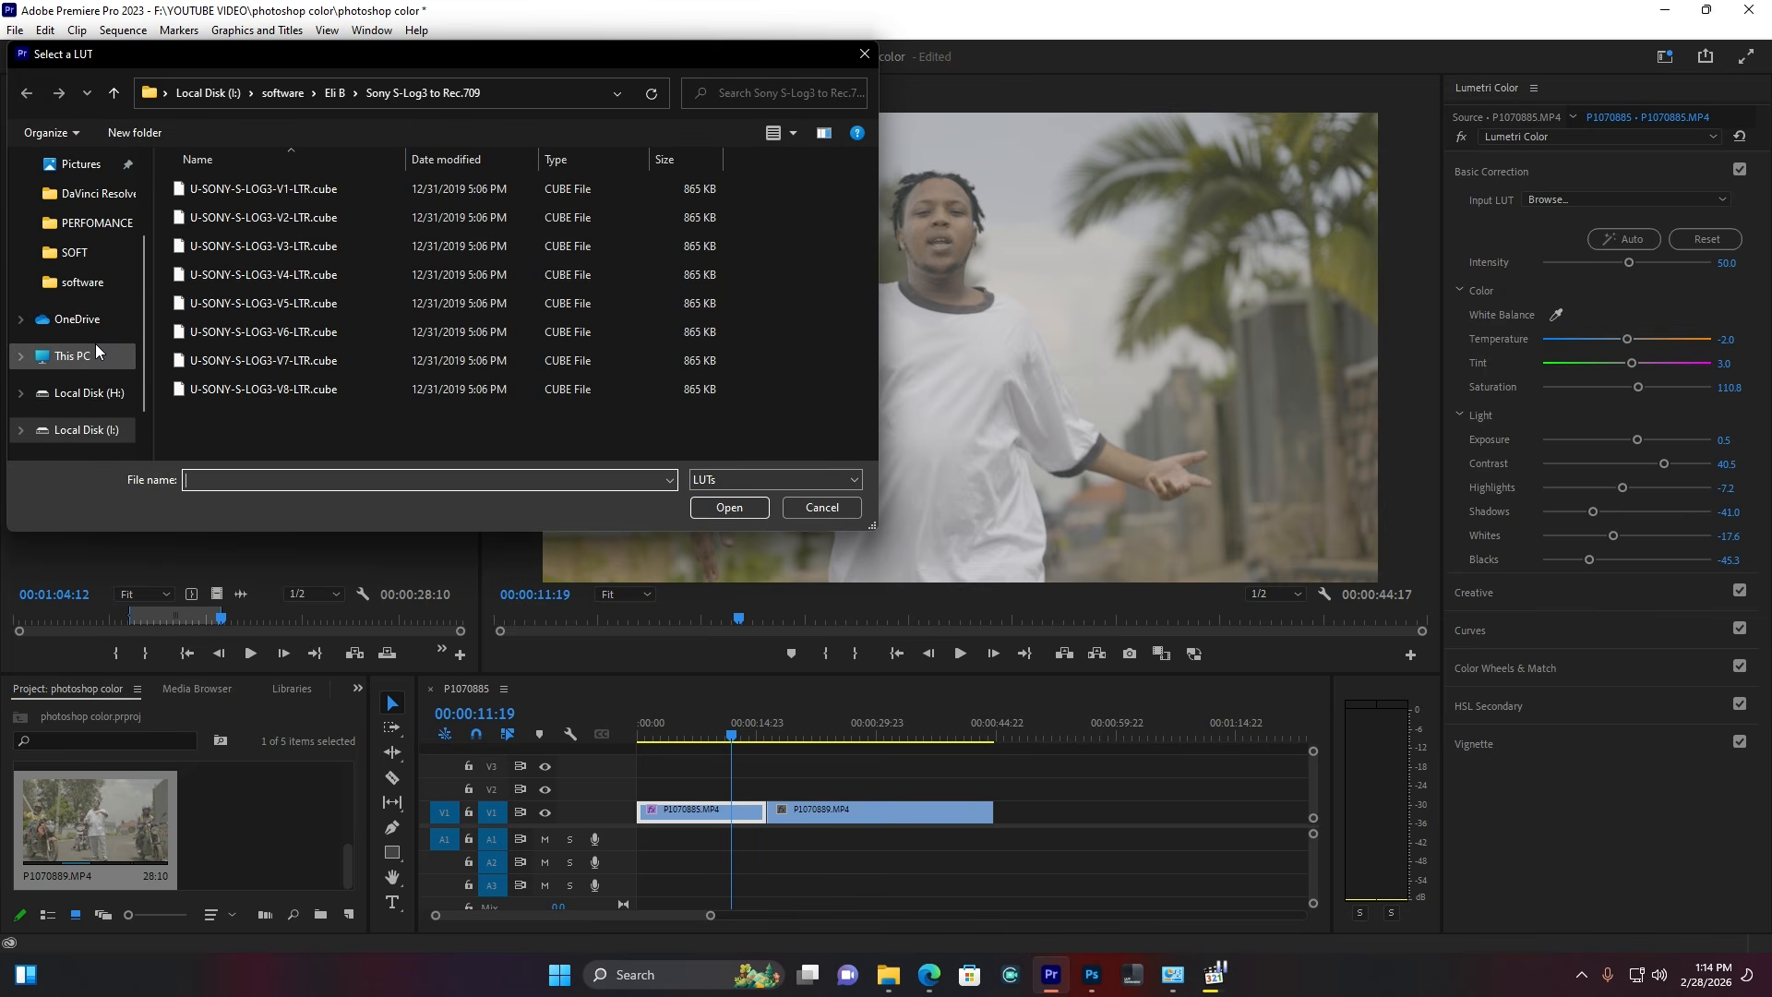
scroll(96, 351, "up", 2)
left_click(79, 289)
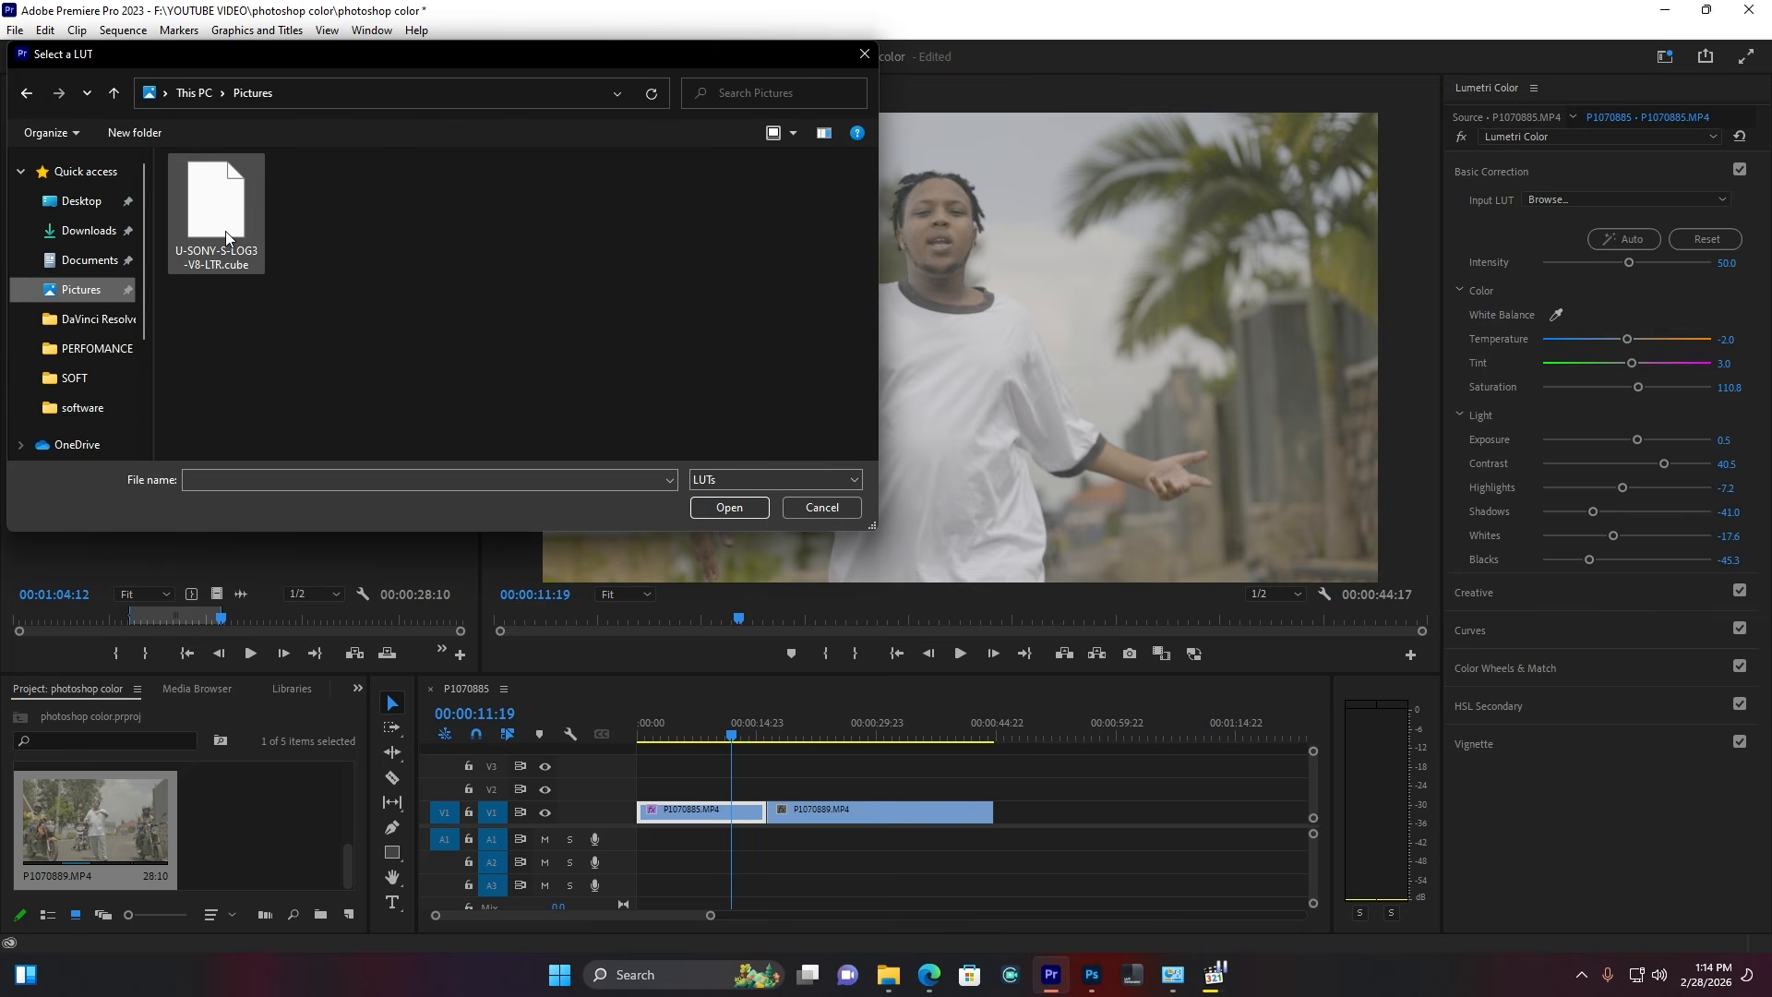
double_click(212, 241)
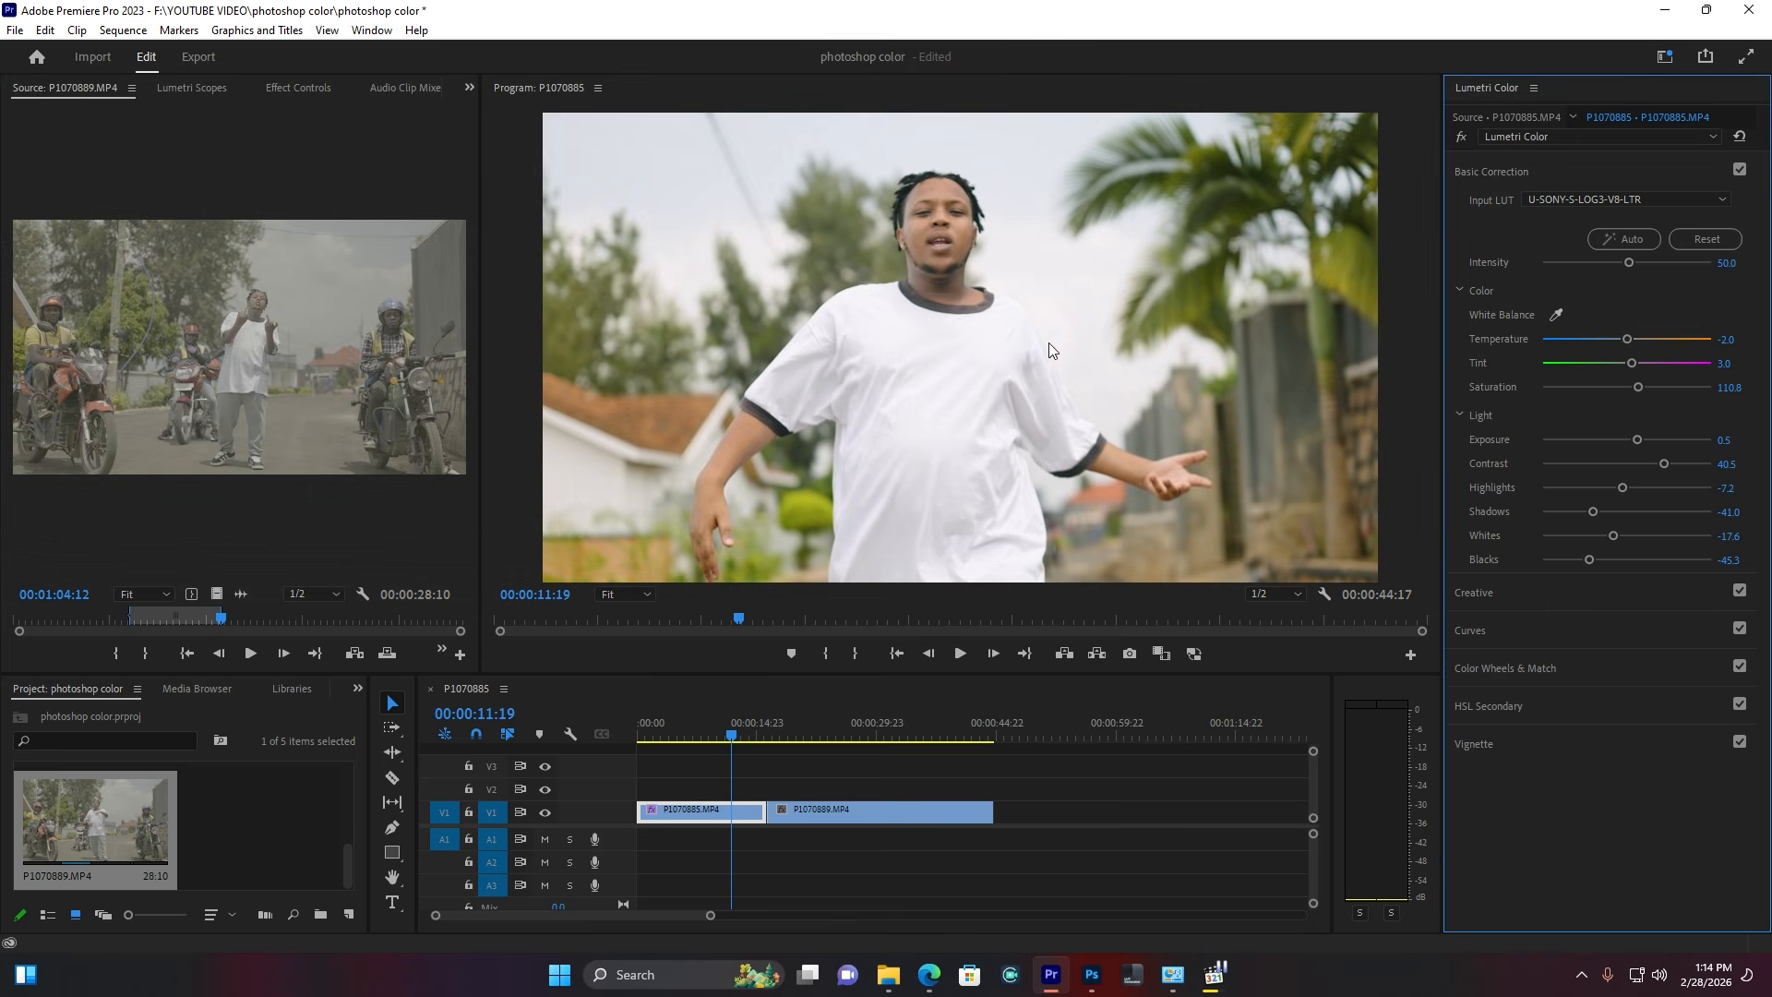
Step: Apply the U-SONY-S-LOG3-V8-LTR LUT as the input LUT of clip P1070889.MP4
left_click(801, 810)
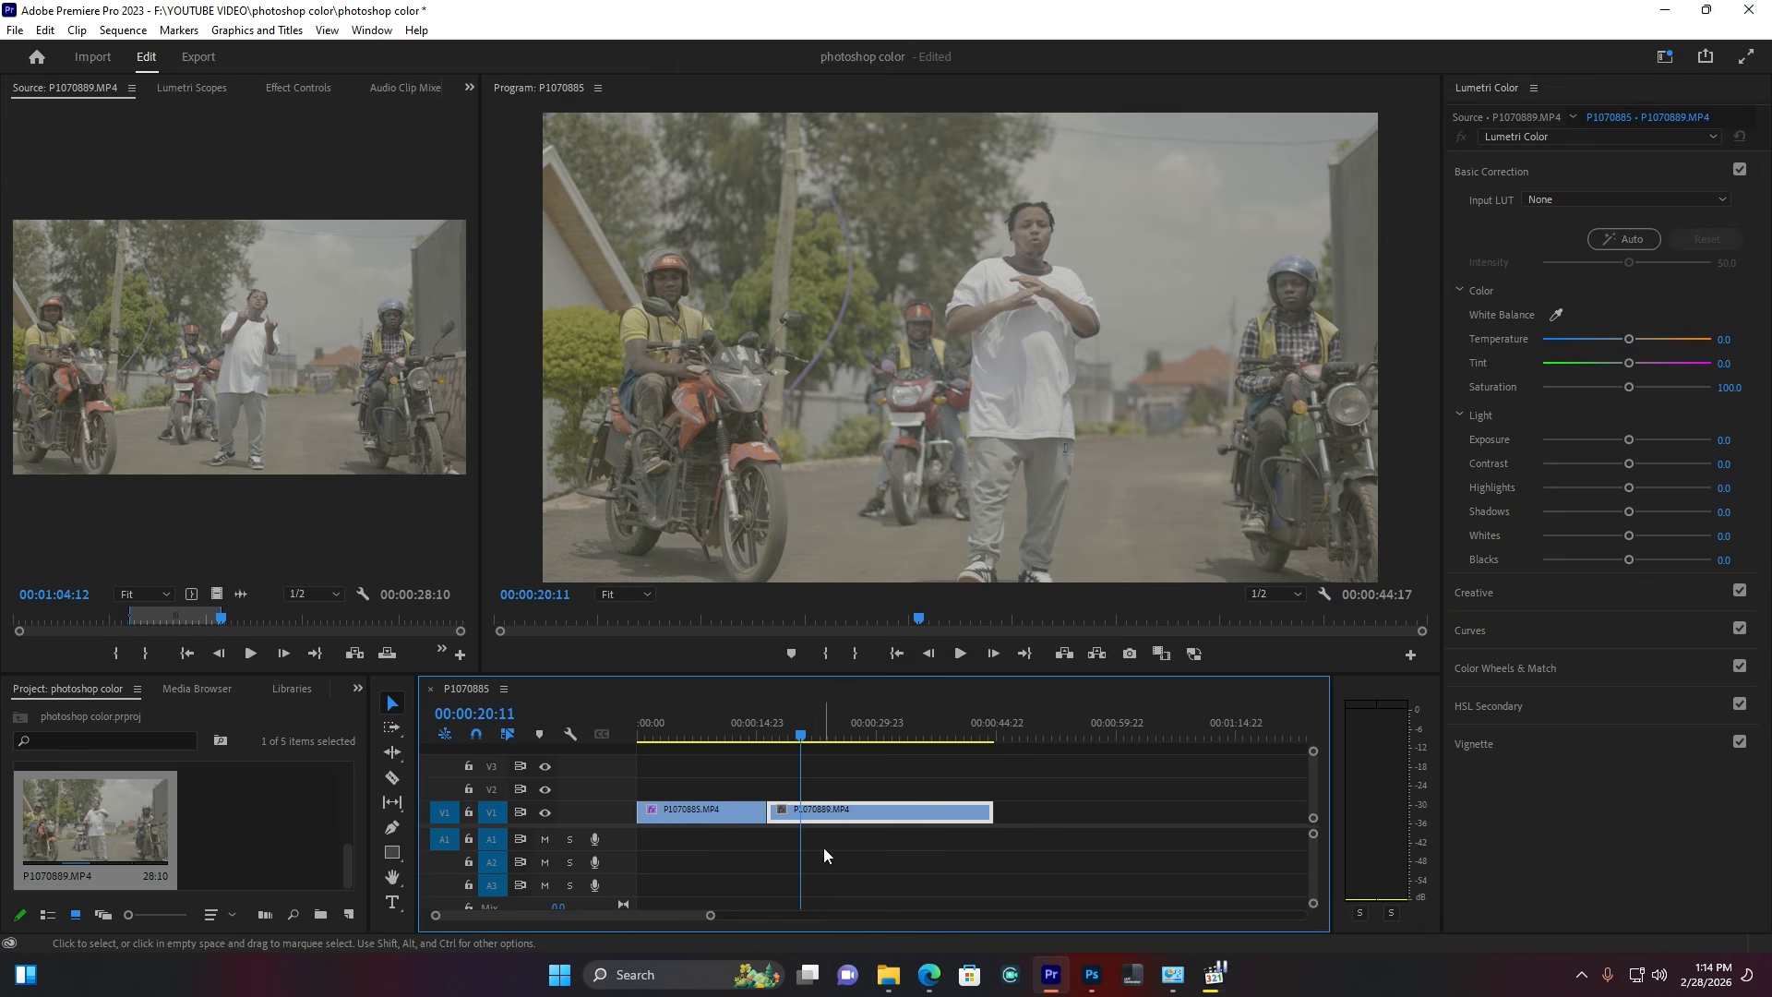
left_click(1571, 200)
left_click(1558, 259)
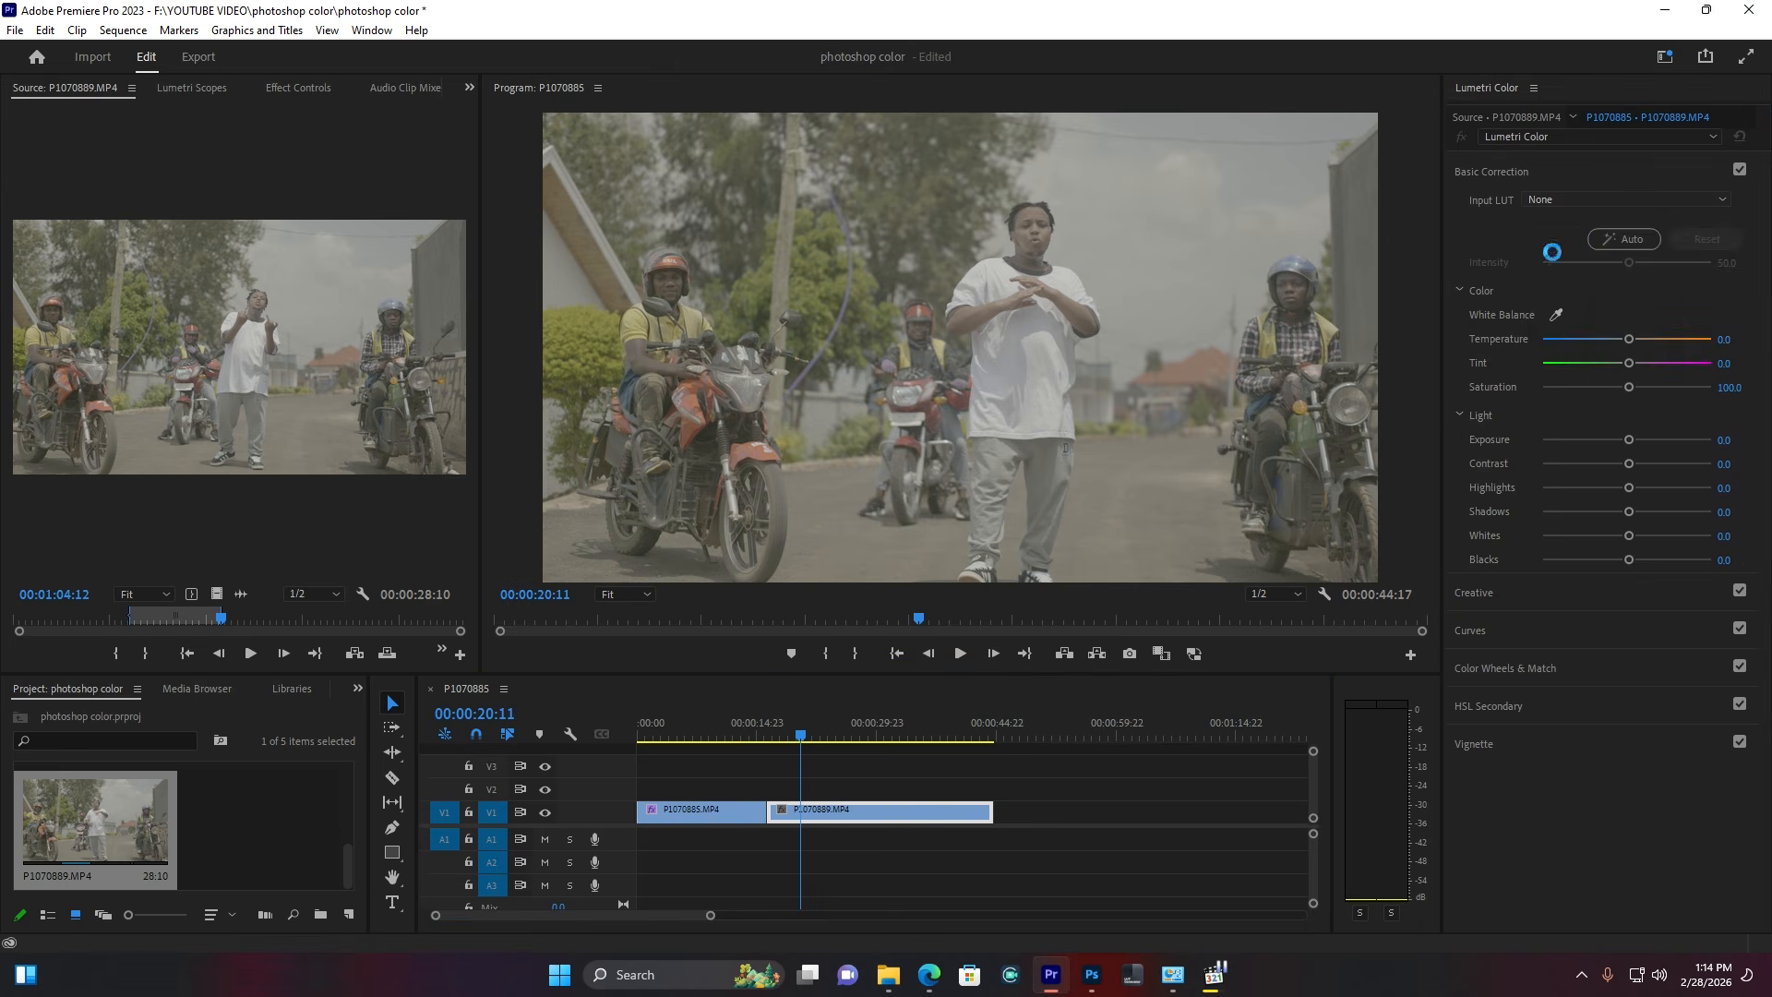
left_click(231, 209)
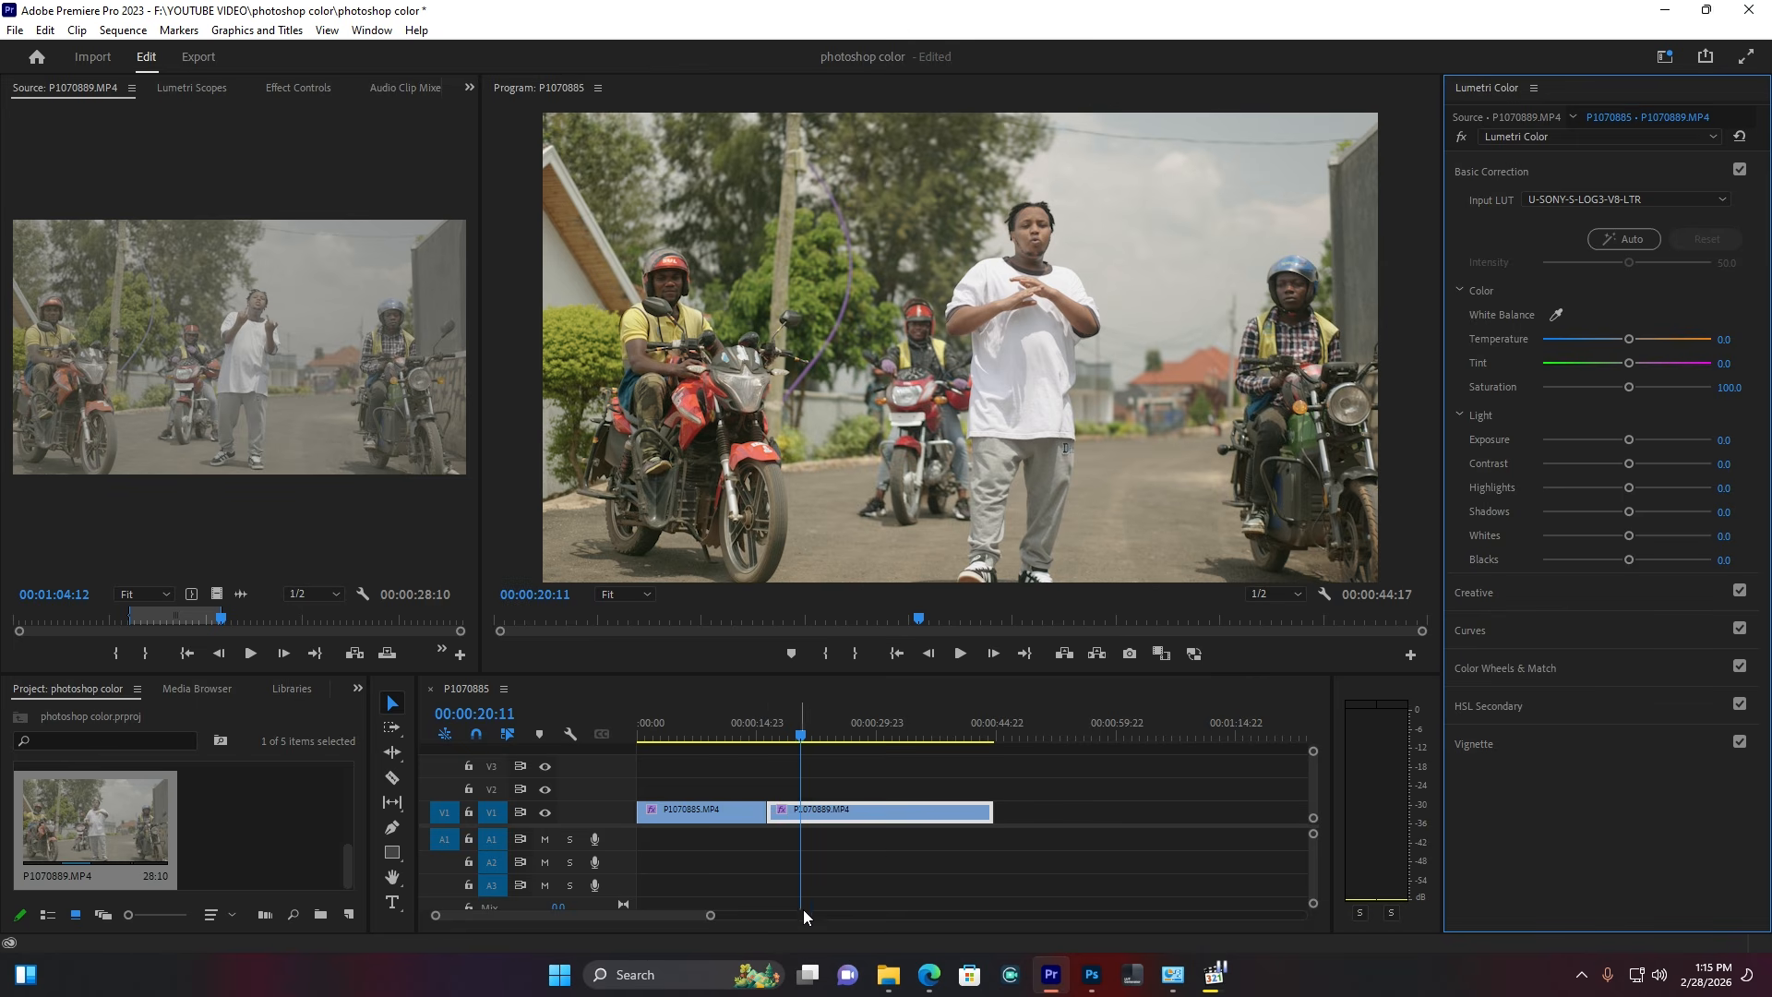
Step: Export the frame at 00:00:06:06 of the first clip as a JPEG still to the Pictures folder
left_click(863, 734)
left_click(687, 734)
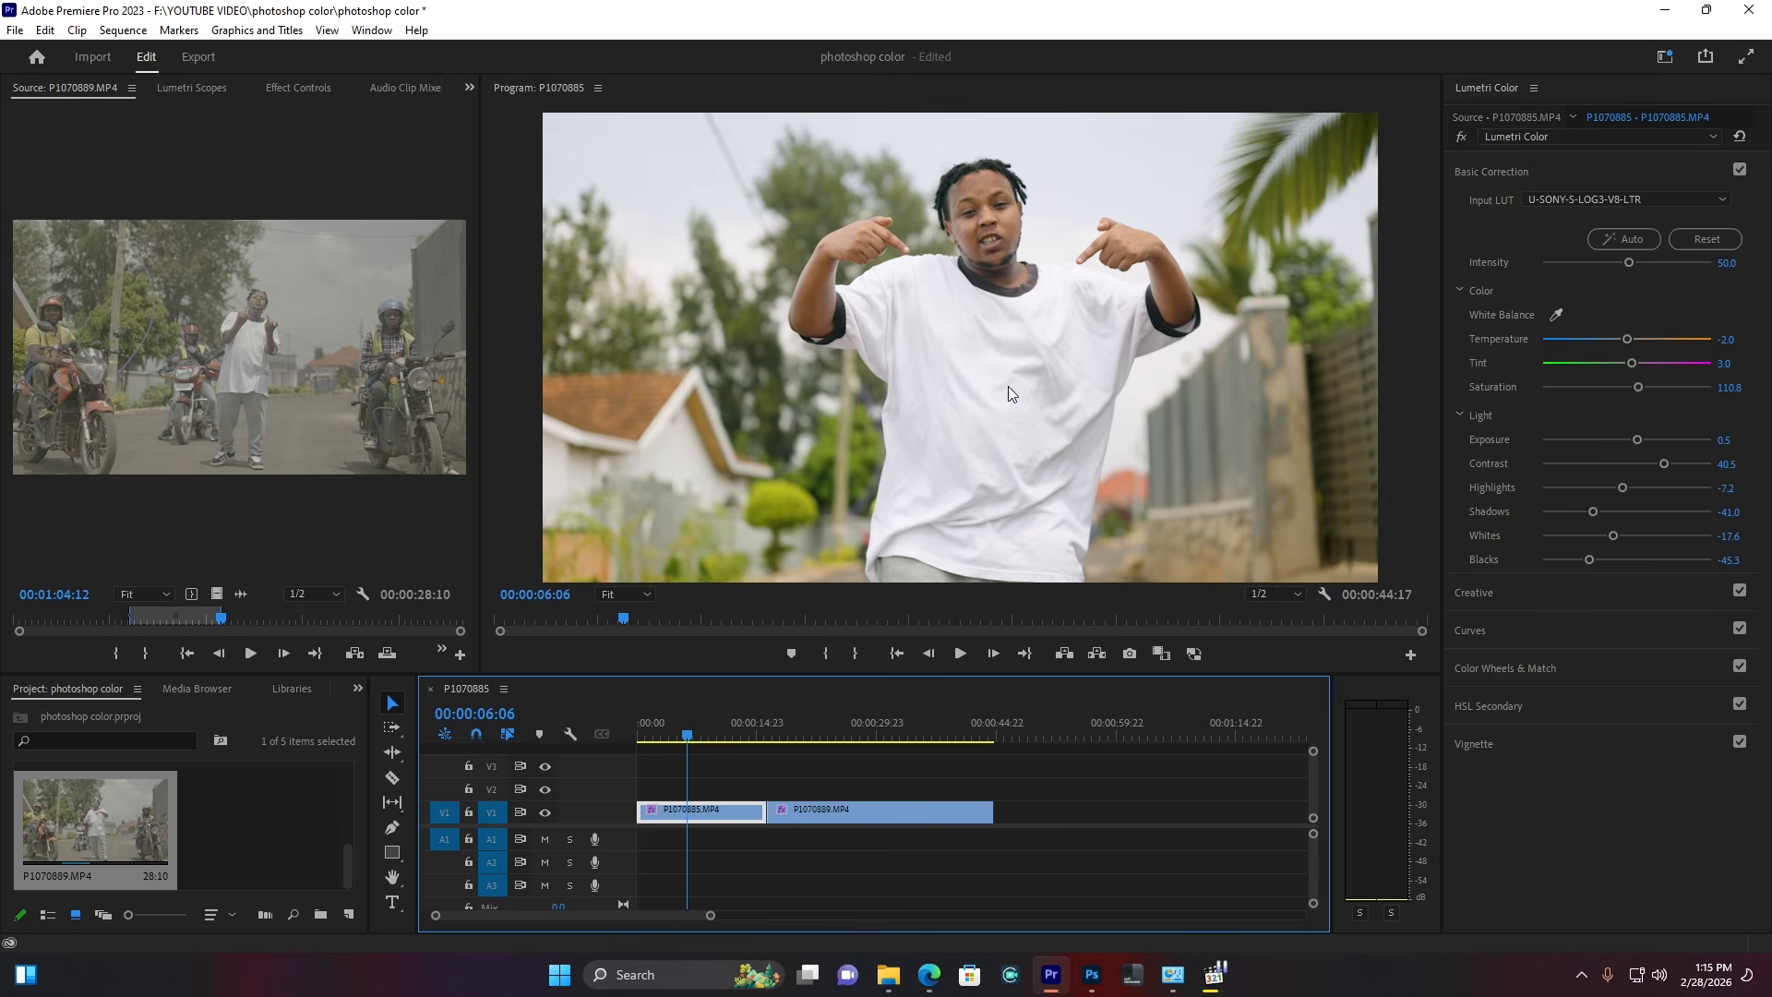
left_click(1130, 654)
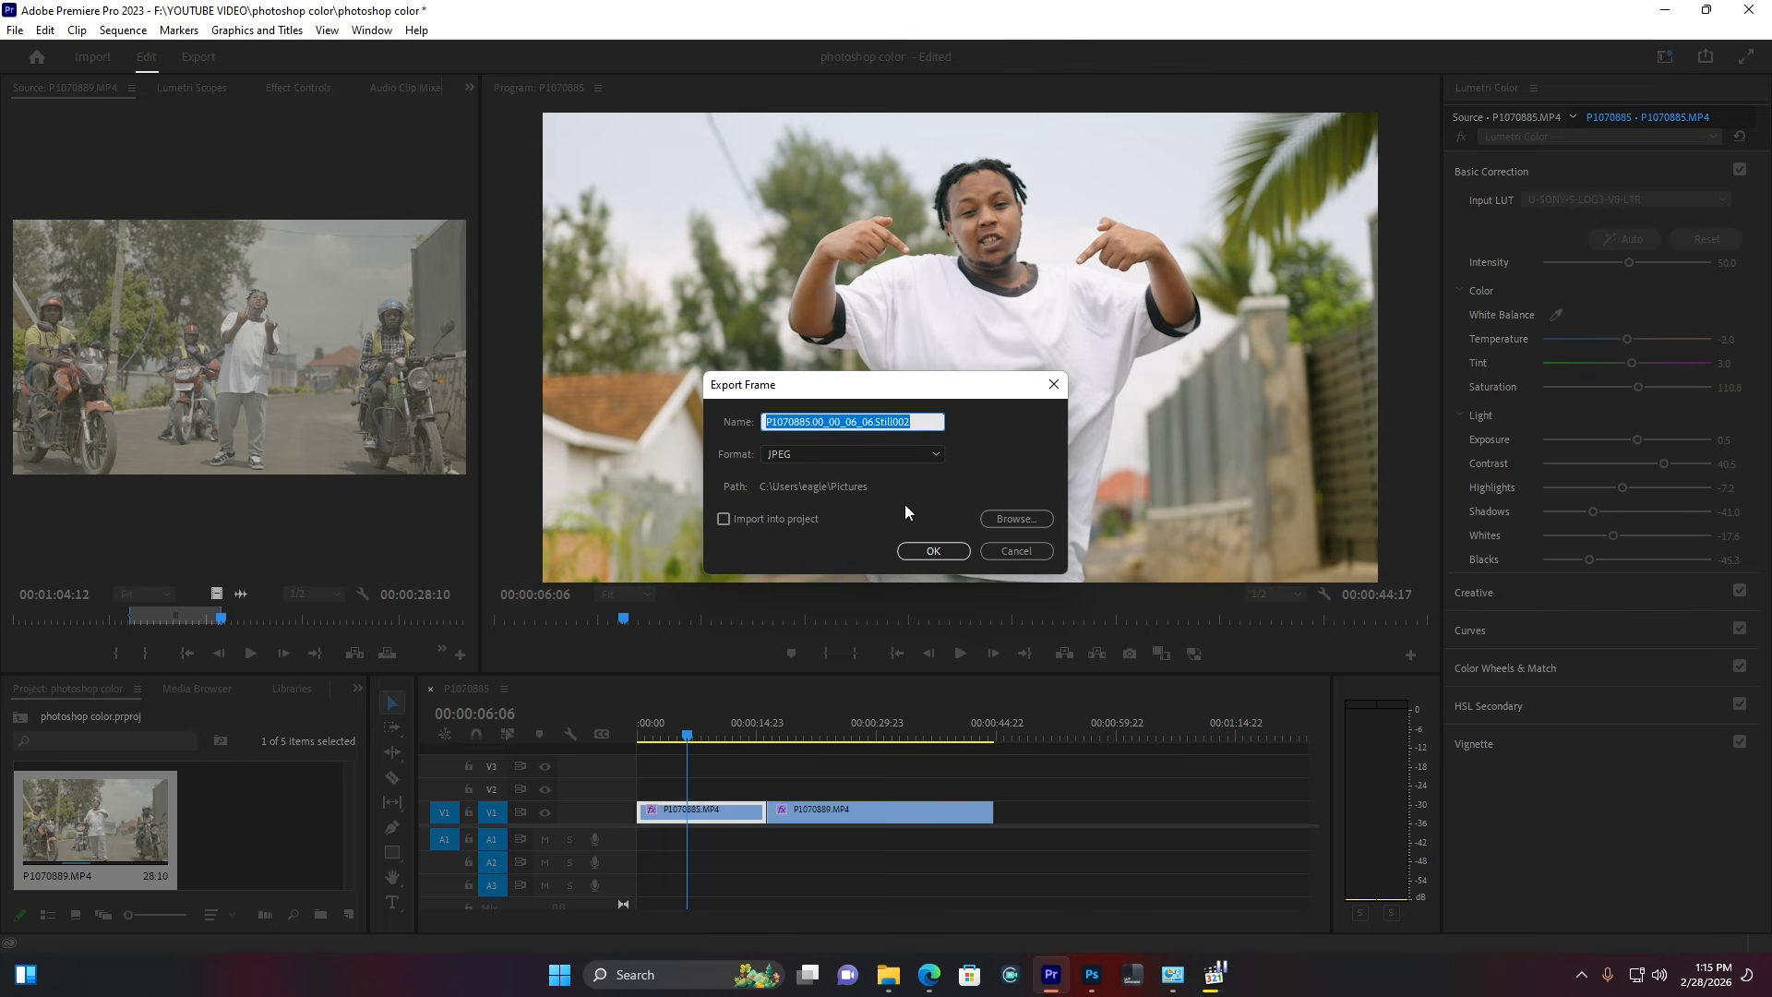
left_click(930, 551)
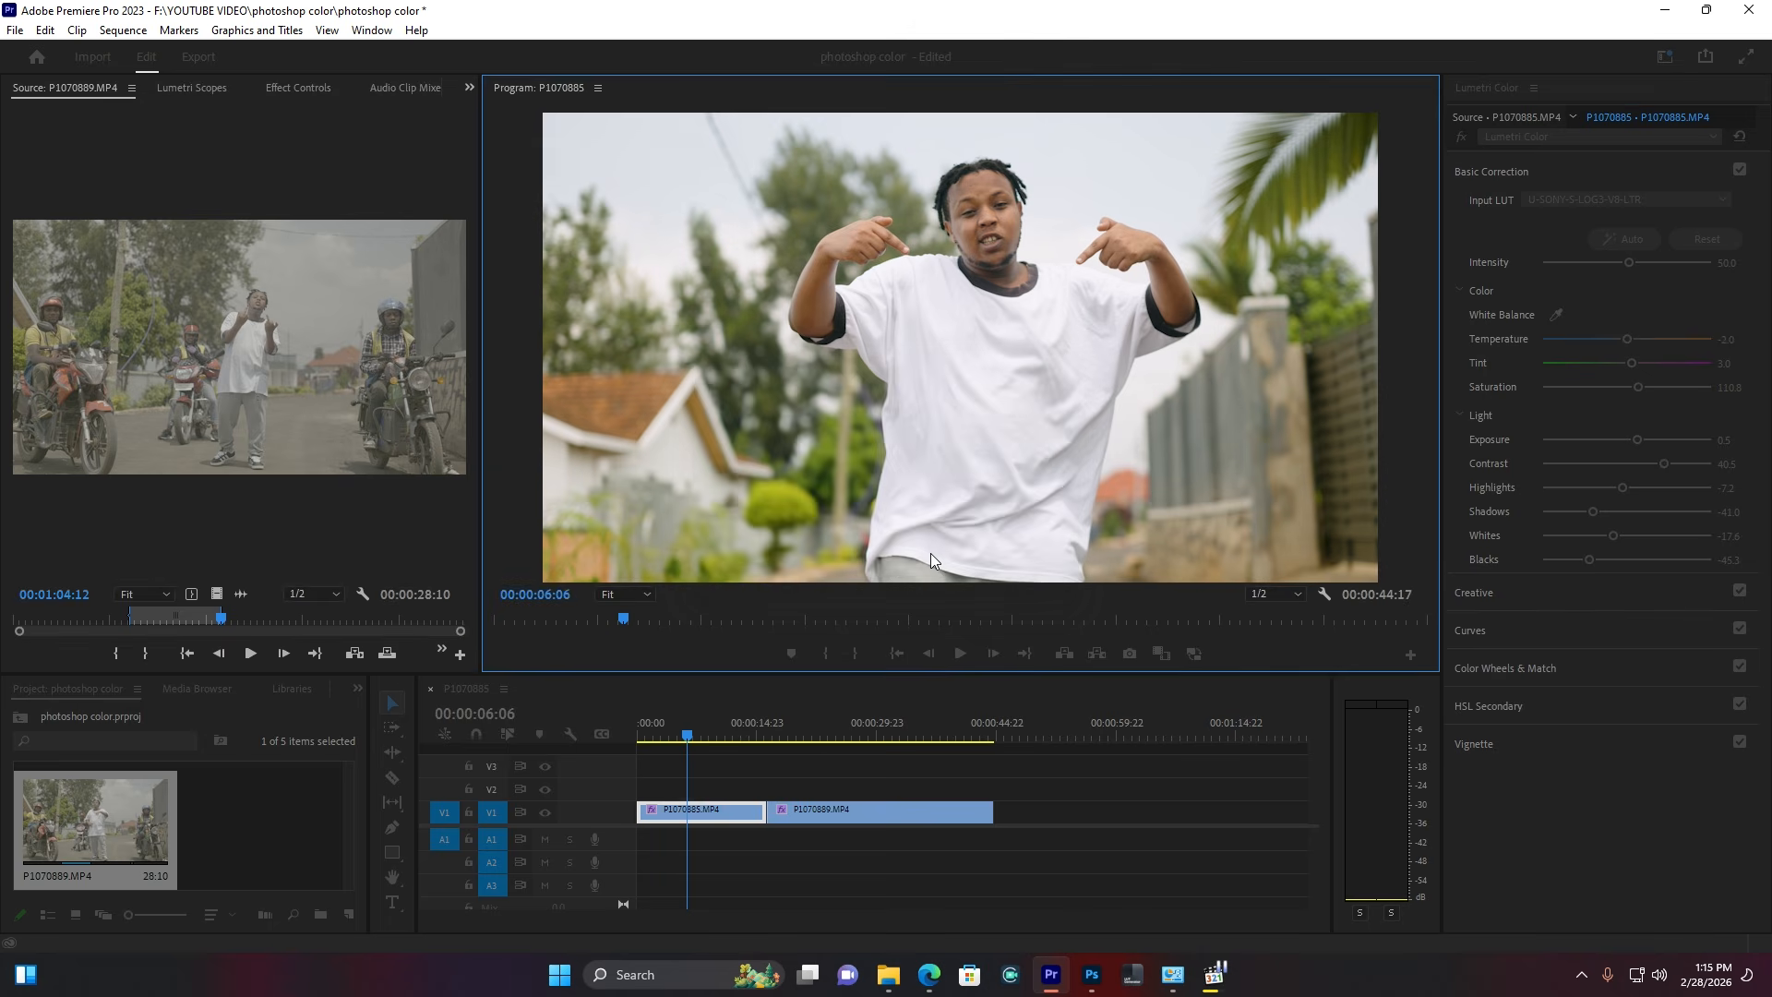
Step: Switch to Photoshop and open the exported still P1070885.00_00_06_06.Still002.jpg
left_click(1091, 978)
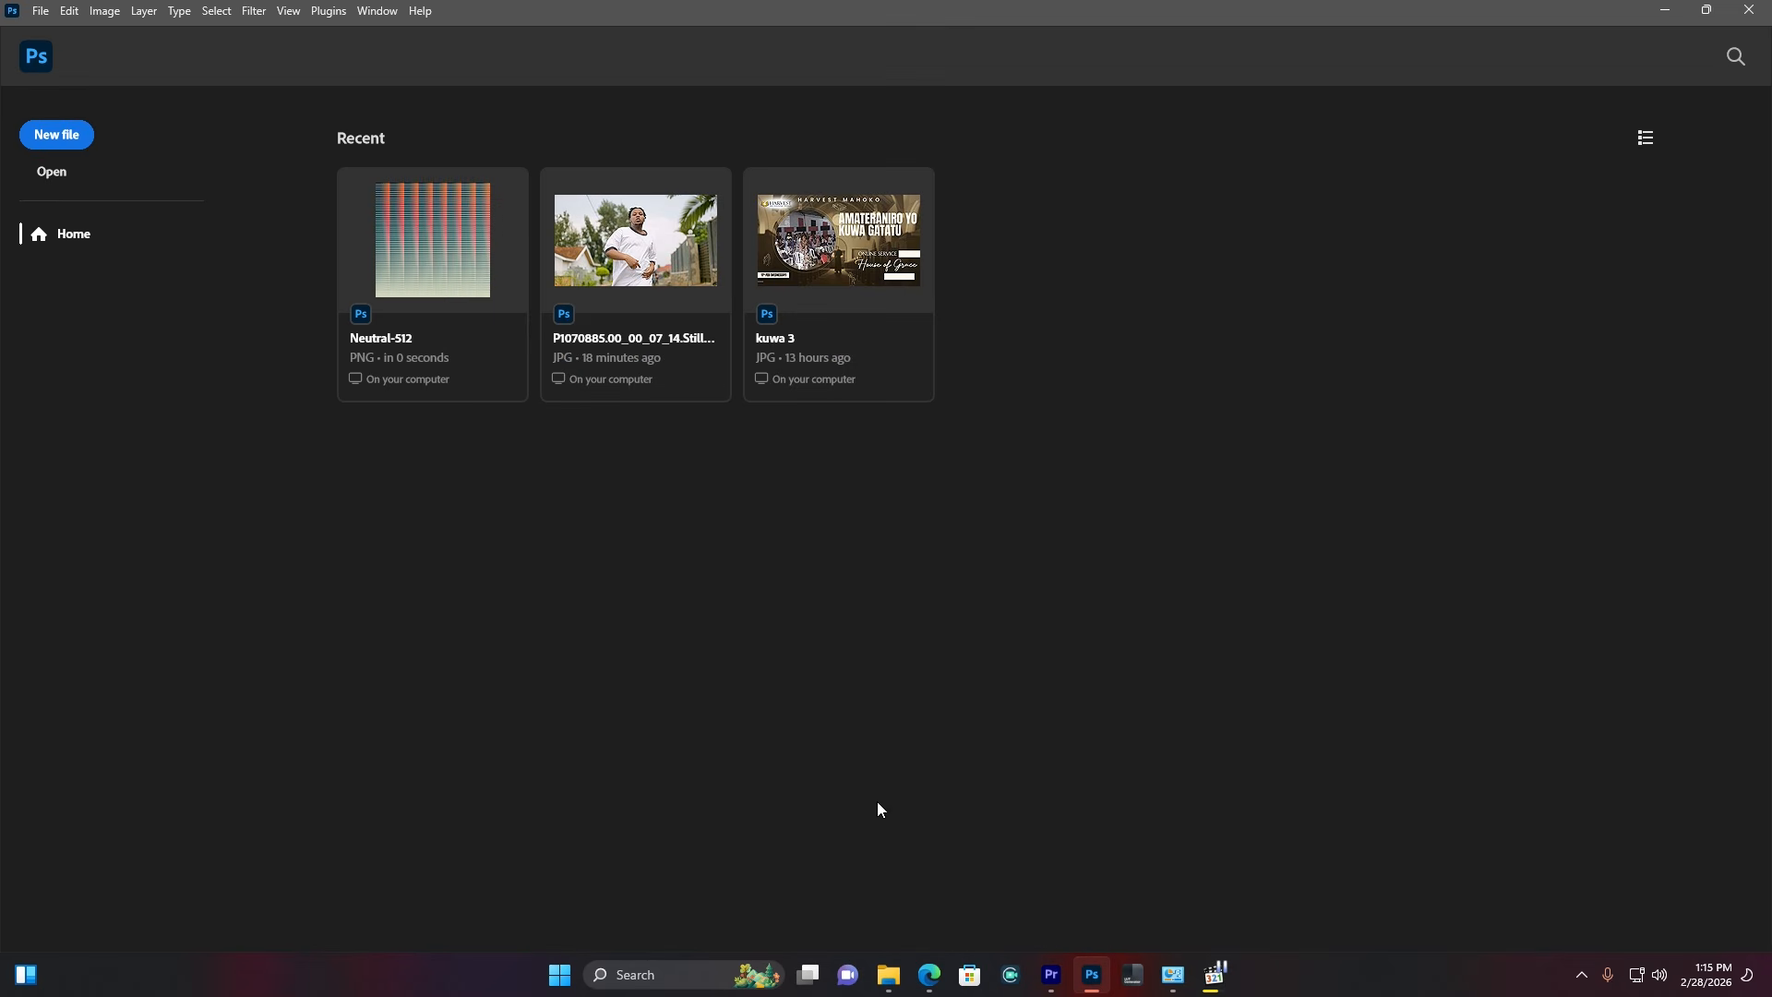
left_click(72, 134)
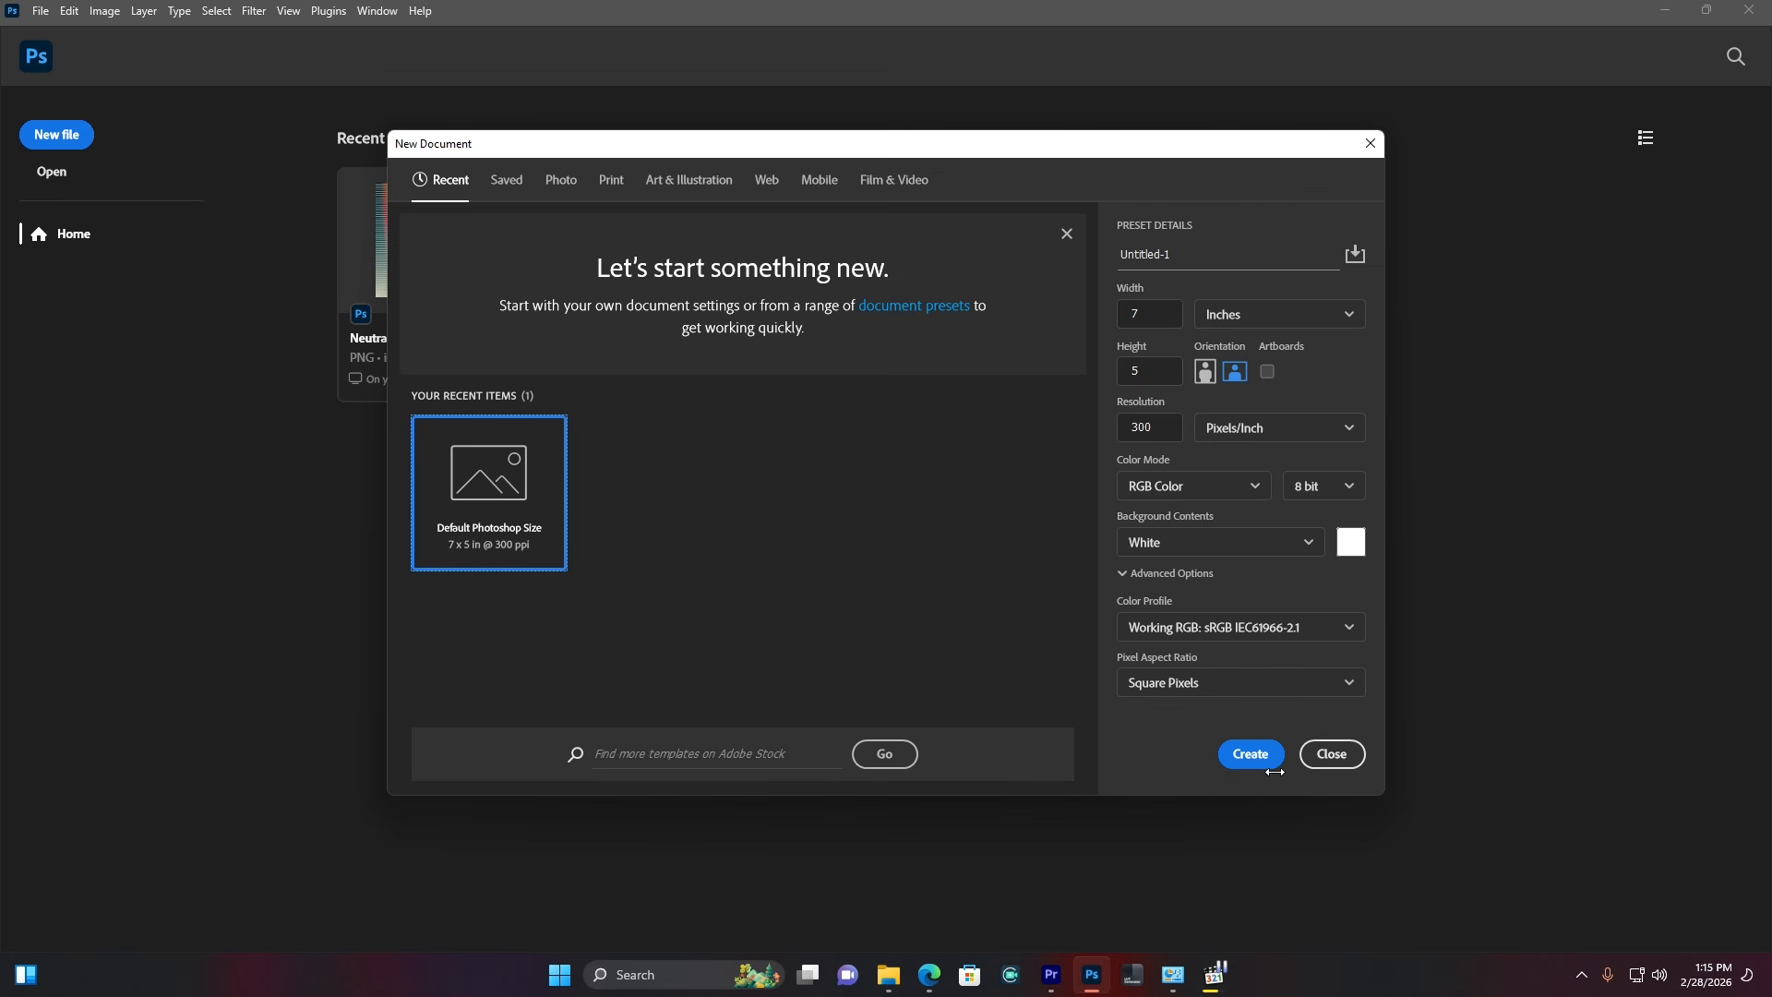
left_click(1331, 753)
left_click(62, 172)
double_click(214, 180)
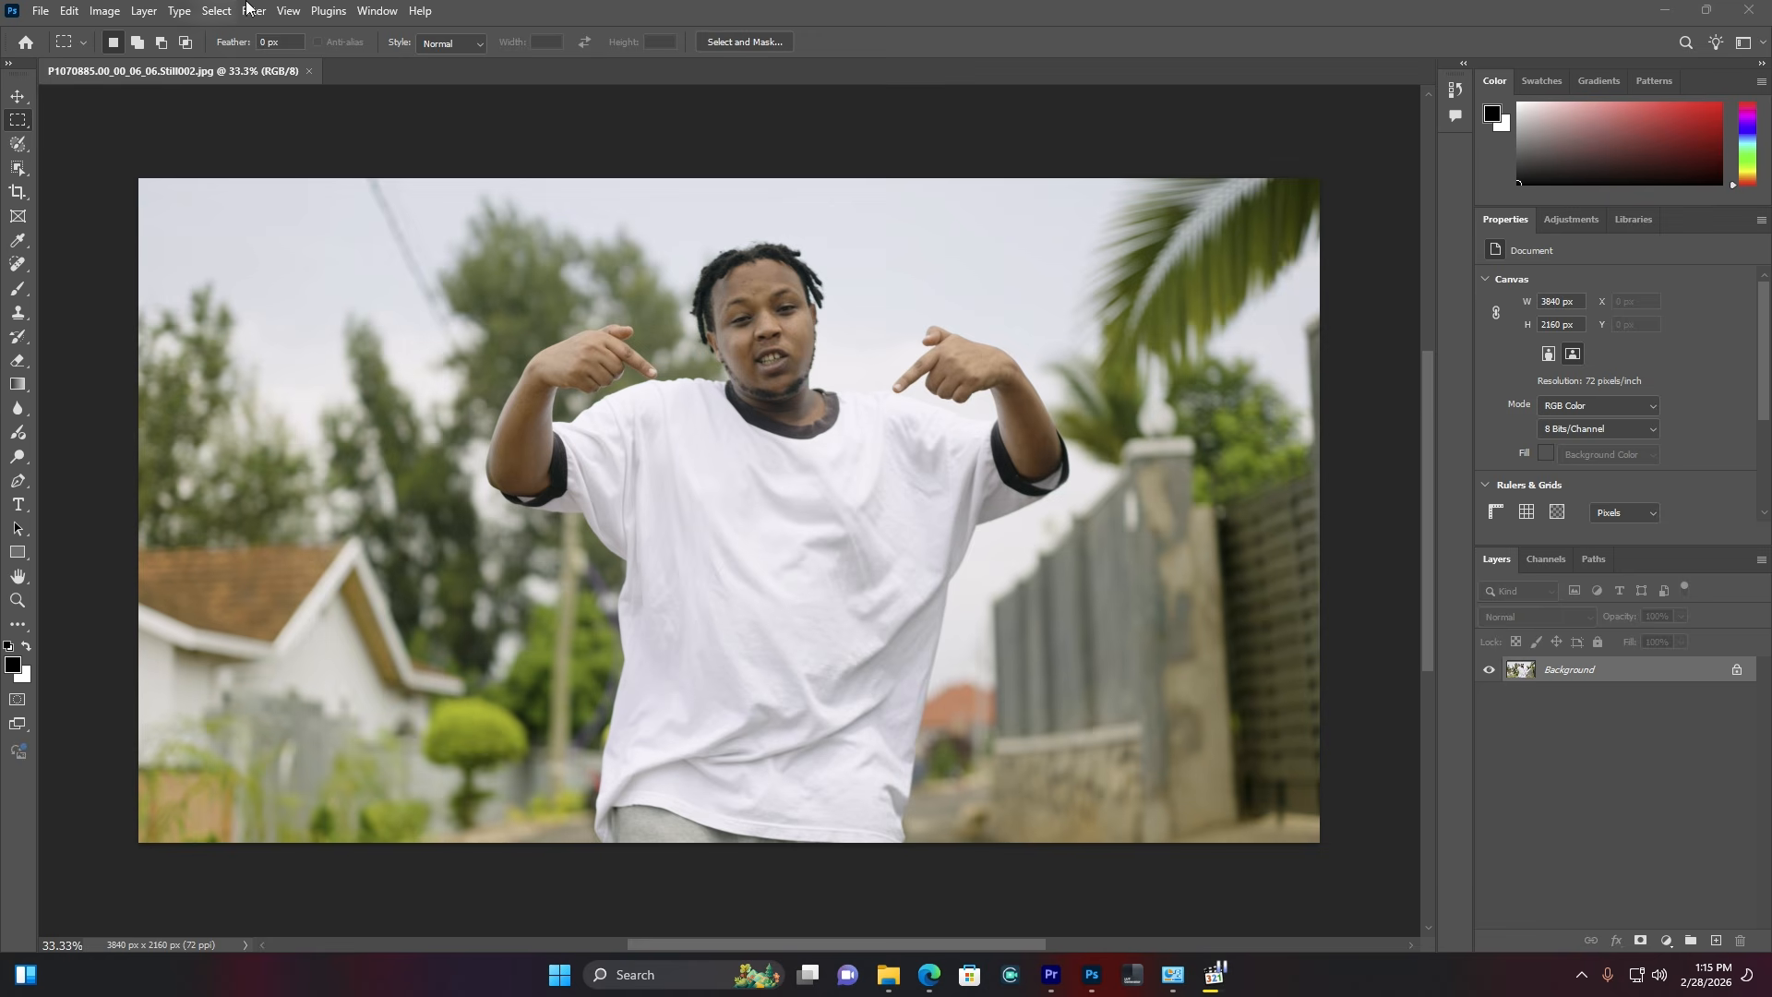
Step: In the Camera Raw Filter, set Contrast to +23, Highlights to -38, Shadows to +45 and Blacks to -17
left_click(252, 10)
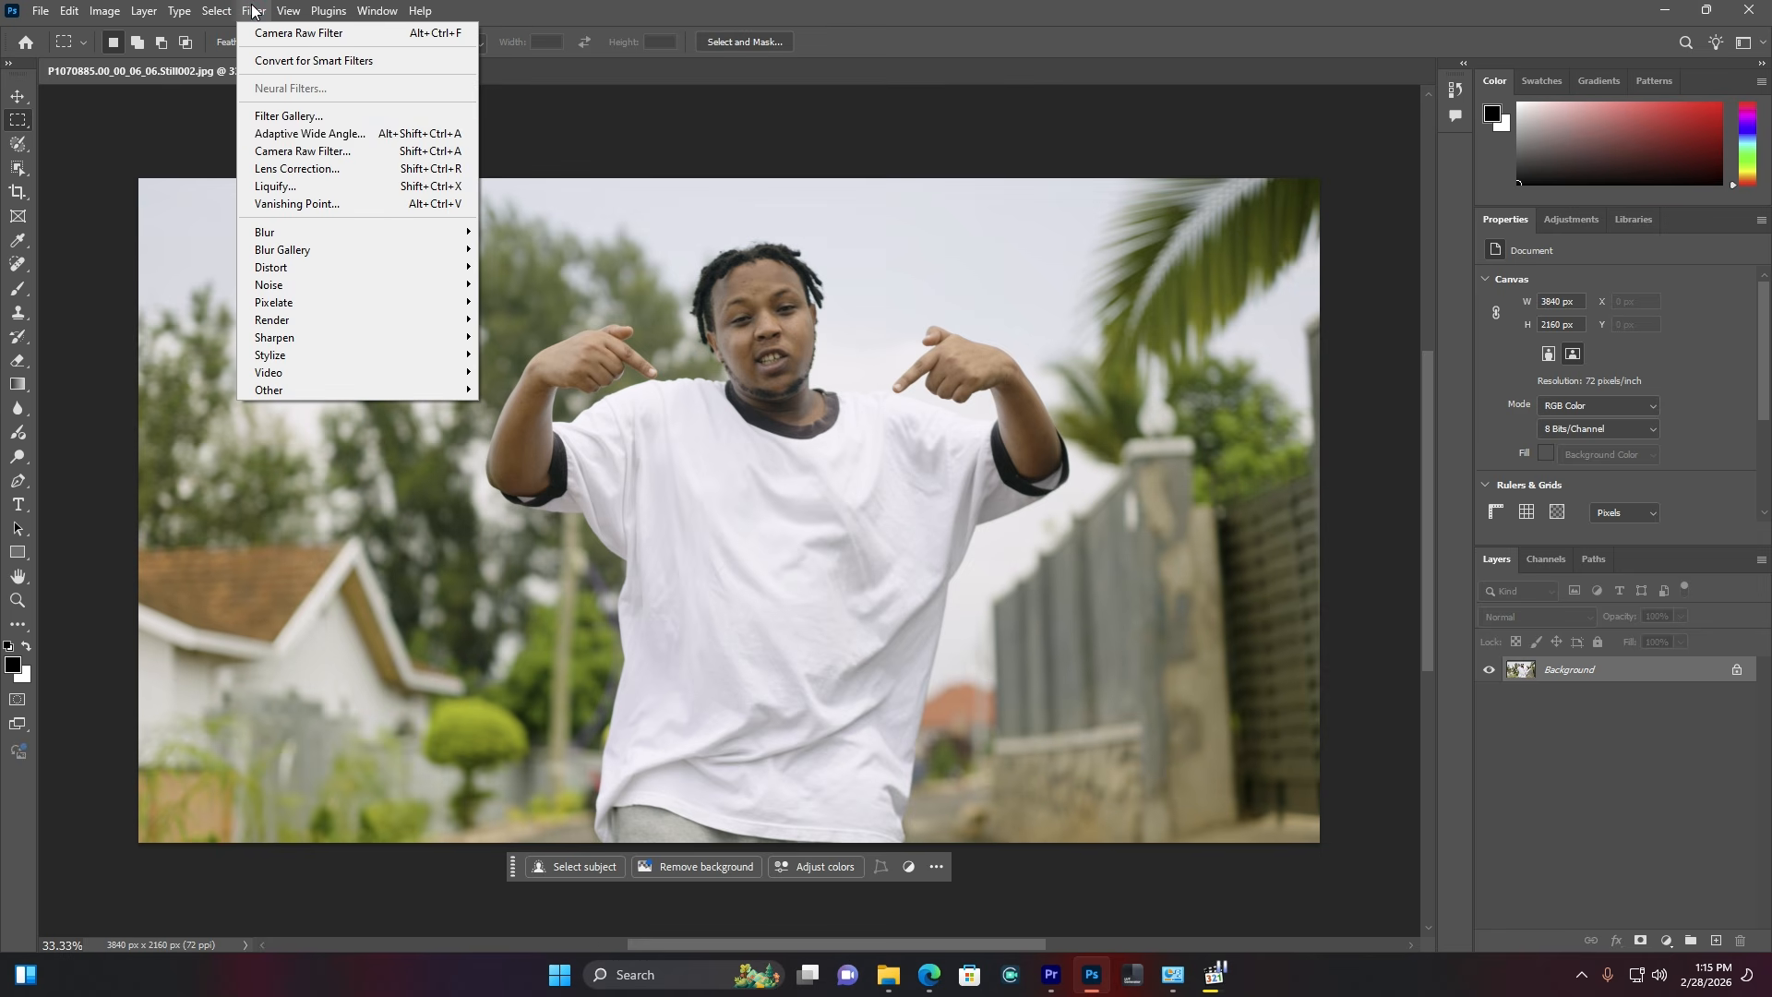
left_click(314, 146)
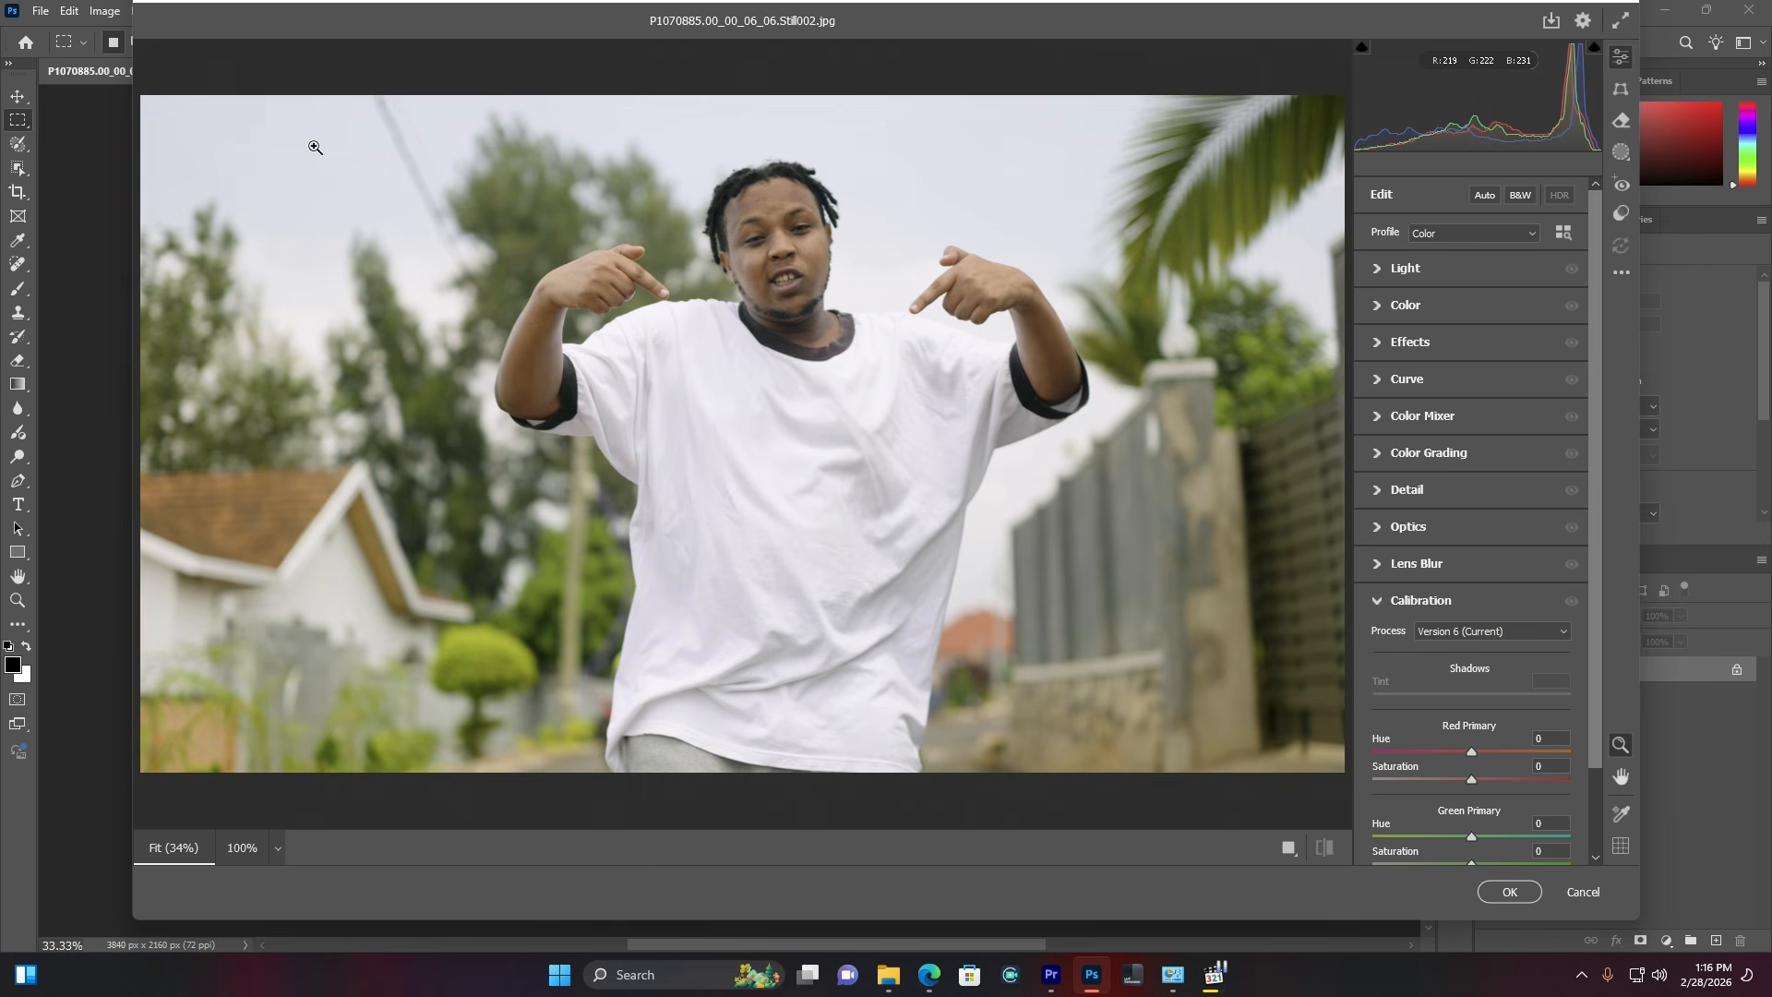
left_click(1418, 272)
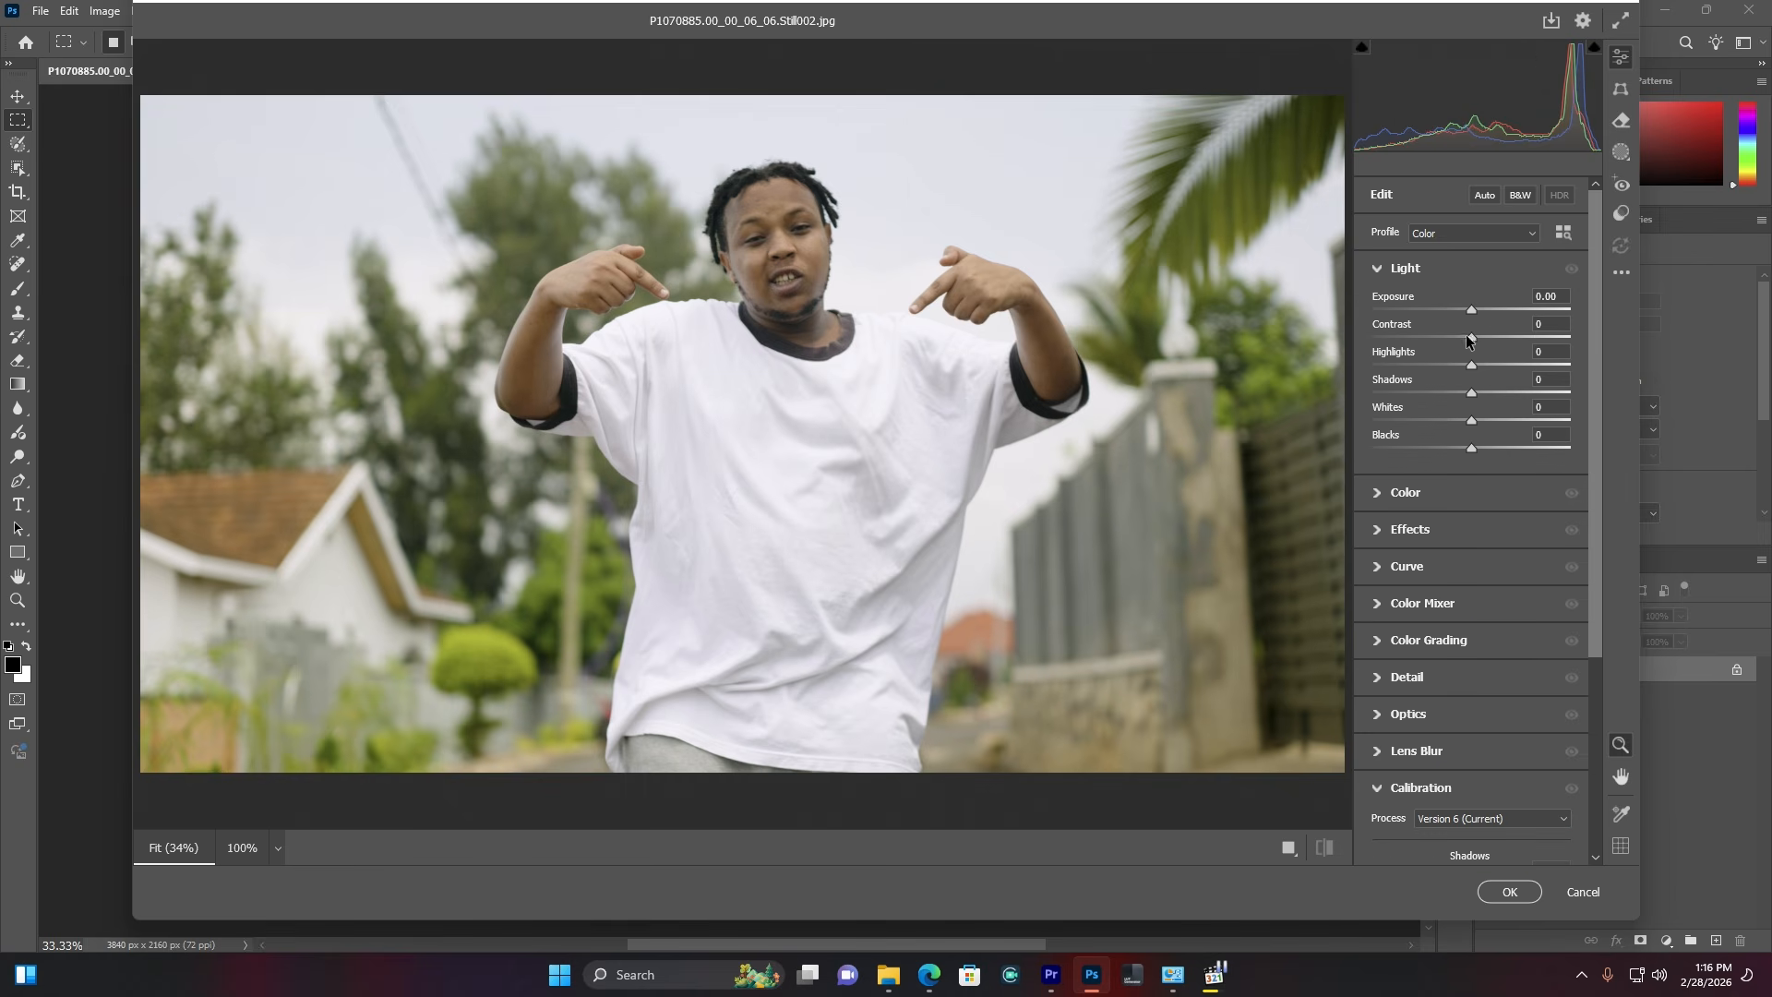
left_click_drag(1471, 339, 1493, 338)
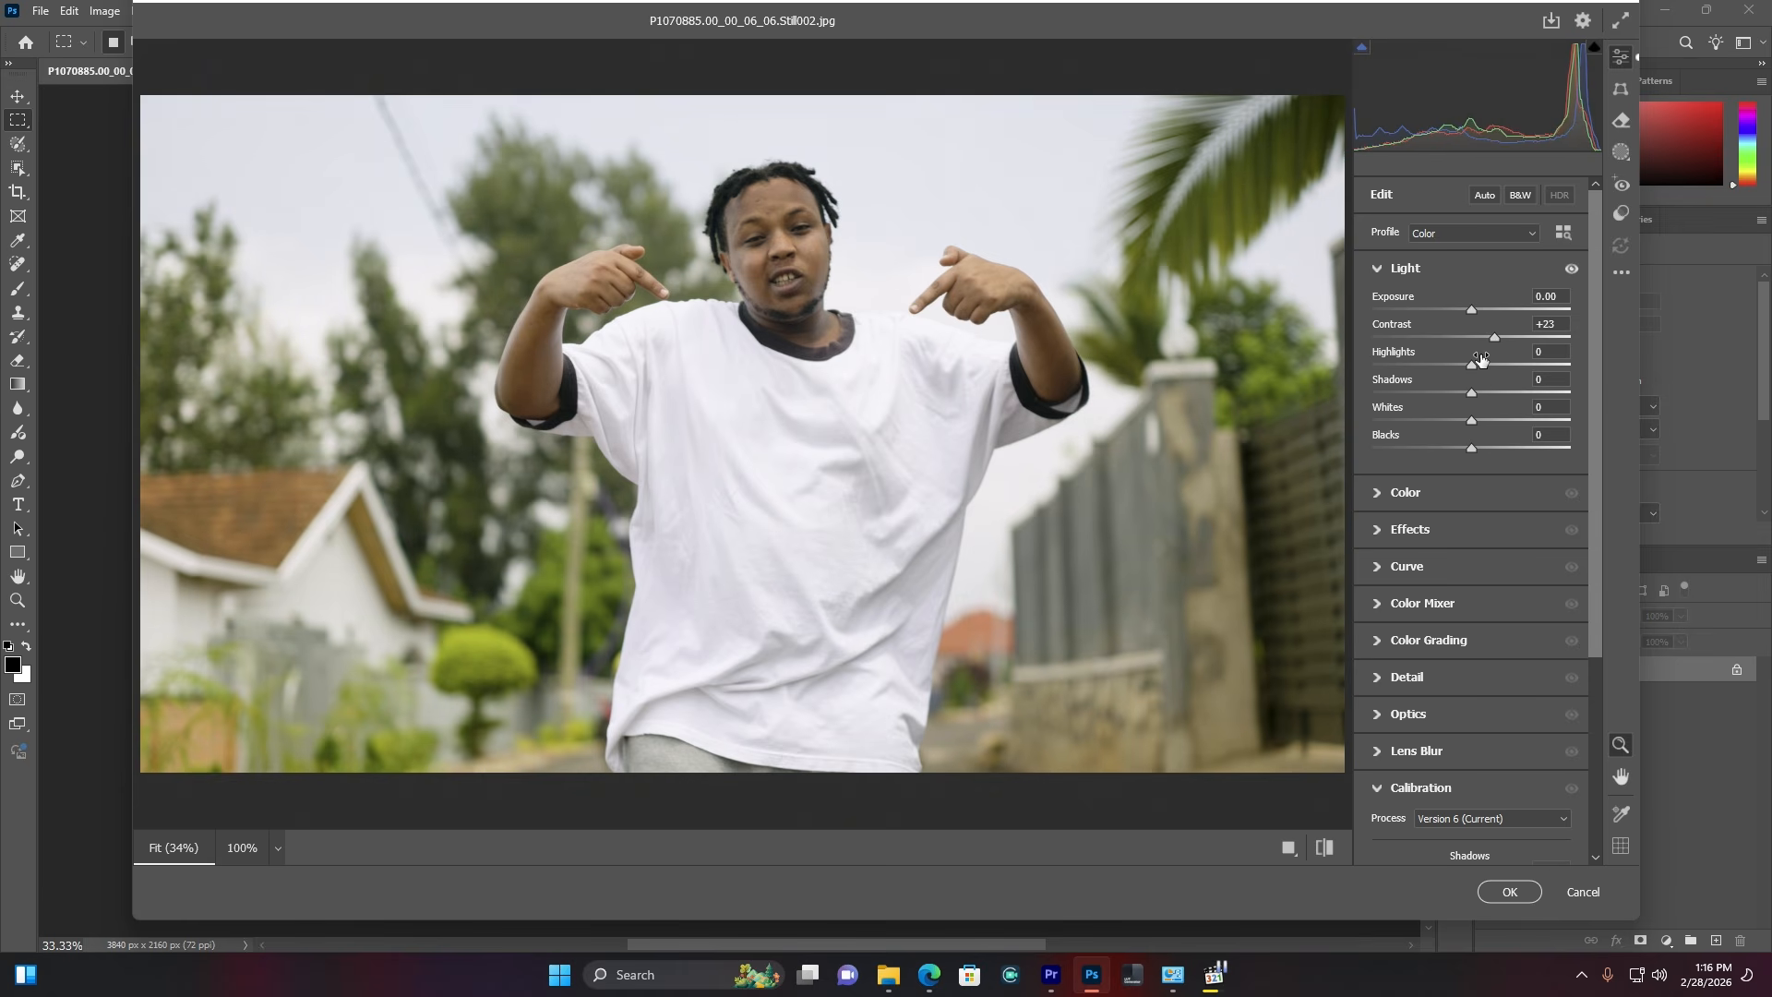
left_click_drag(1470, 370, 1443, 363)
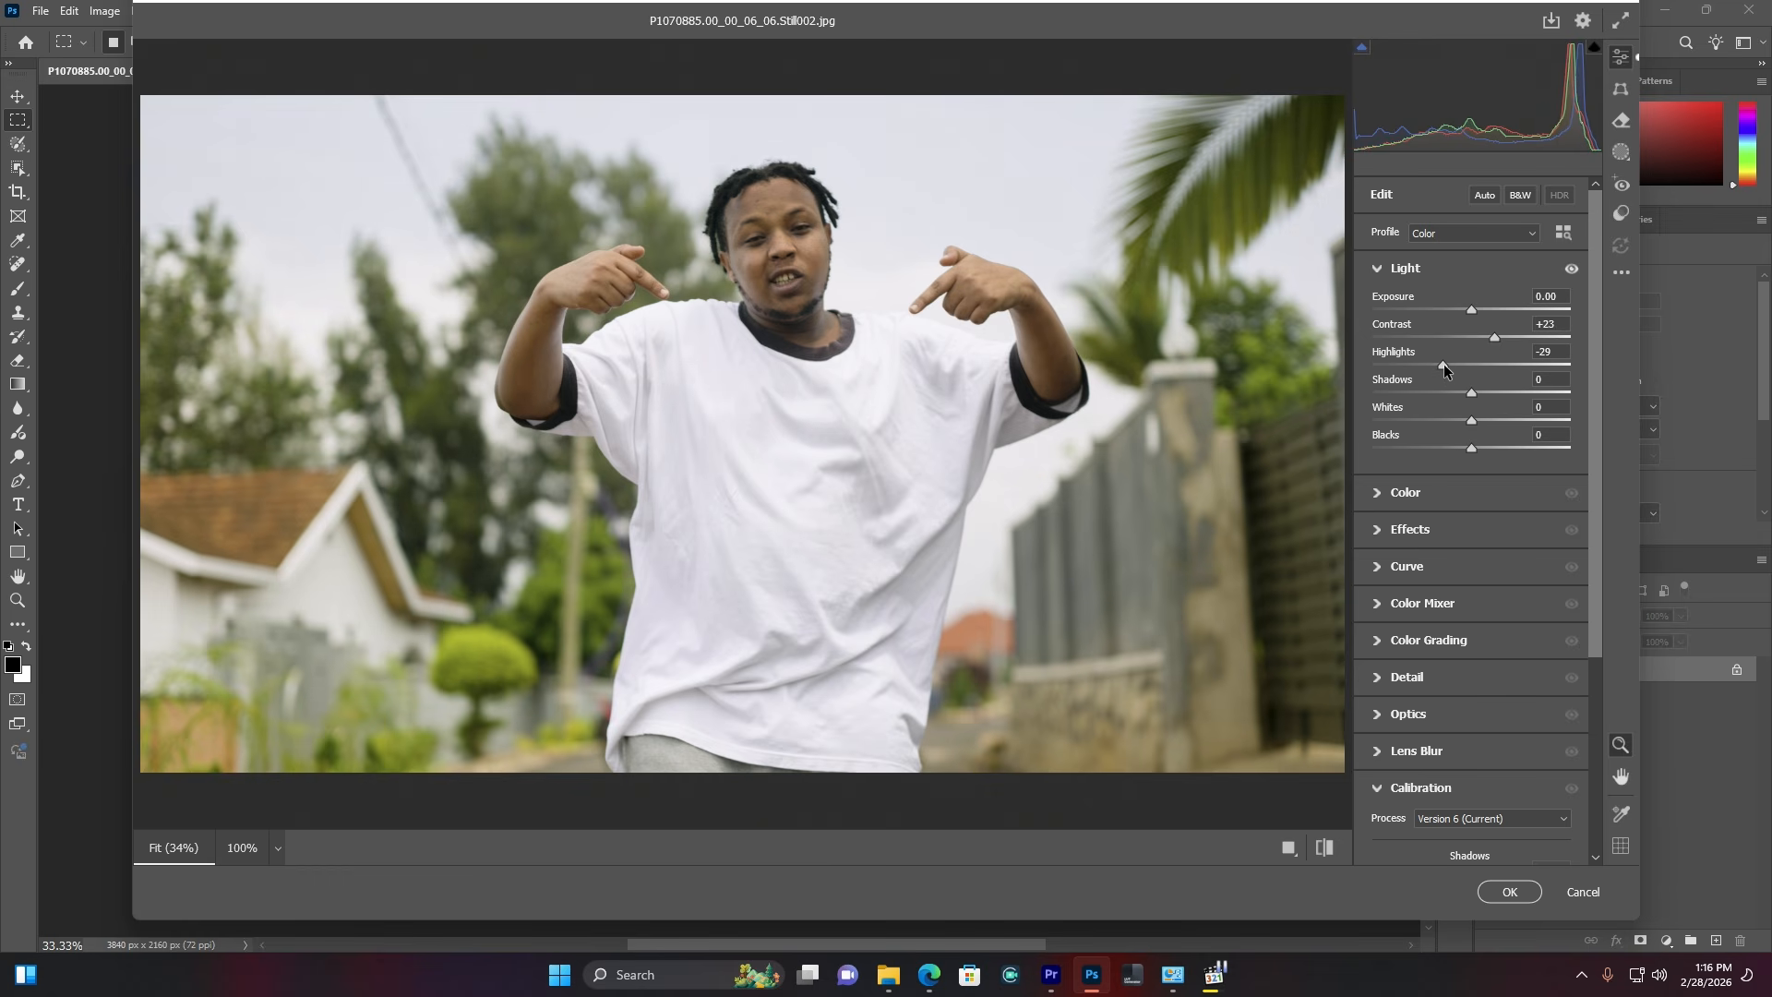
left_click_drag(1471, 449, 1455, 451)
left_click_drag(1475, 391, 1519, 395)
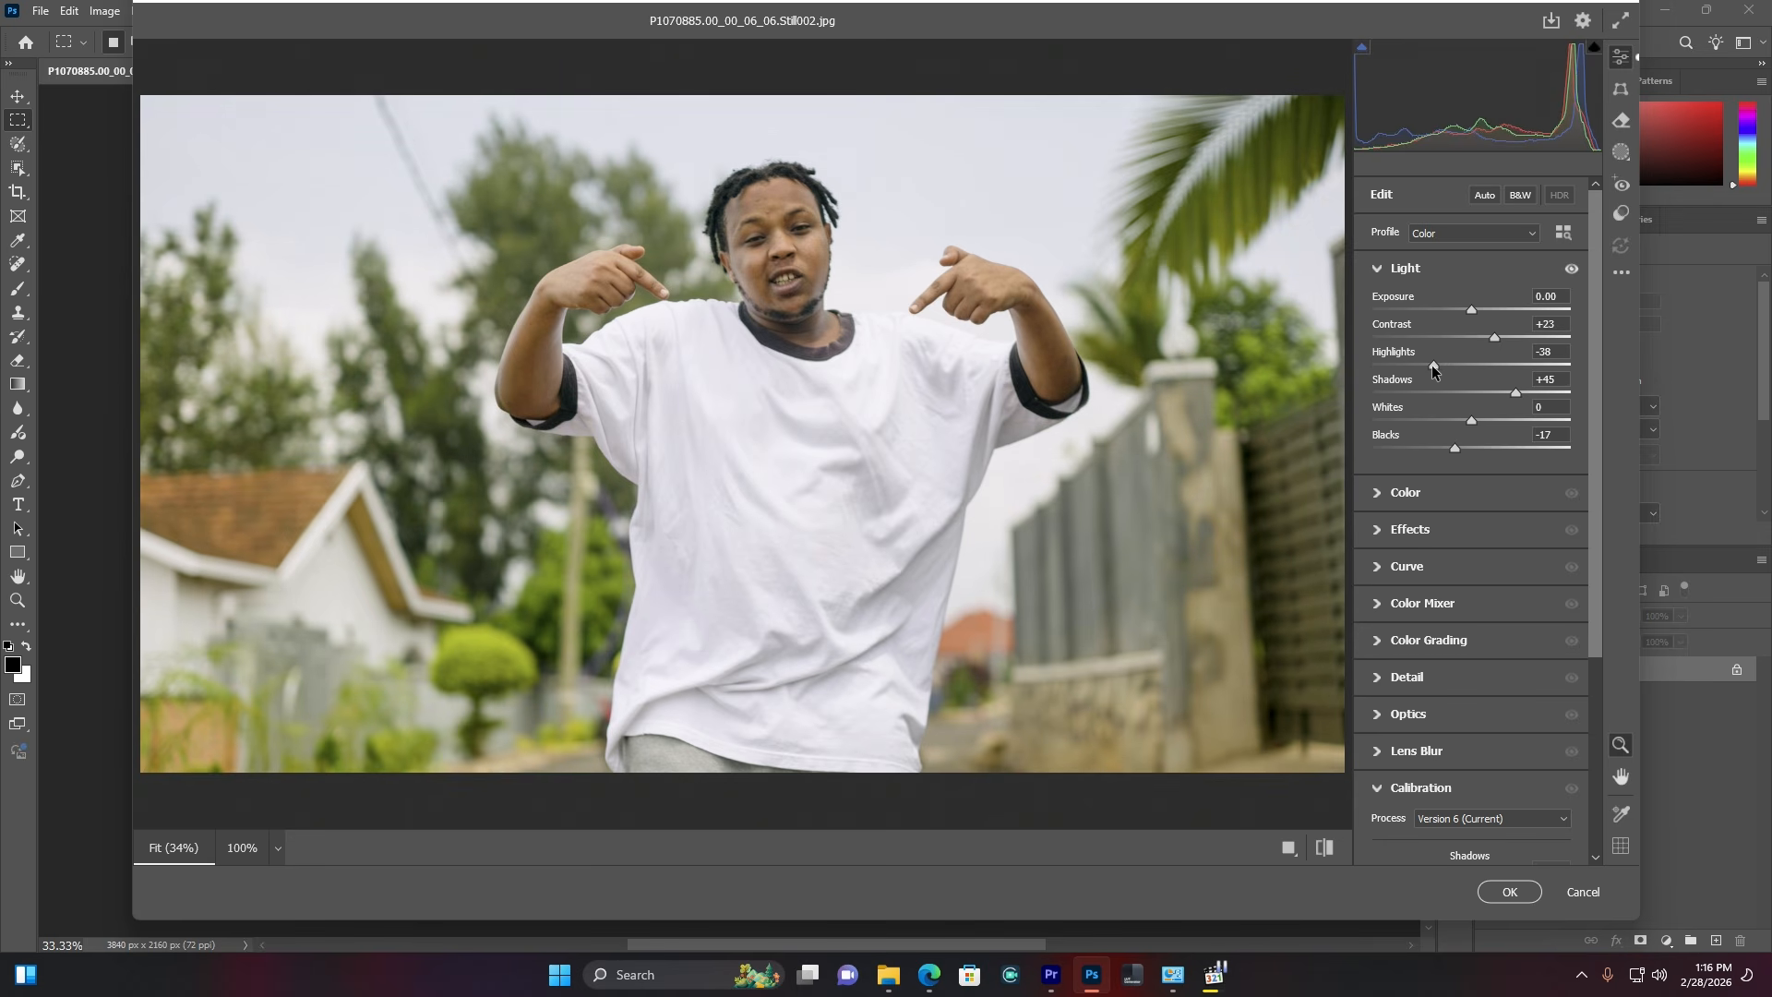
left_click(1418, 267)
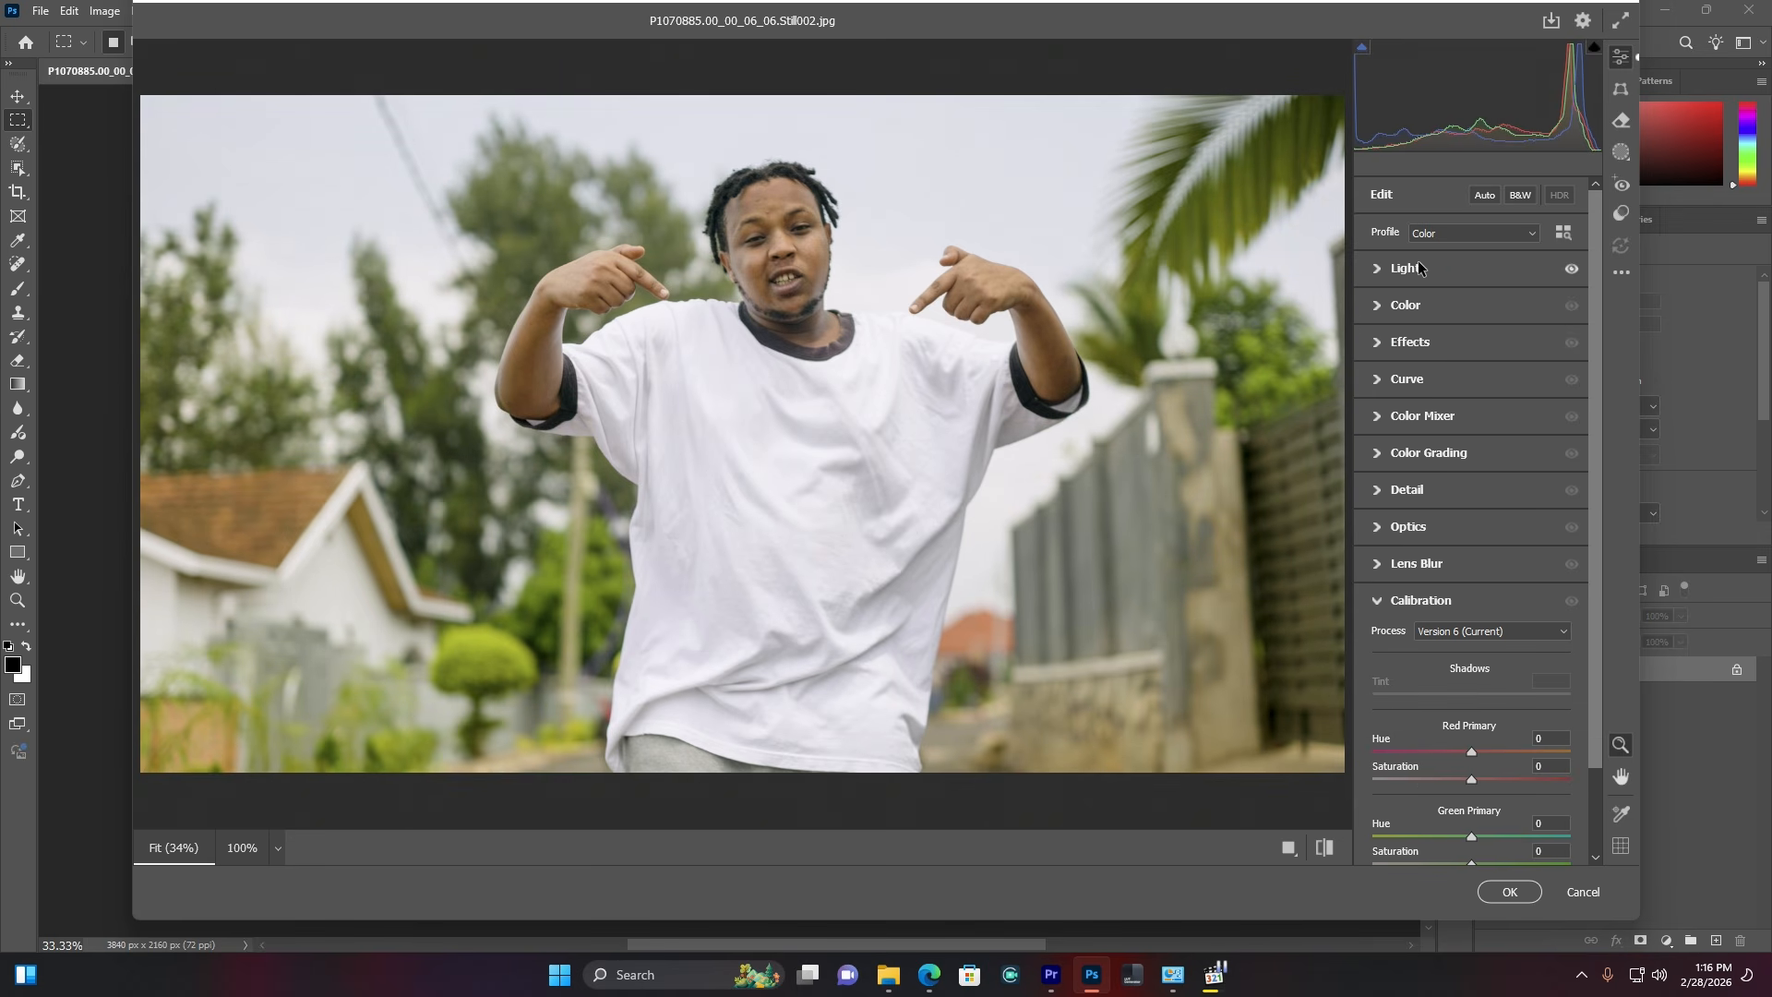
Step: Shift the Oranges hue slightly toward red in the Color Mixer to adjust the skin tone
left_click(1432, 418)
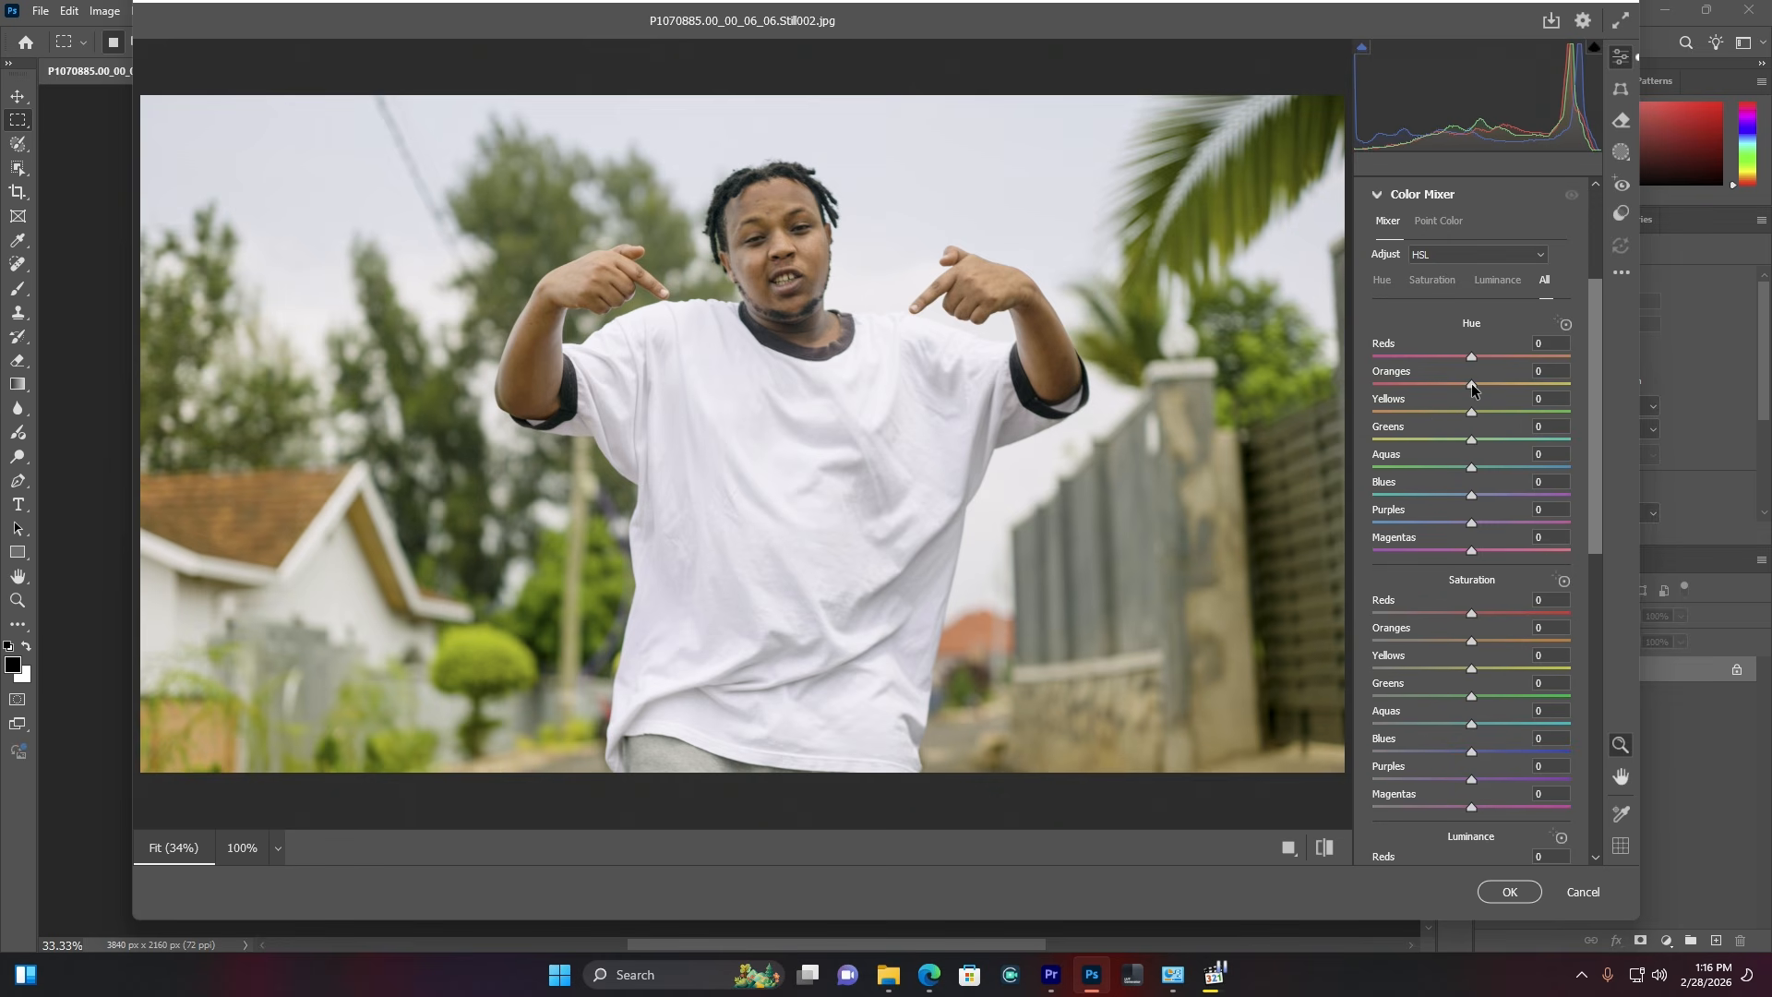
left_click(1382, 280)
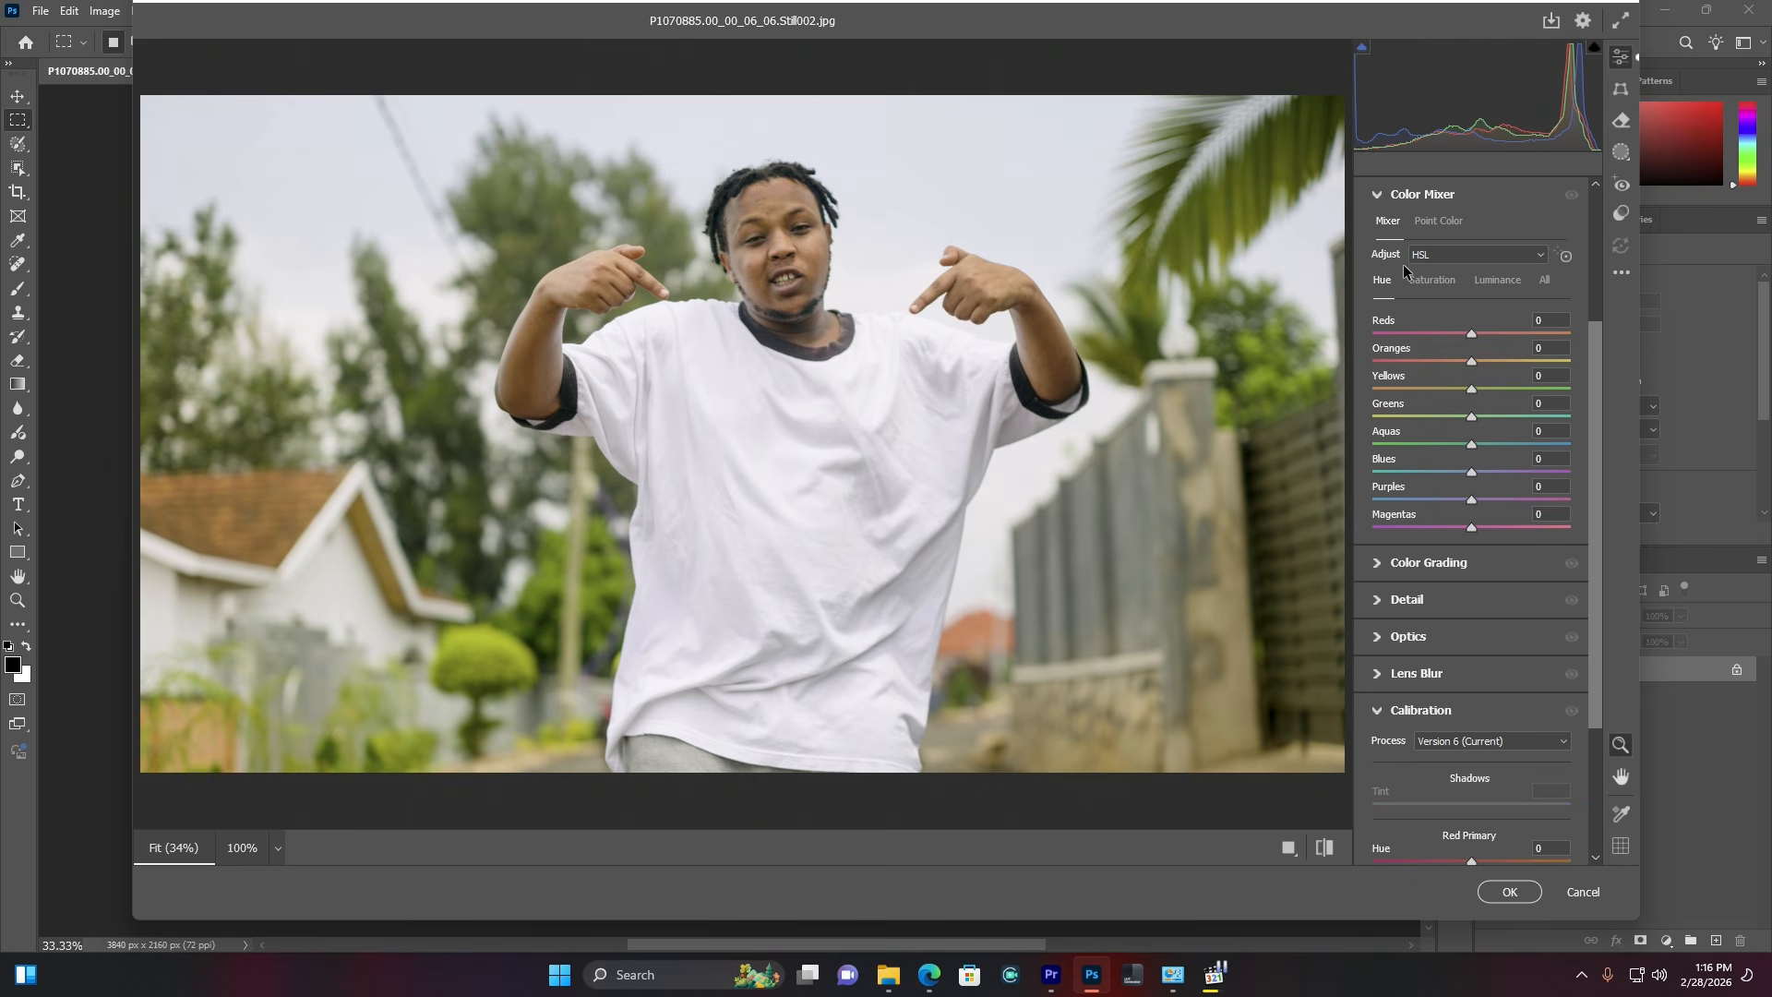
left_click(1468, 364)
left_click_drag(1473, 363, 1459, 356)
left_click(751, 218)
mouse_move(1461, 362)
left_mouse_down()
mouse_move(1520, 362)
mouse_move(1406, 365)
mouse_move(1491, 369)
mouse_move(1456, 375)
left_mouse_up()
left_click(867, 480)
Step: Set the Color Mixer saturation of Yellows, Greens, Aquas, Blues and Purples to -100 and Magentas to -94
left_click(1431, 280)
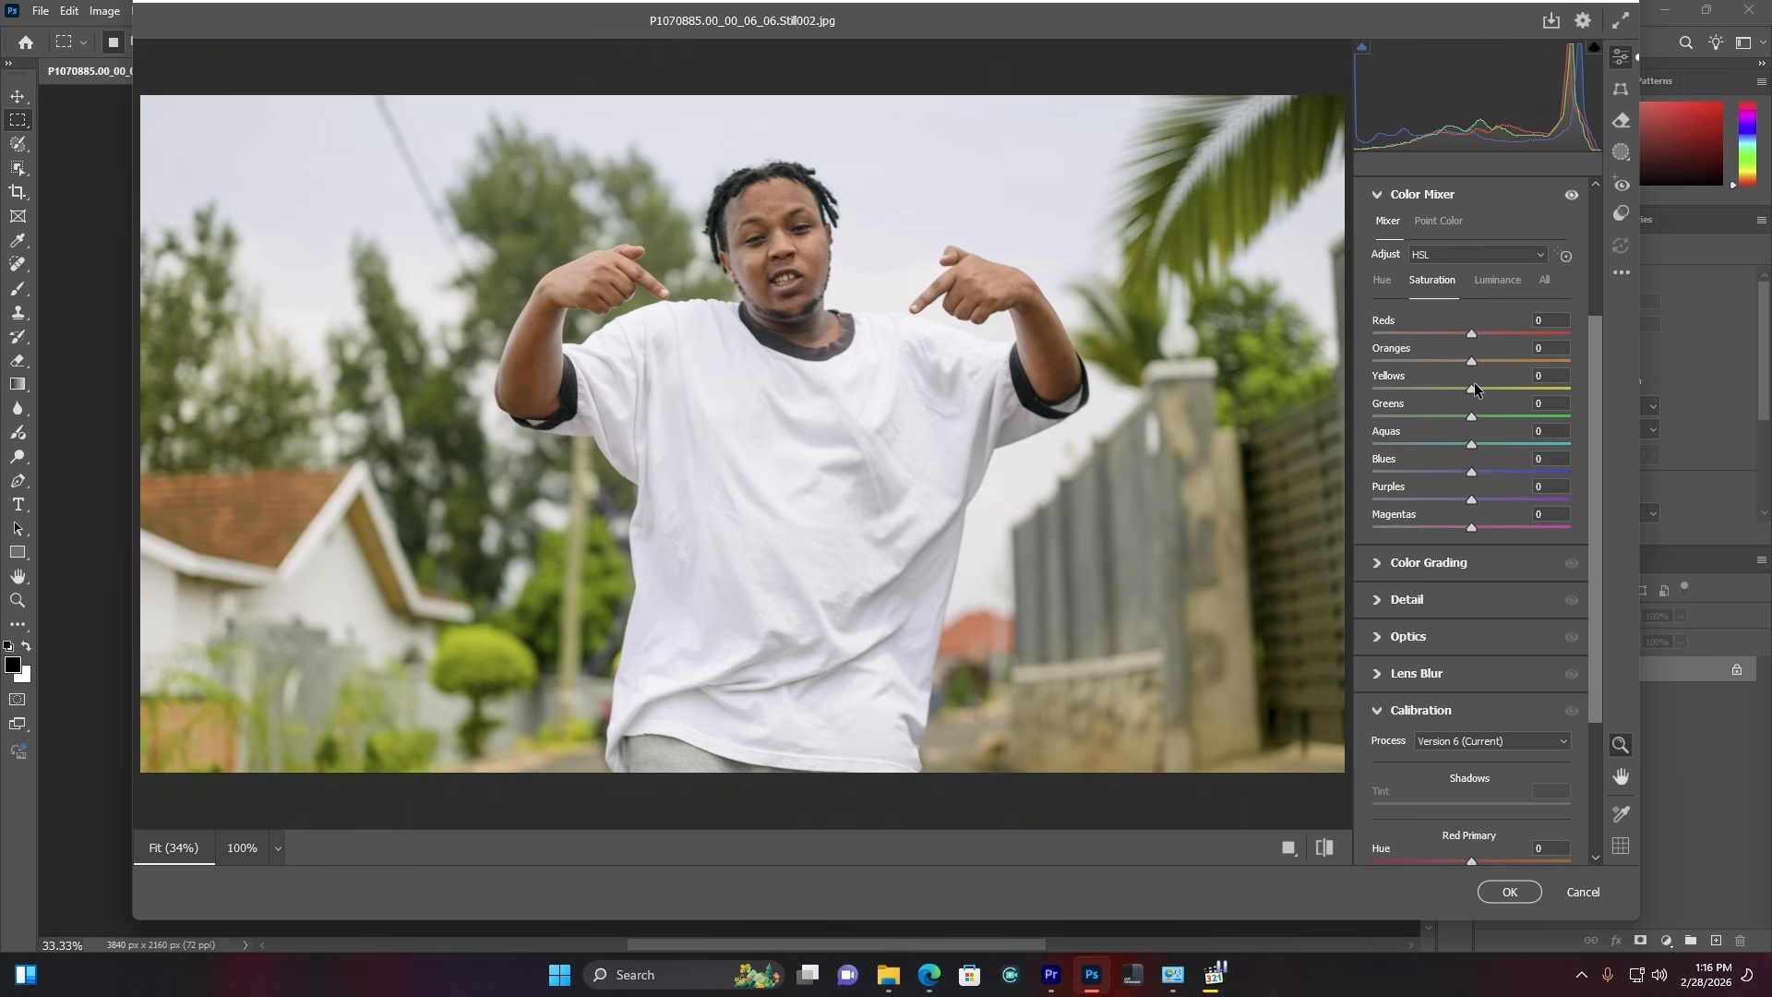
left_click_drag(1471, 393, 1334, 392)
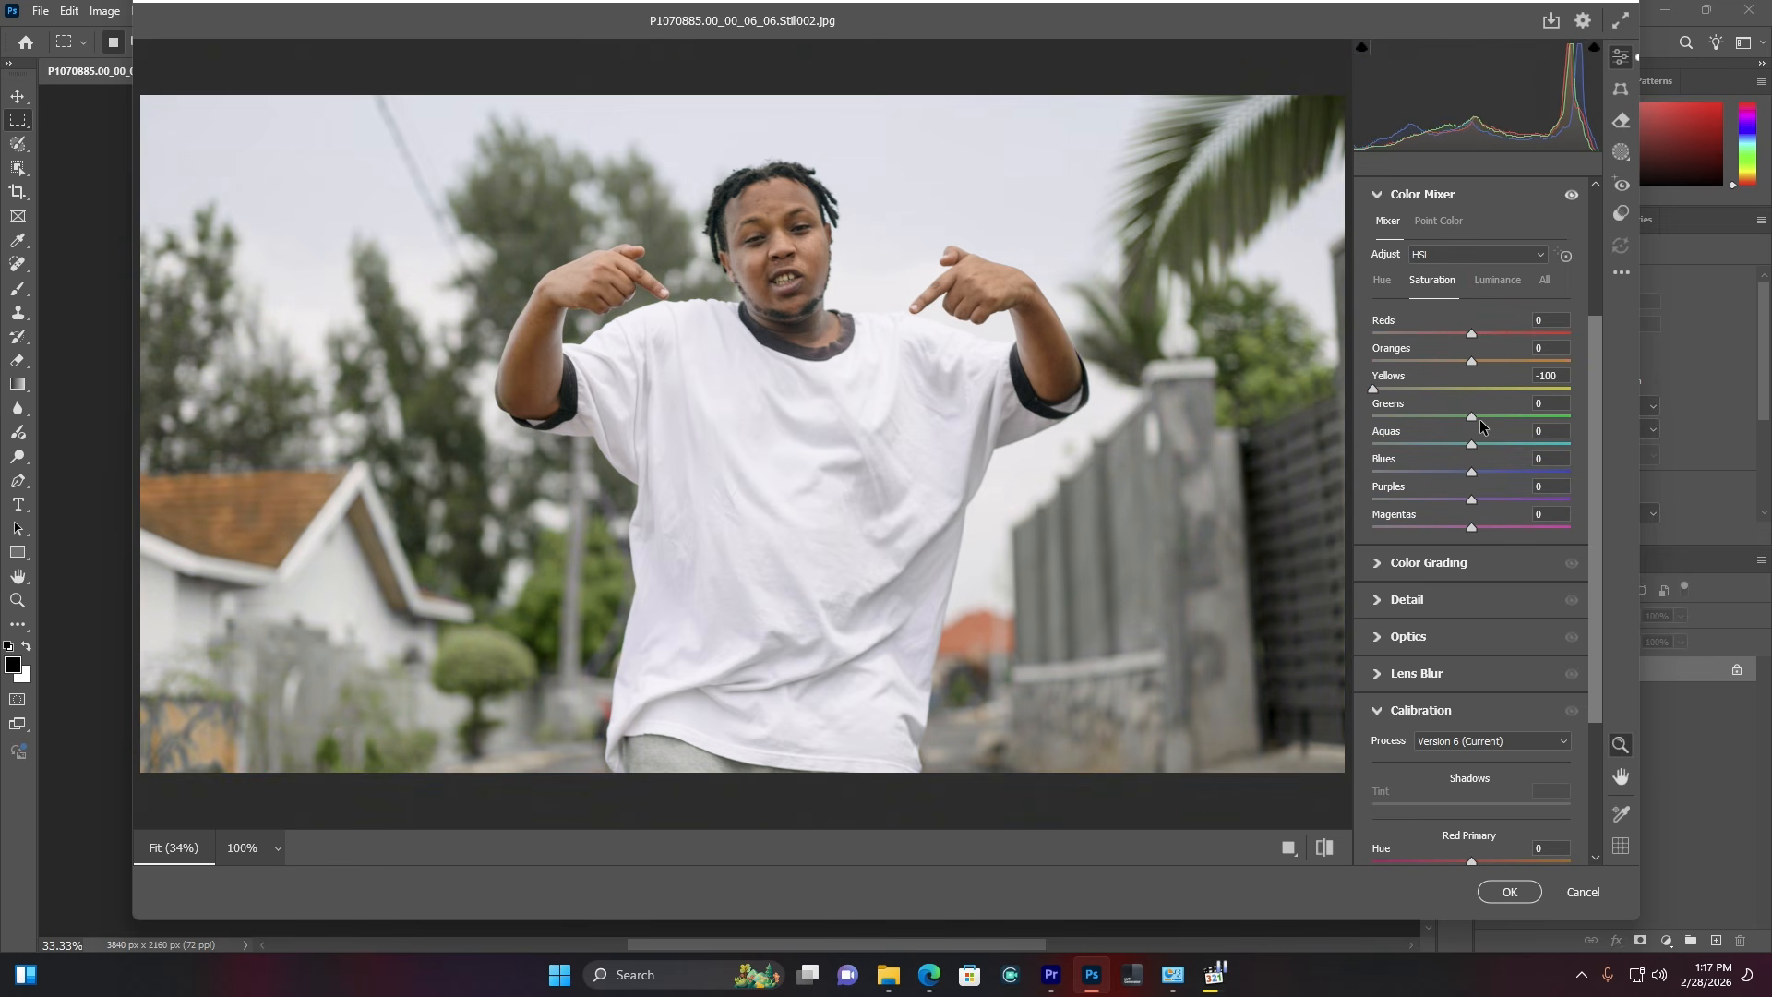
left_click_drag(1471, 416, 1364, 412)
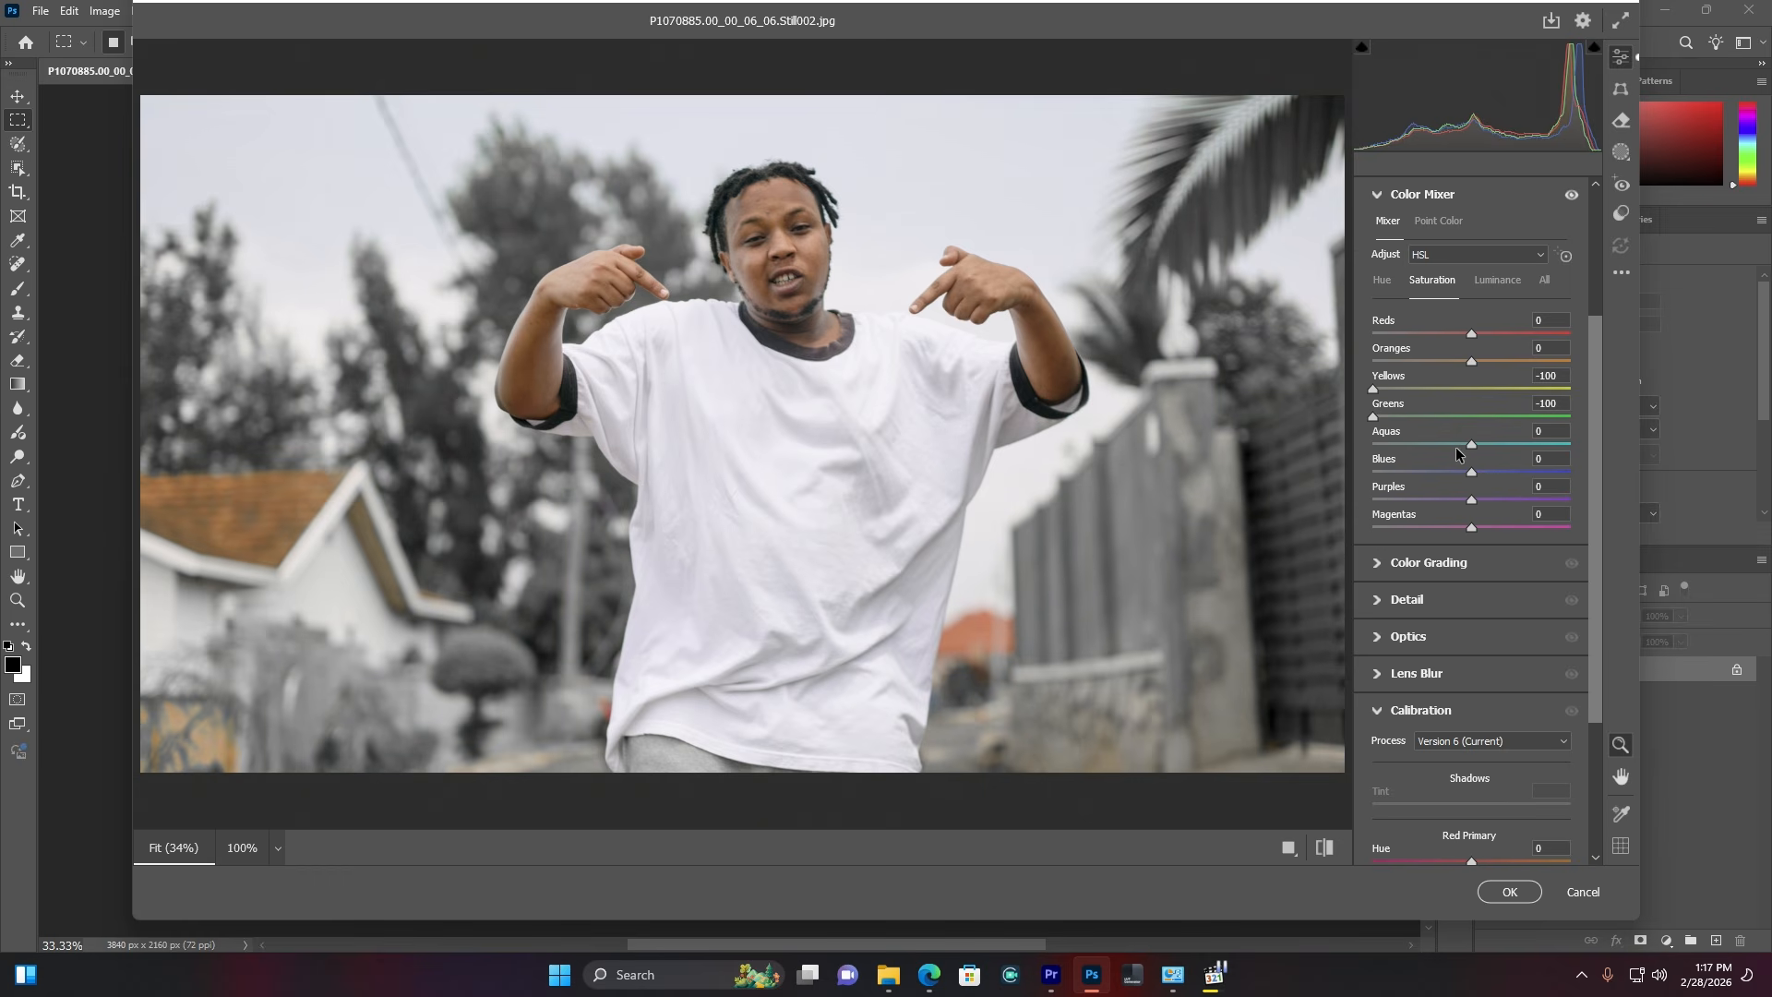
left_click_drag(1463, 446, 1368, 471)
left_click_drag(1471, 499, 1403, 530)
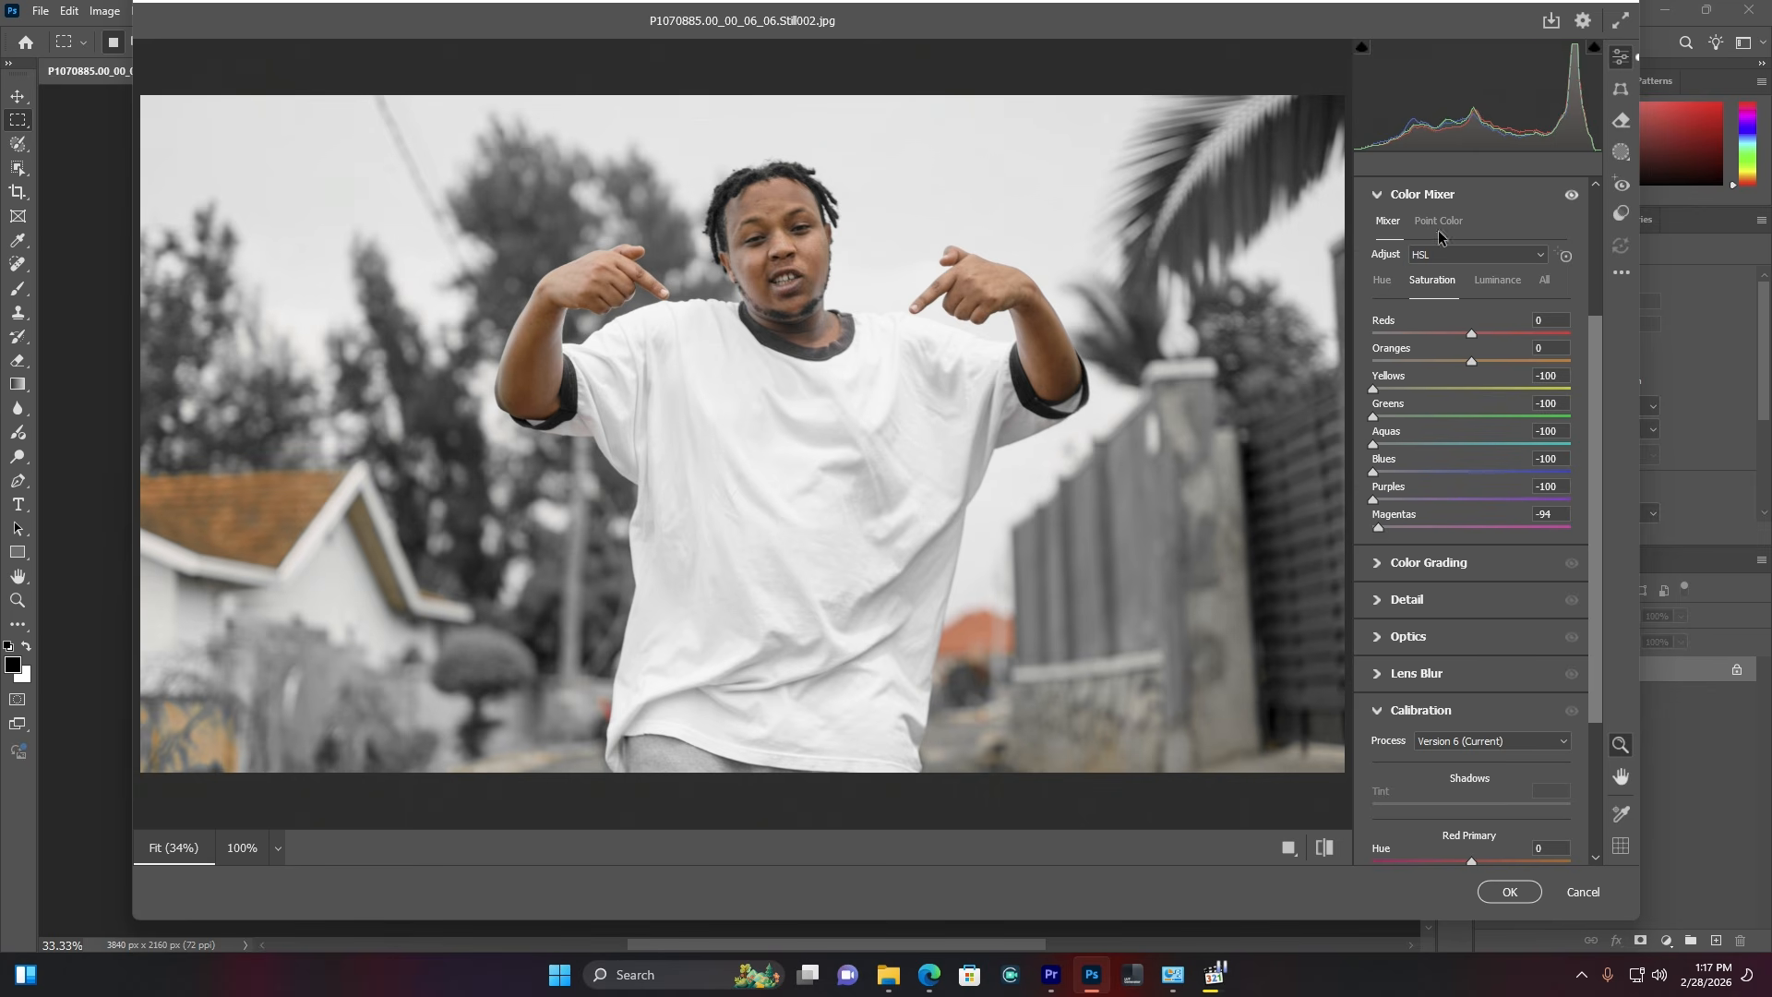
scroll(1422, 251, "up", 2)
left_click(1432, 305)
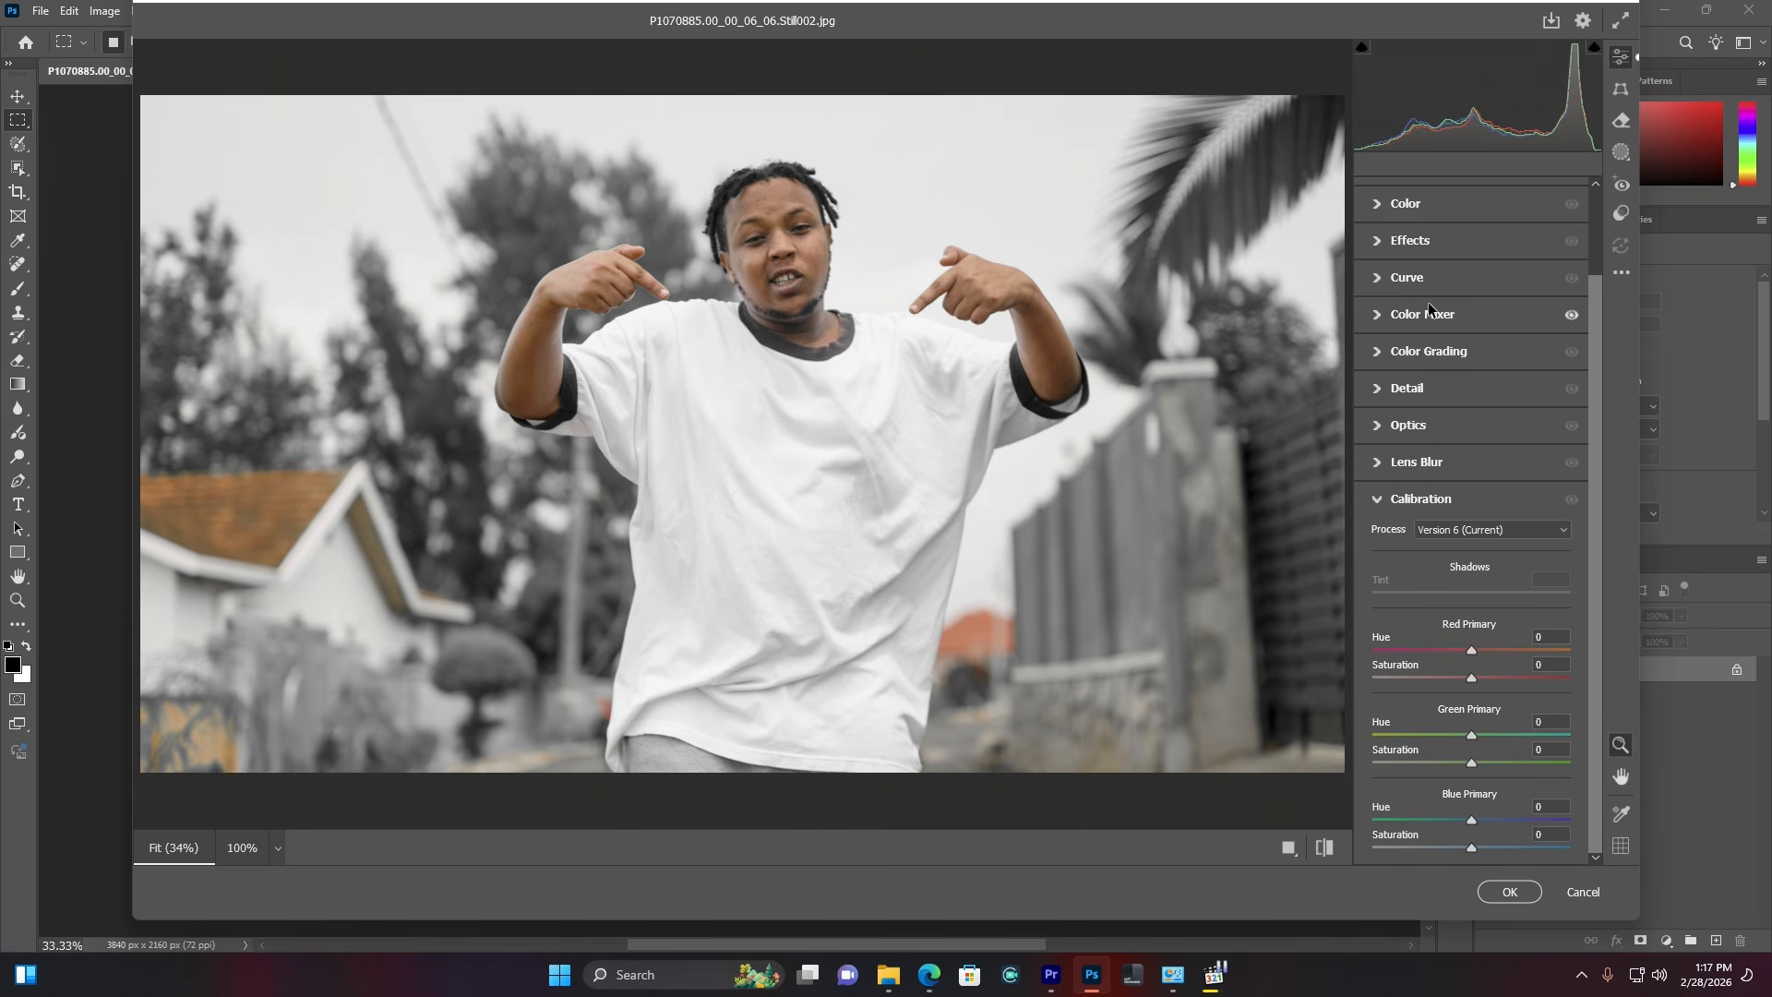
left_click(1429, 500)
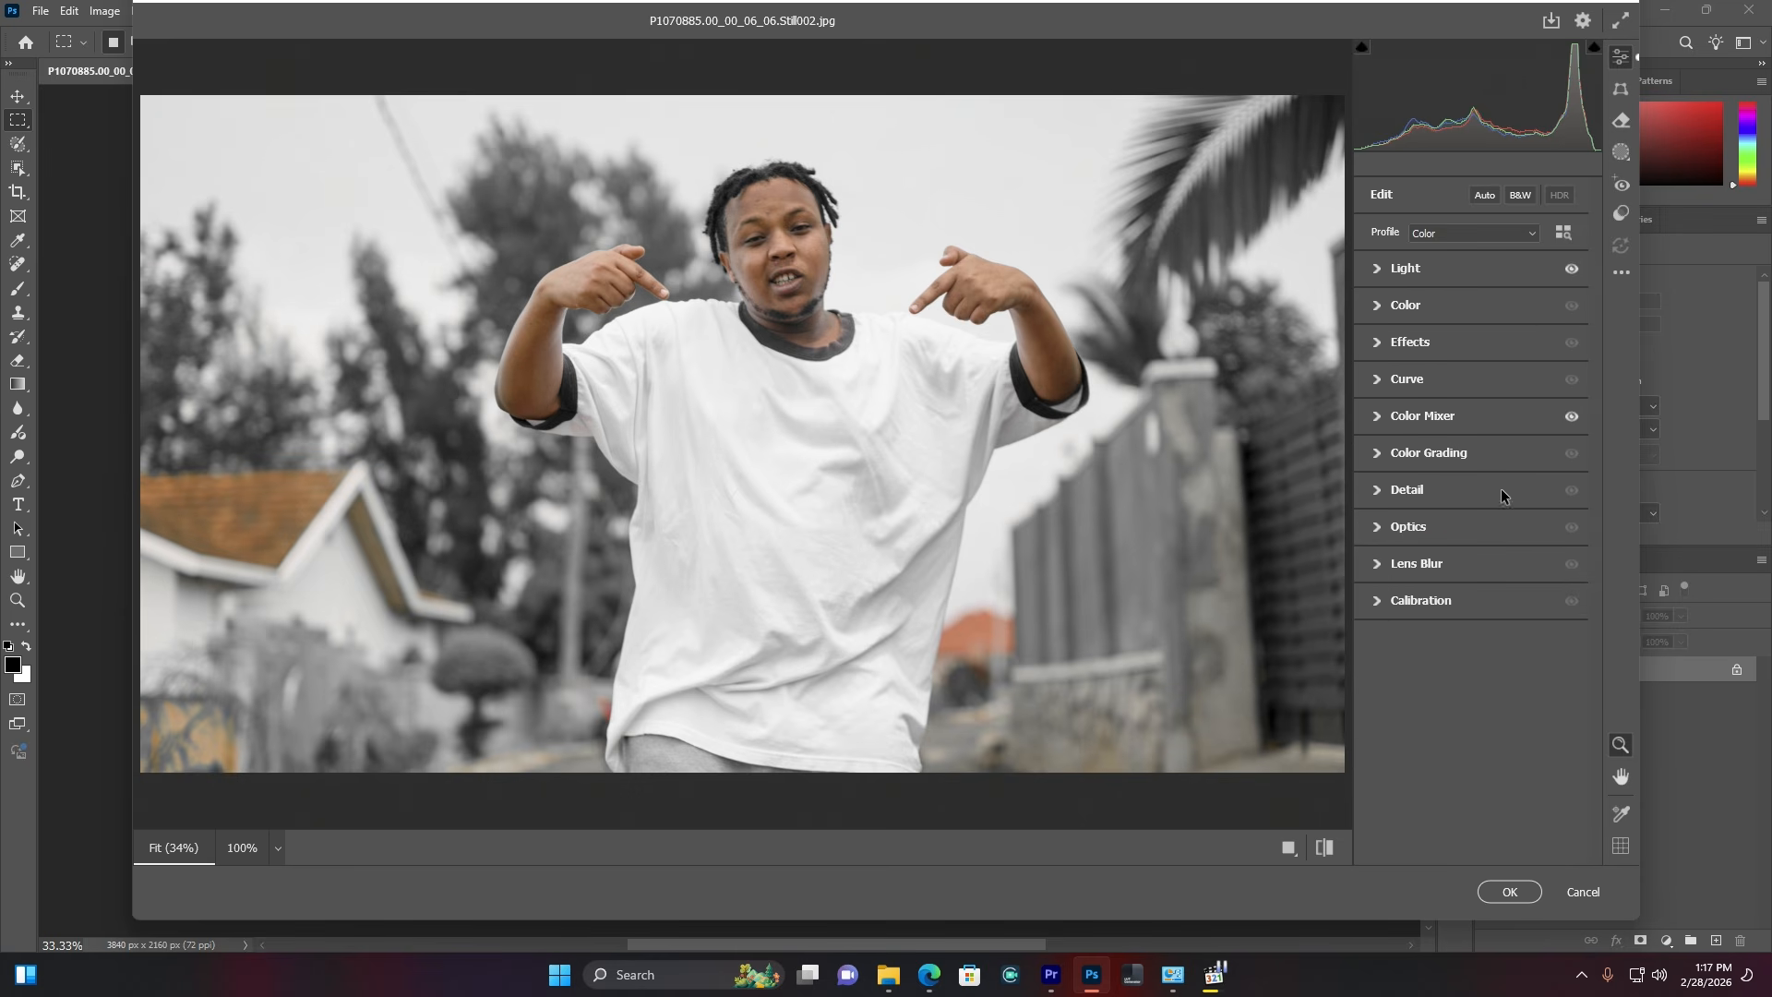
Step: Tint the shadows teal in Color Grading with hue 163 and saturation 40
left_click(1448, 454)
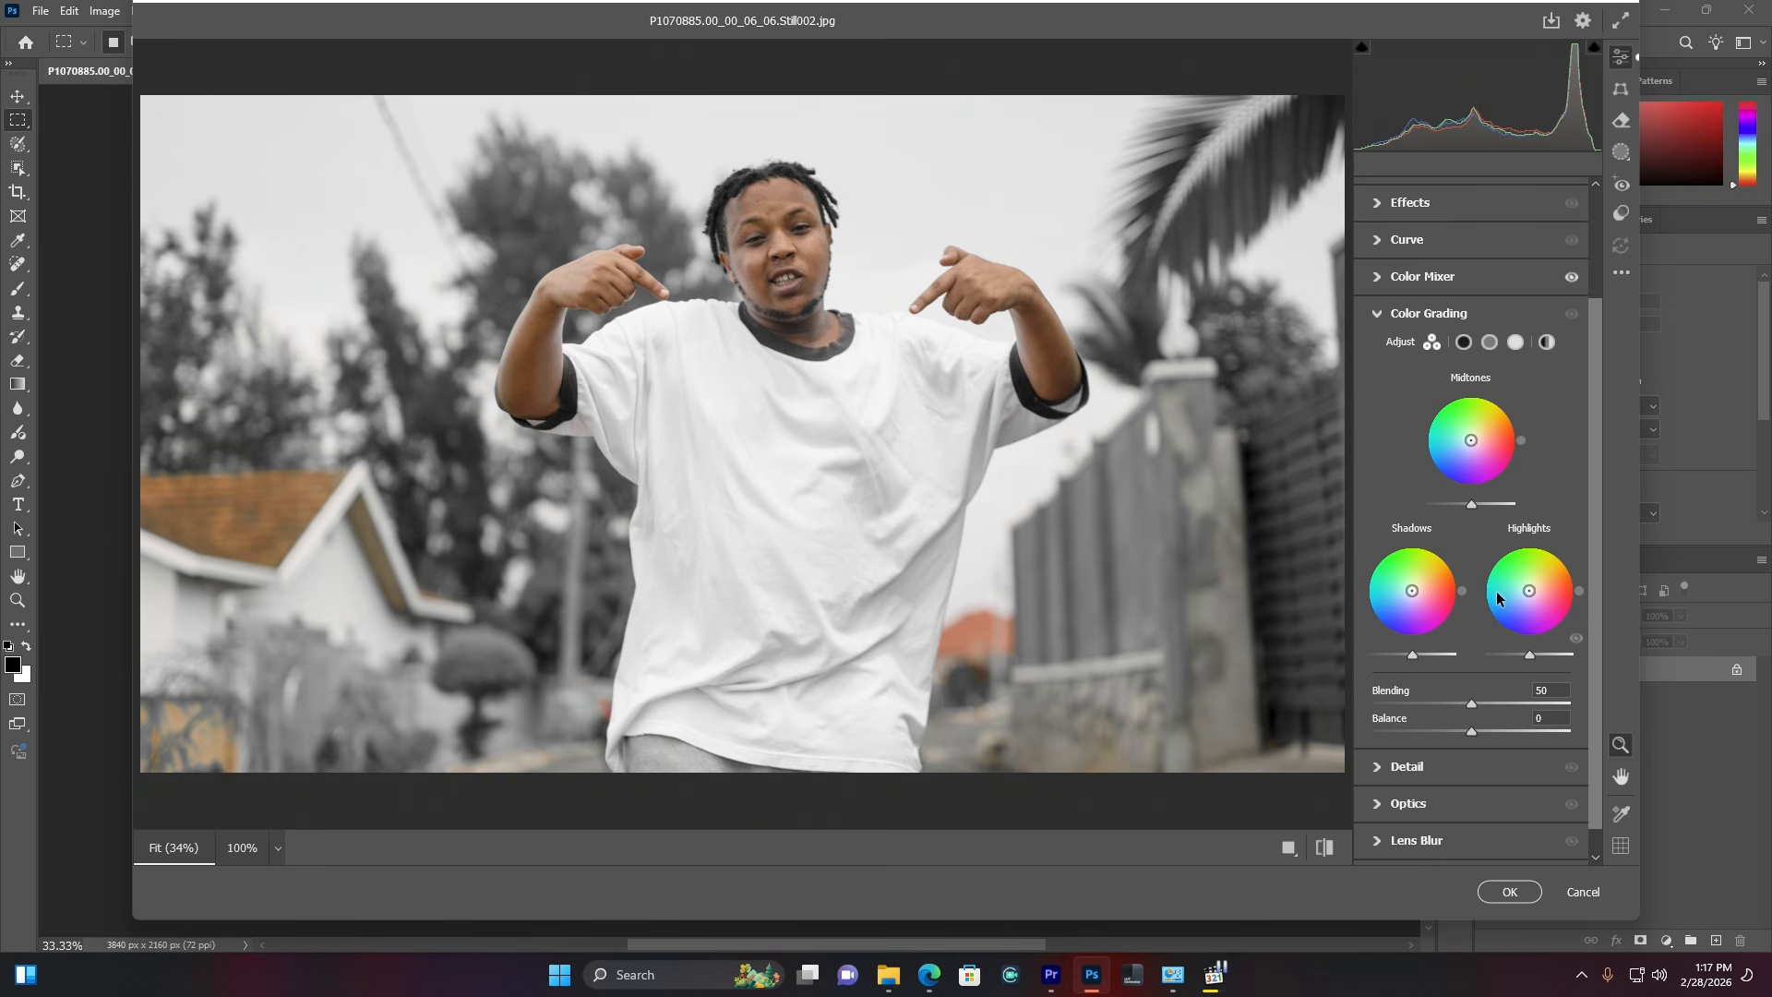
left_click(1466, 342)
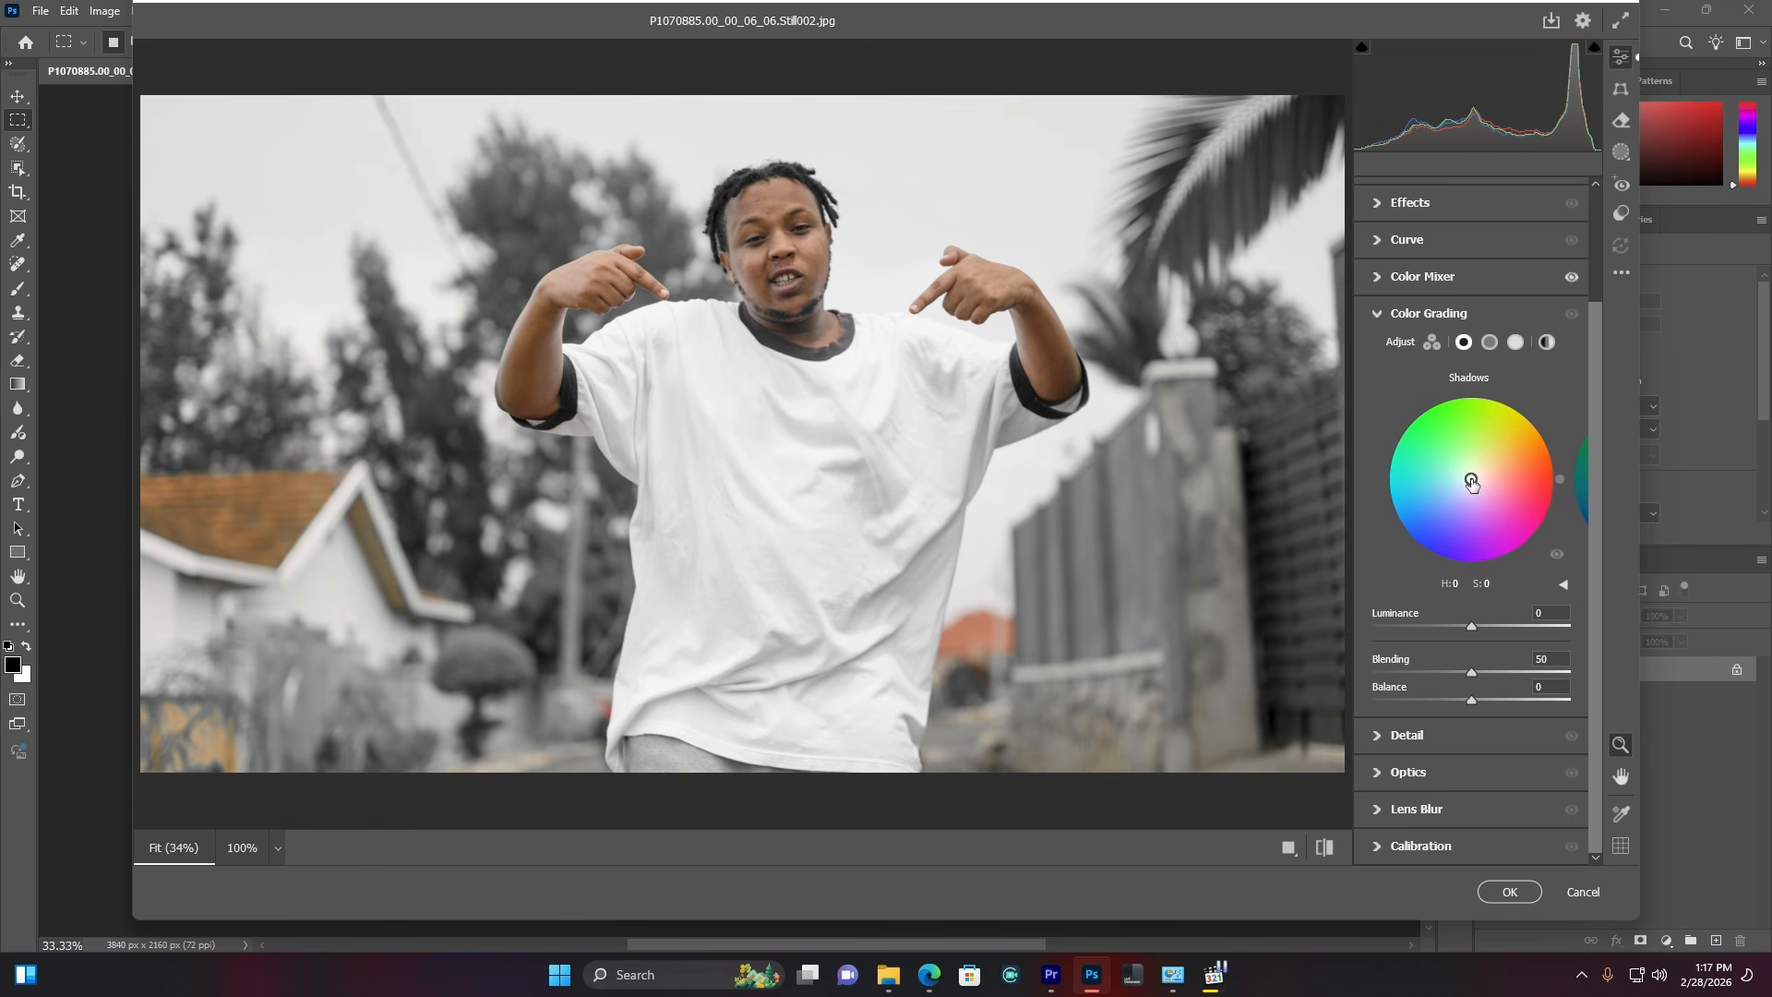
left_click_drag(1471, 482, 1444, 473)
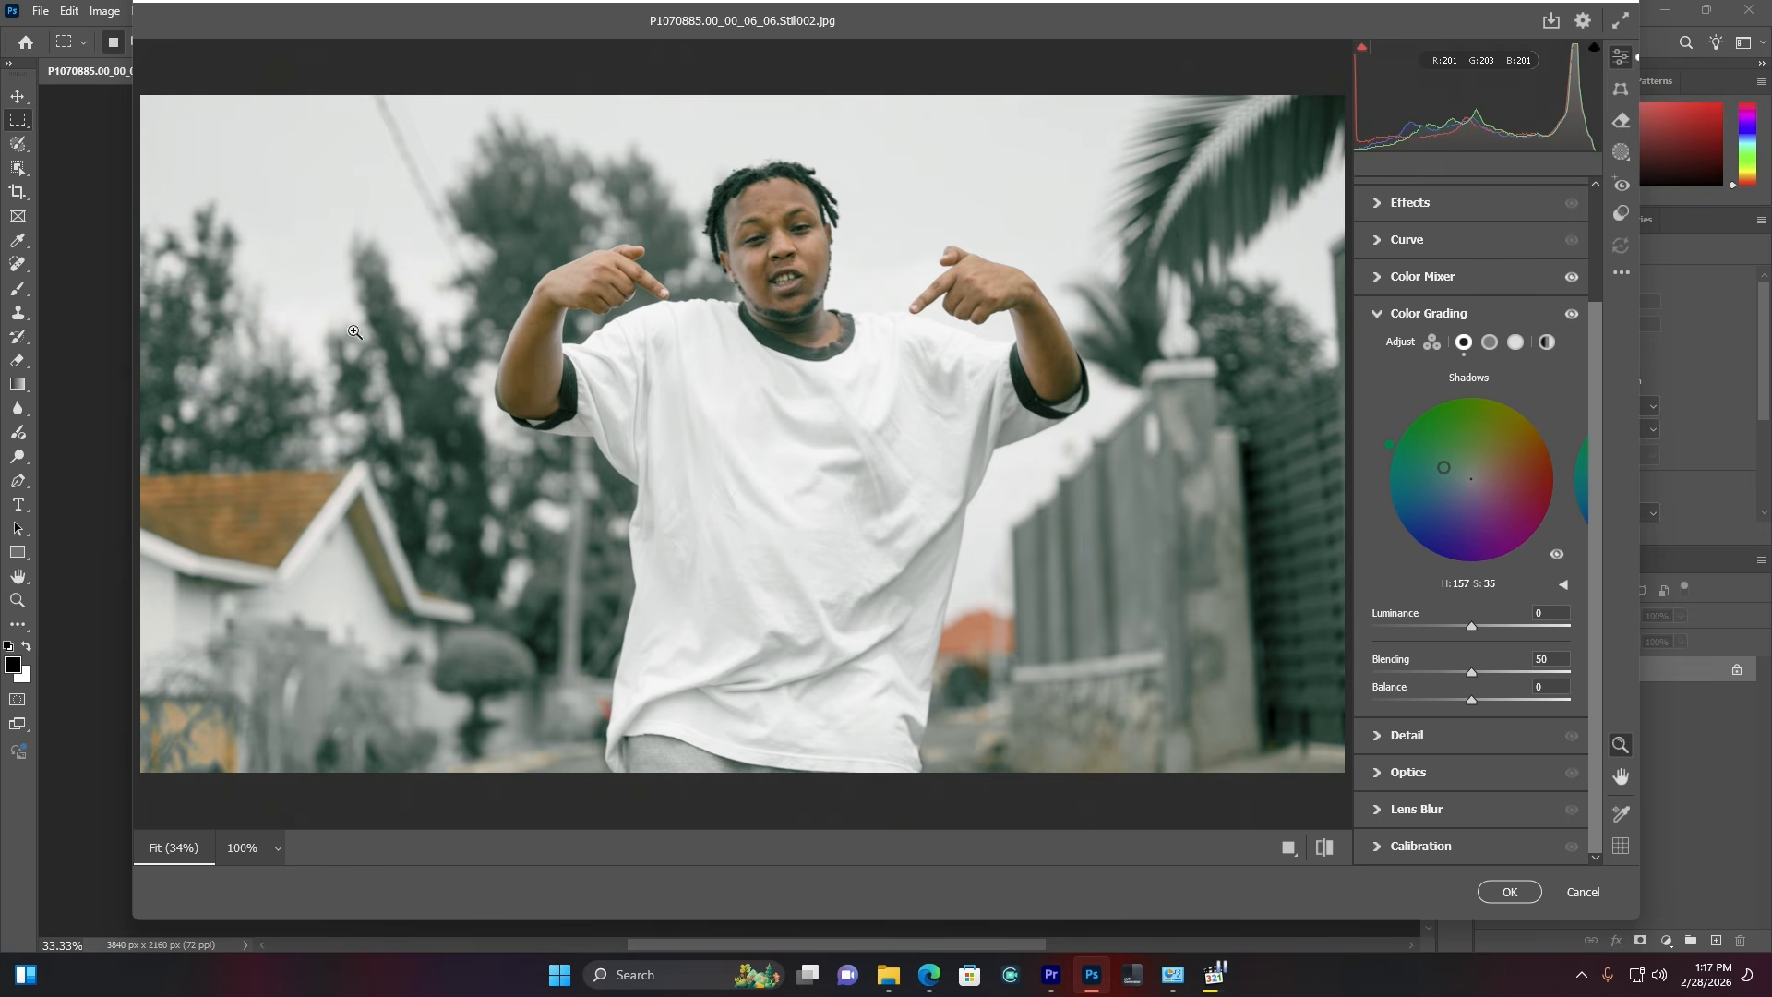
mouse_move(1446, 474)
left_mouse_down()
mouse_move(1442, 498)
mouse_move(1439, 469)
left_mouse_up()
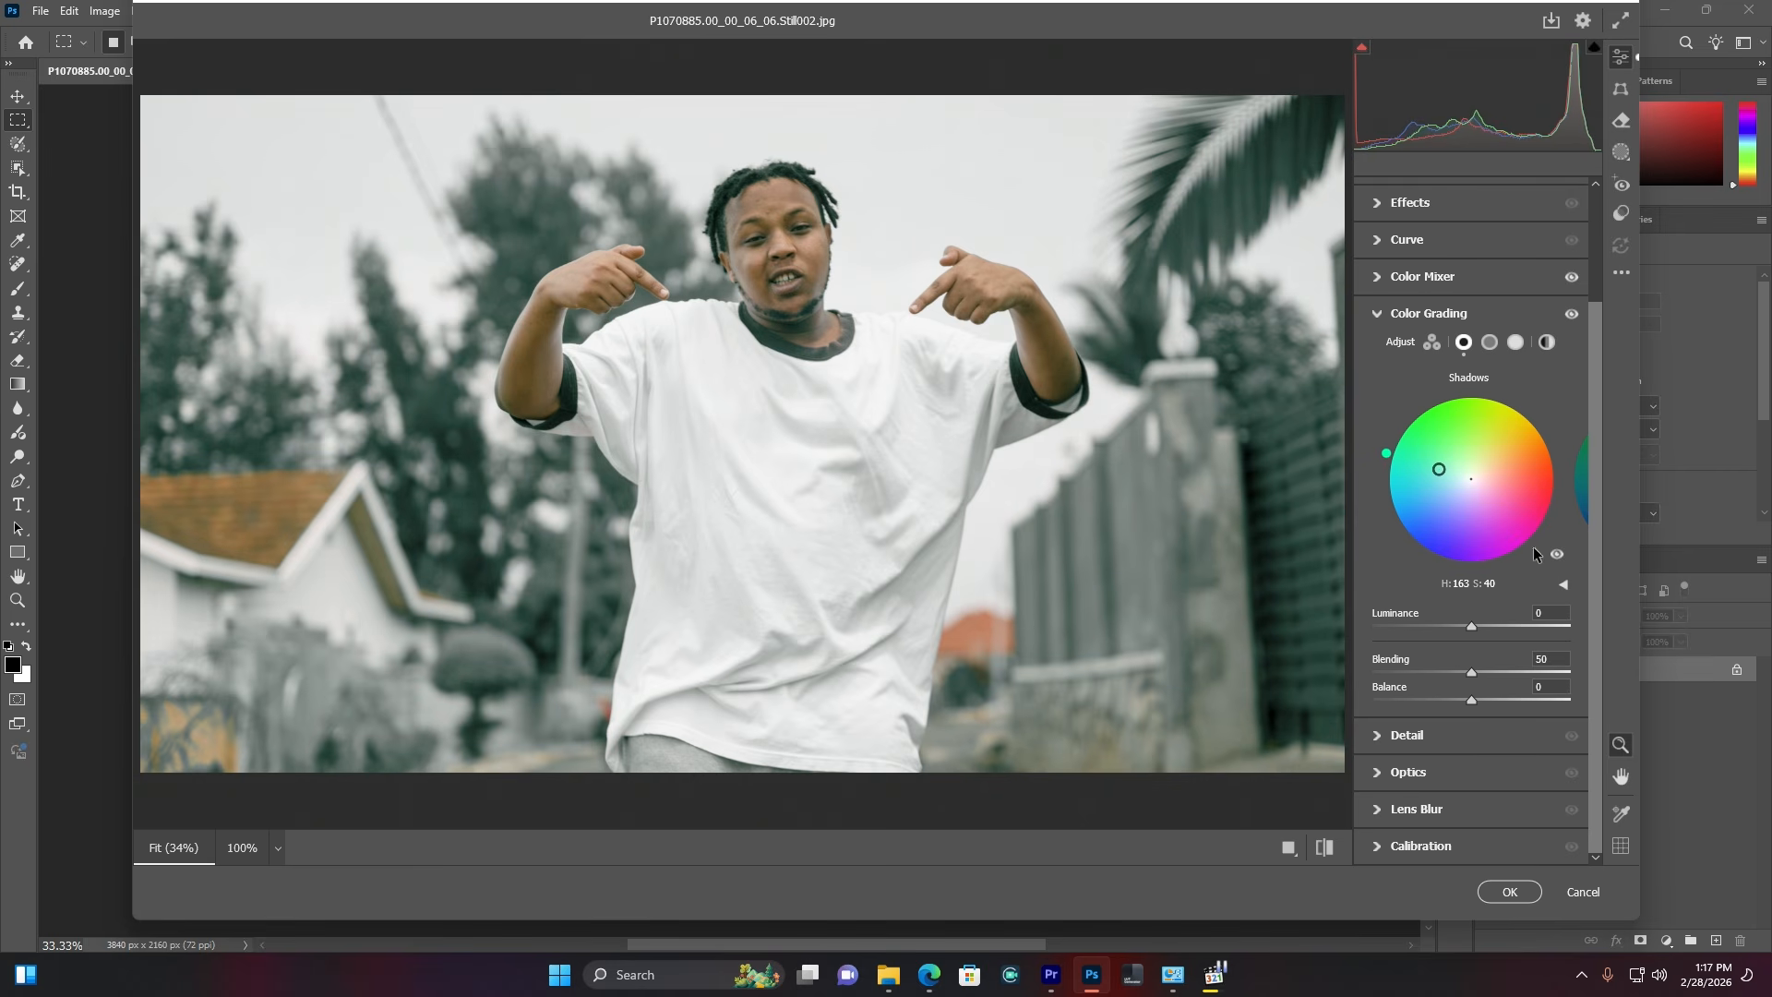
Step: Warm the midtones in Color Grading with hue 45 and saturation 12, checking the skin tone up close
left_click(1490, 343)
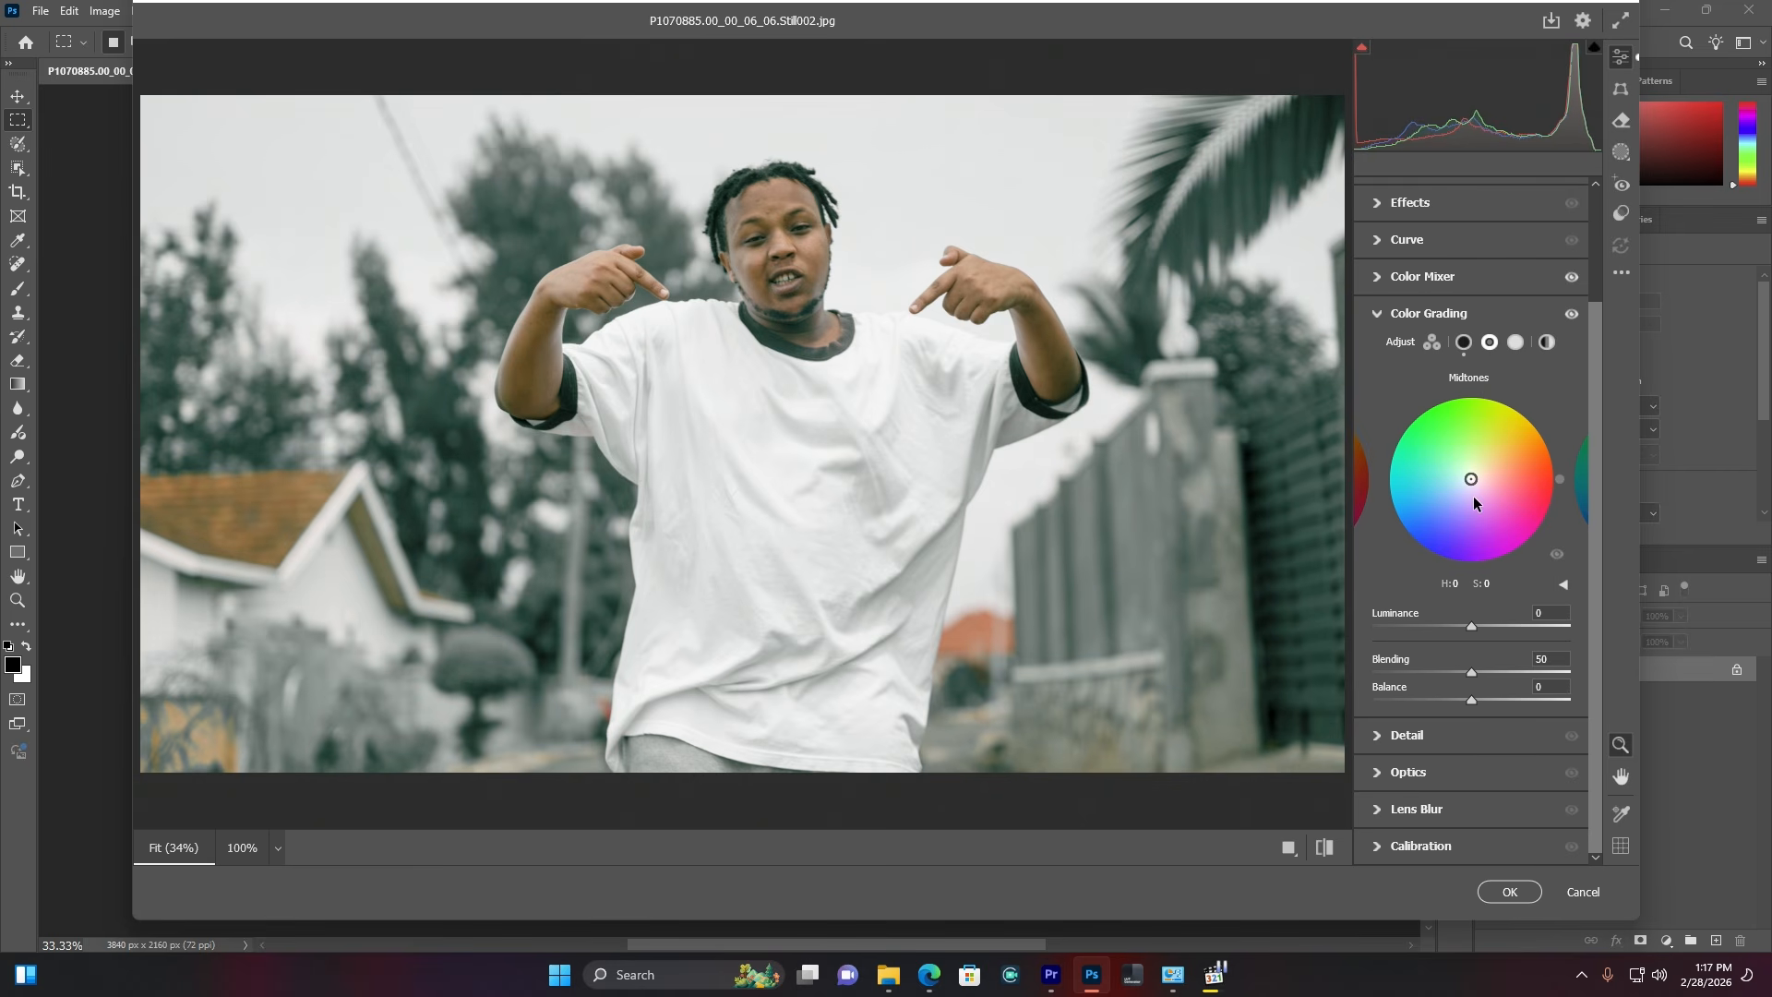
left_click_drag(1472, 481, 1478, 477)
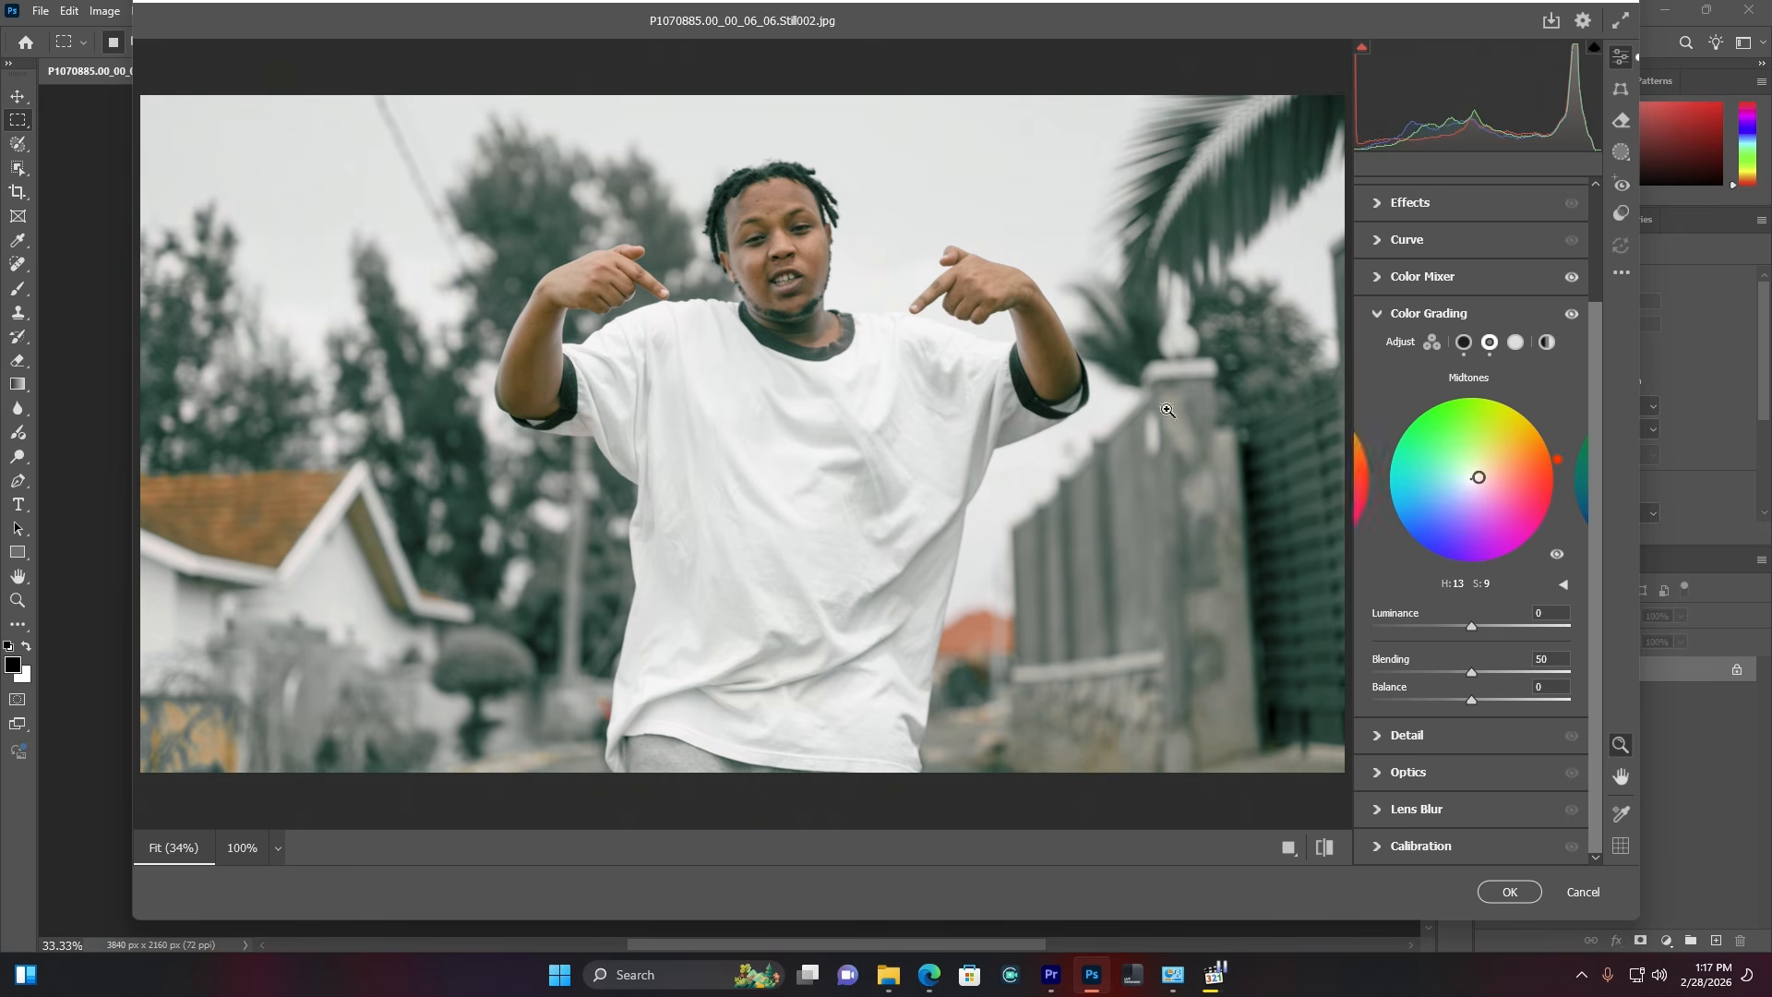
left_click(763, 236)
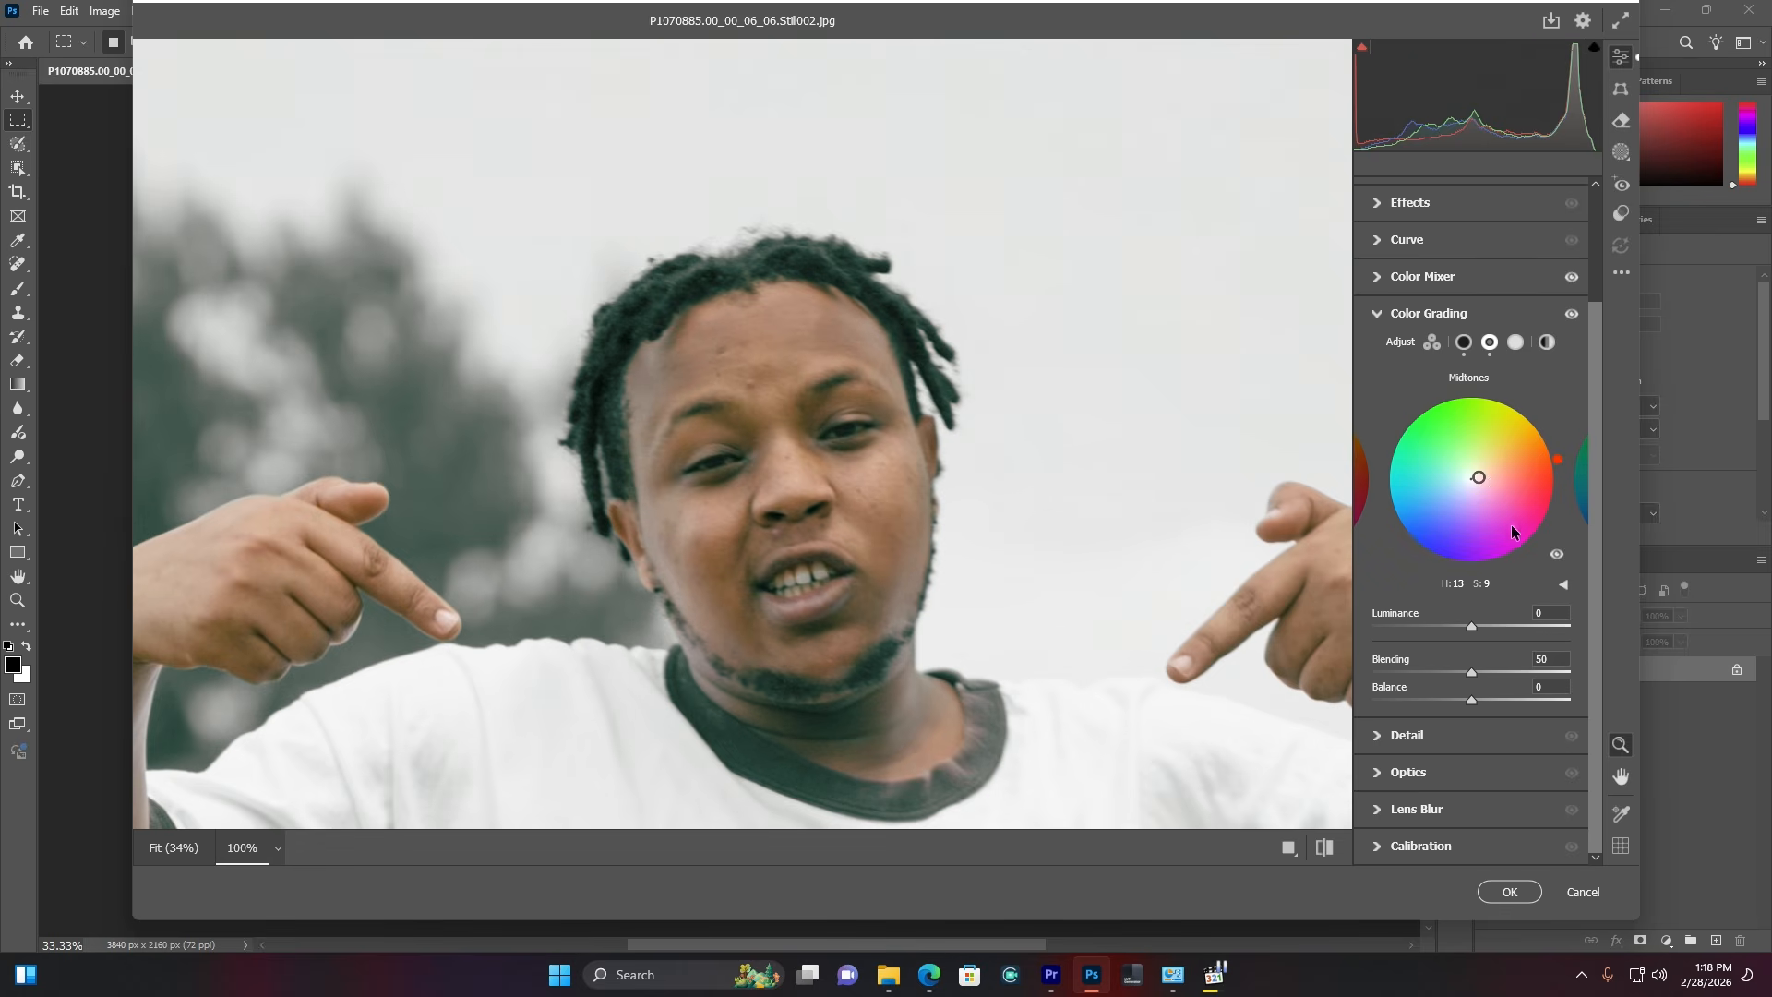
mouse_move(1477, 478)
left_mouse_down()
mouse_move(1467, 457)
mouse_move(1479, 472)
left_mouse_up()
left_click(1148, 508)
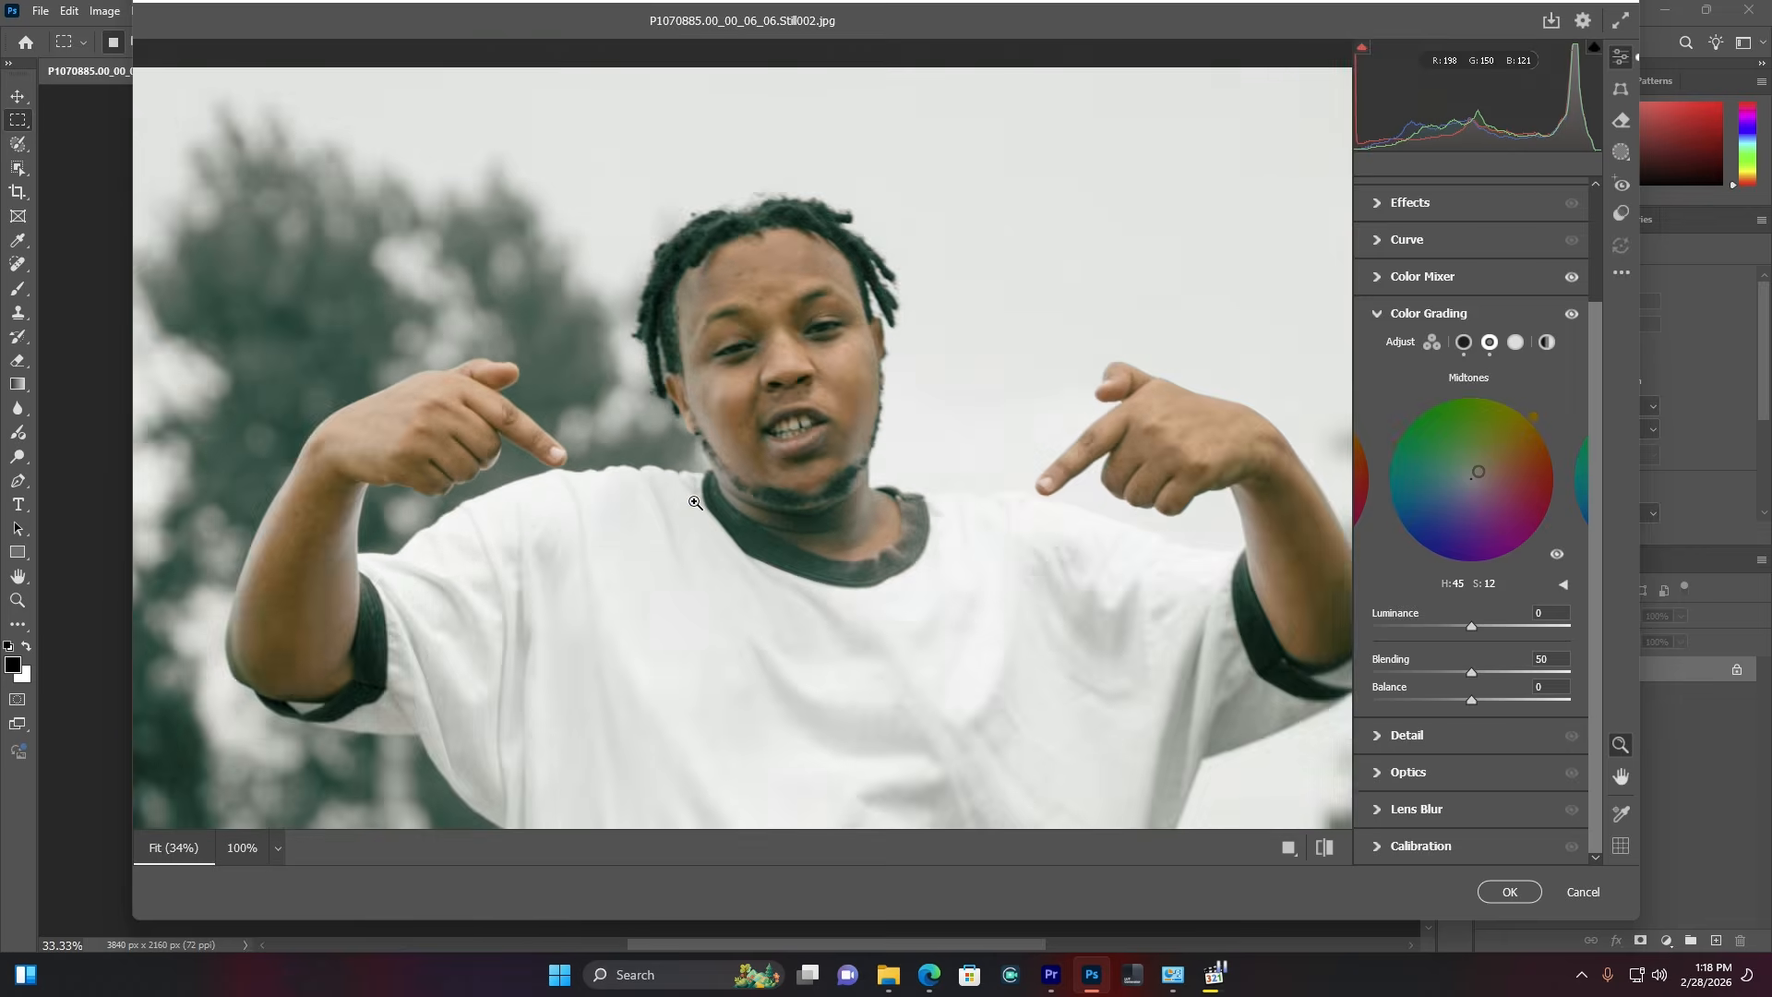
Step: Tint the highlights cyan in Color Grading with hue 184 and saturation 13
left_click(1582, 481)
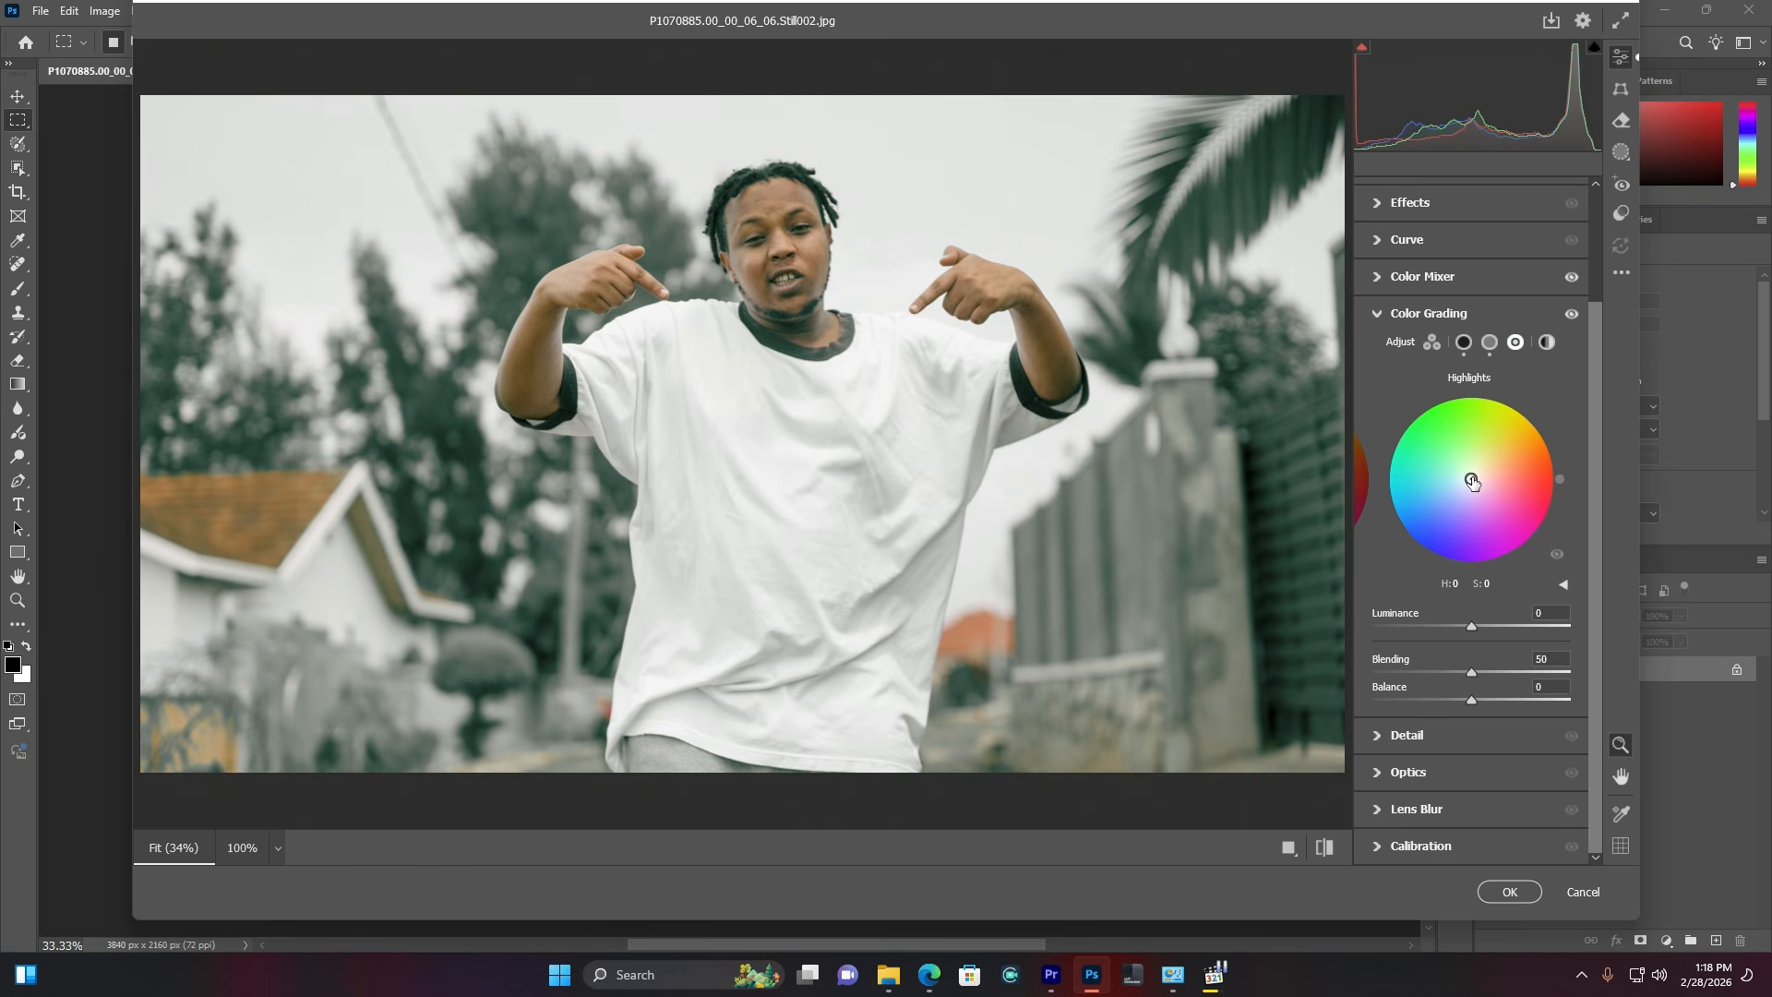
mouse_move(1472, 481)
left_mouse_down()
mouse_move(1487, 470)
mouse_move(1459, 480)
left_mouse_up()
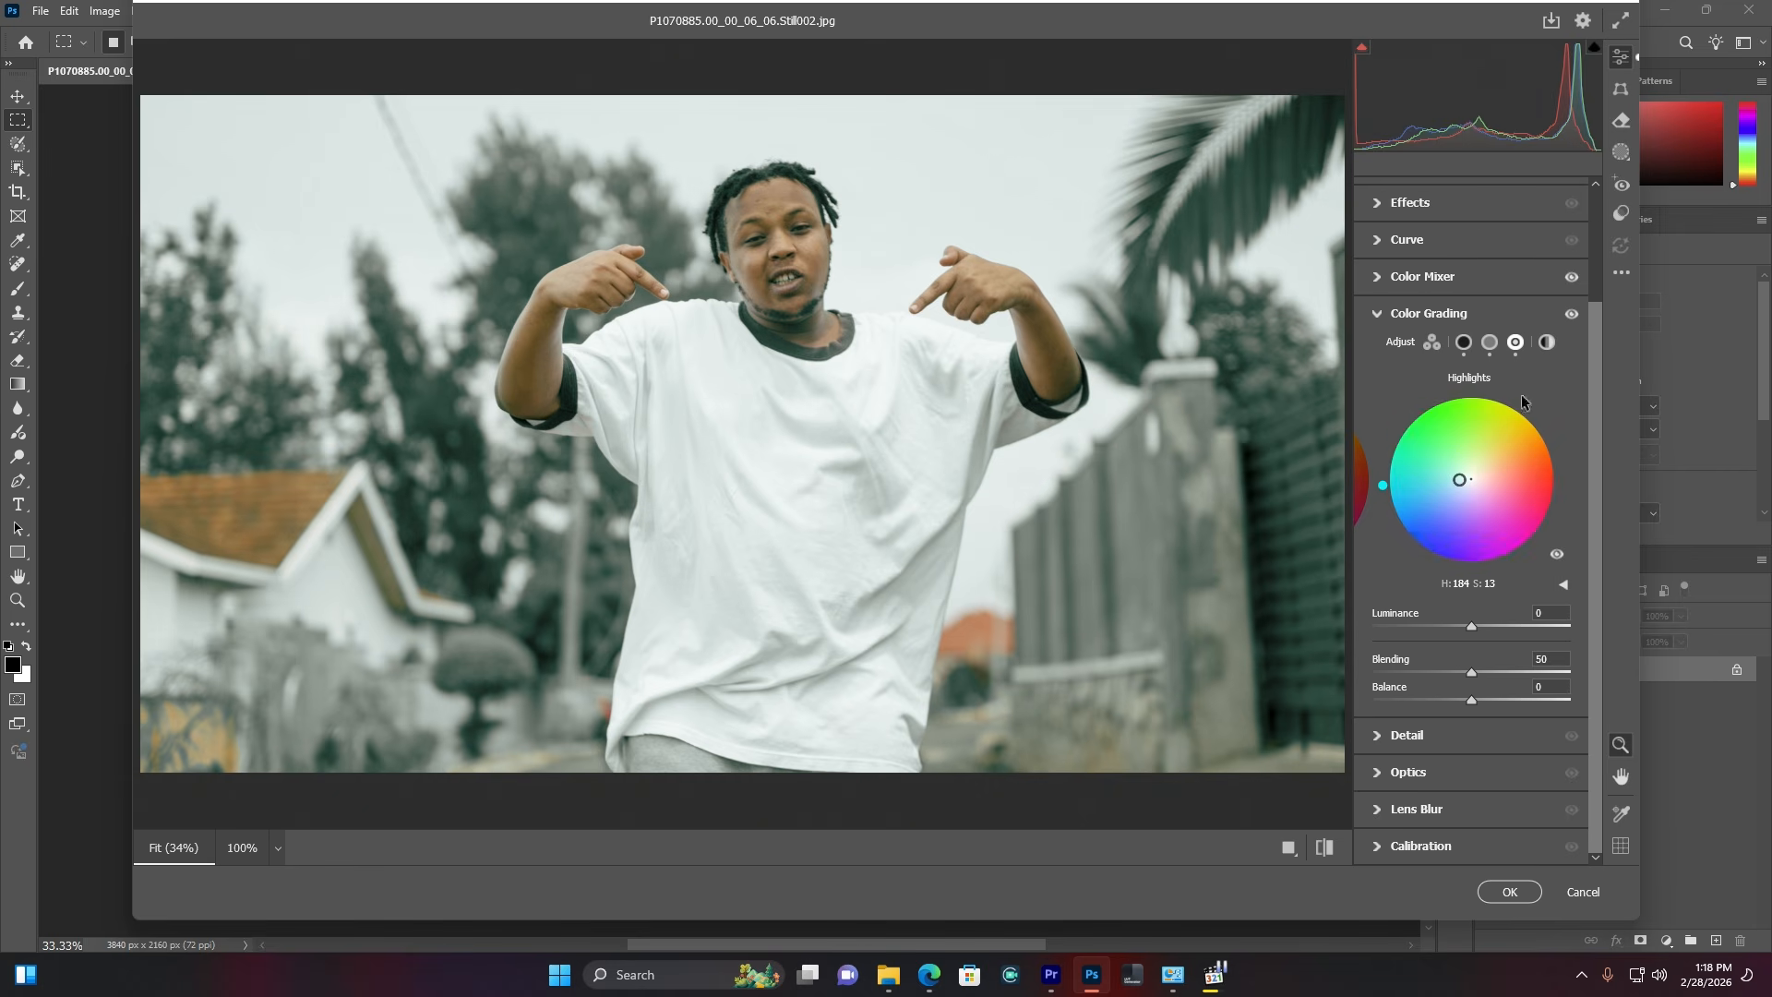
left_click(1422, 315)
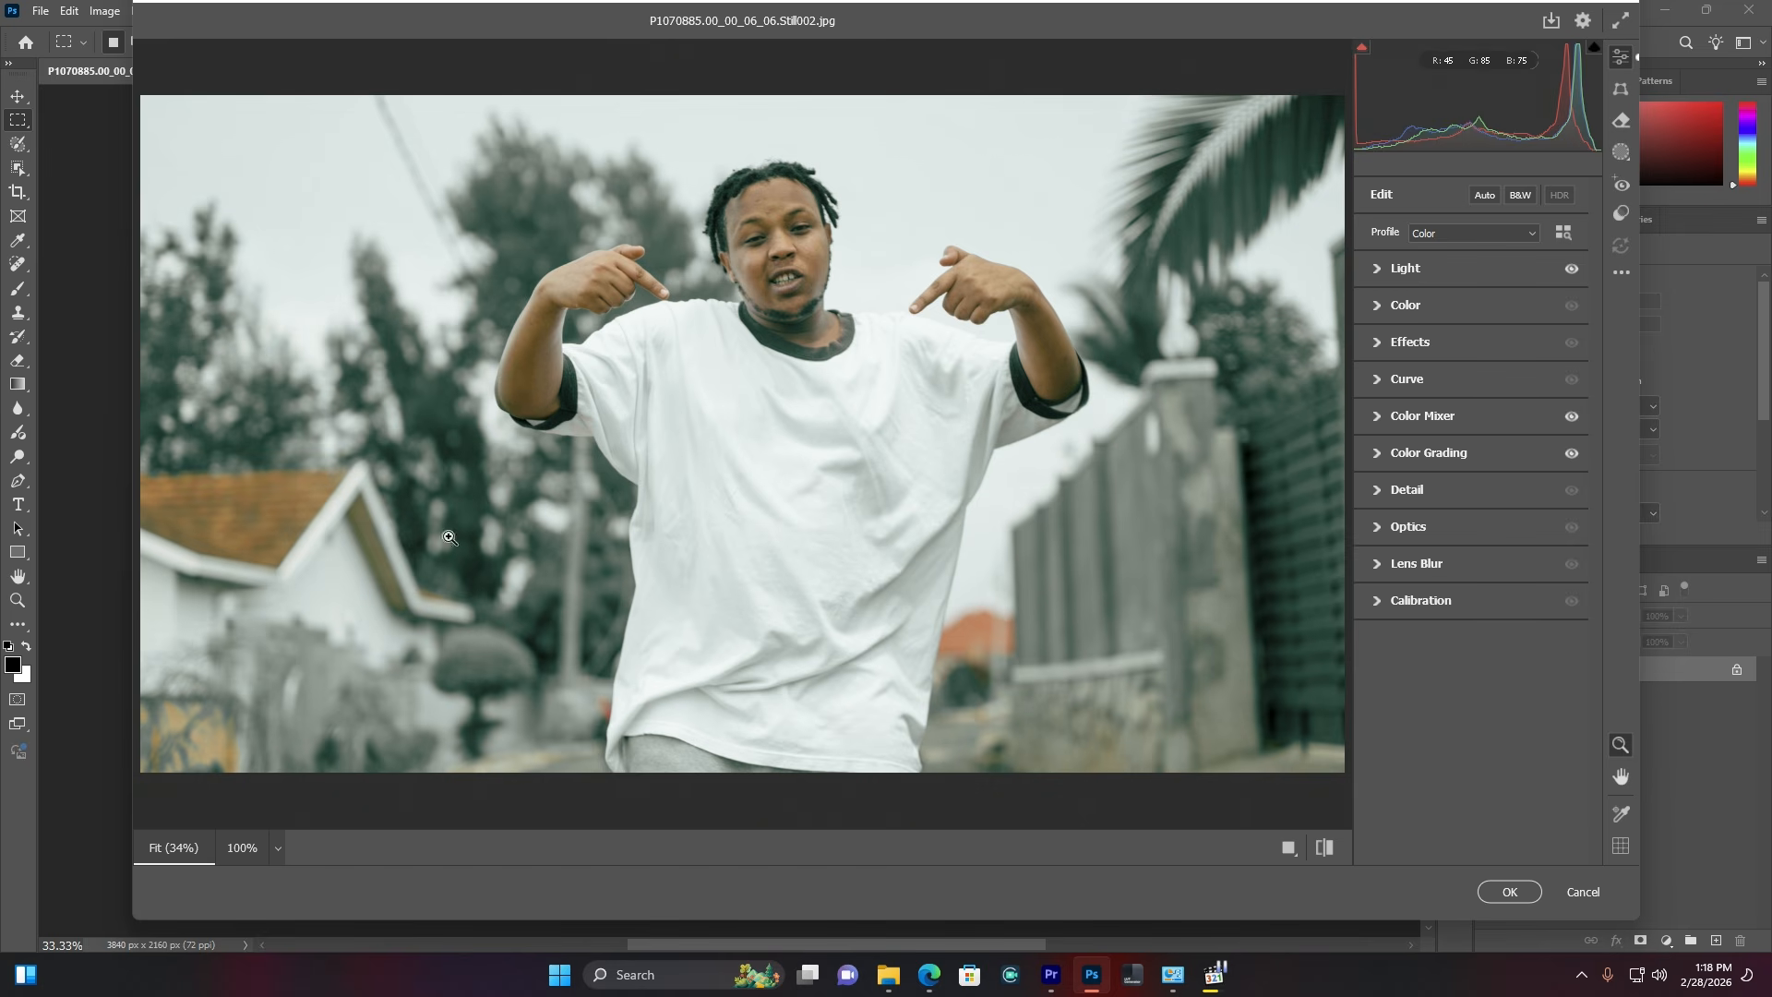
Step: Save all Camera Raw settings as "preset" in the Pictures folder and apply the filter to the still
left_click(1623, 273)
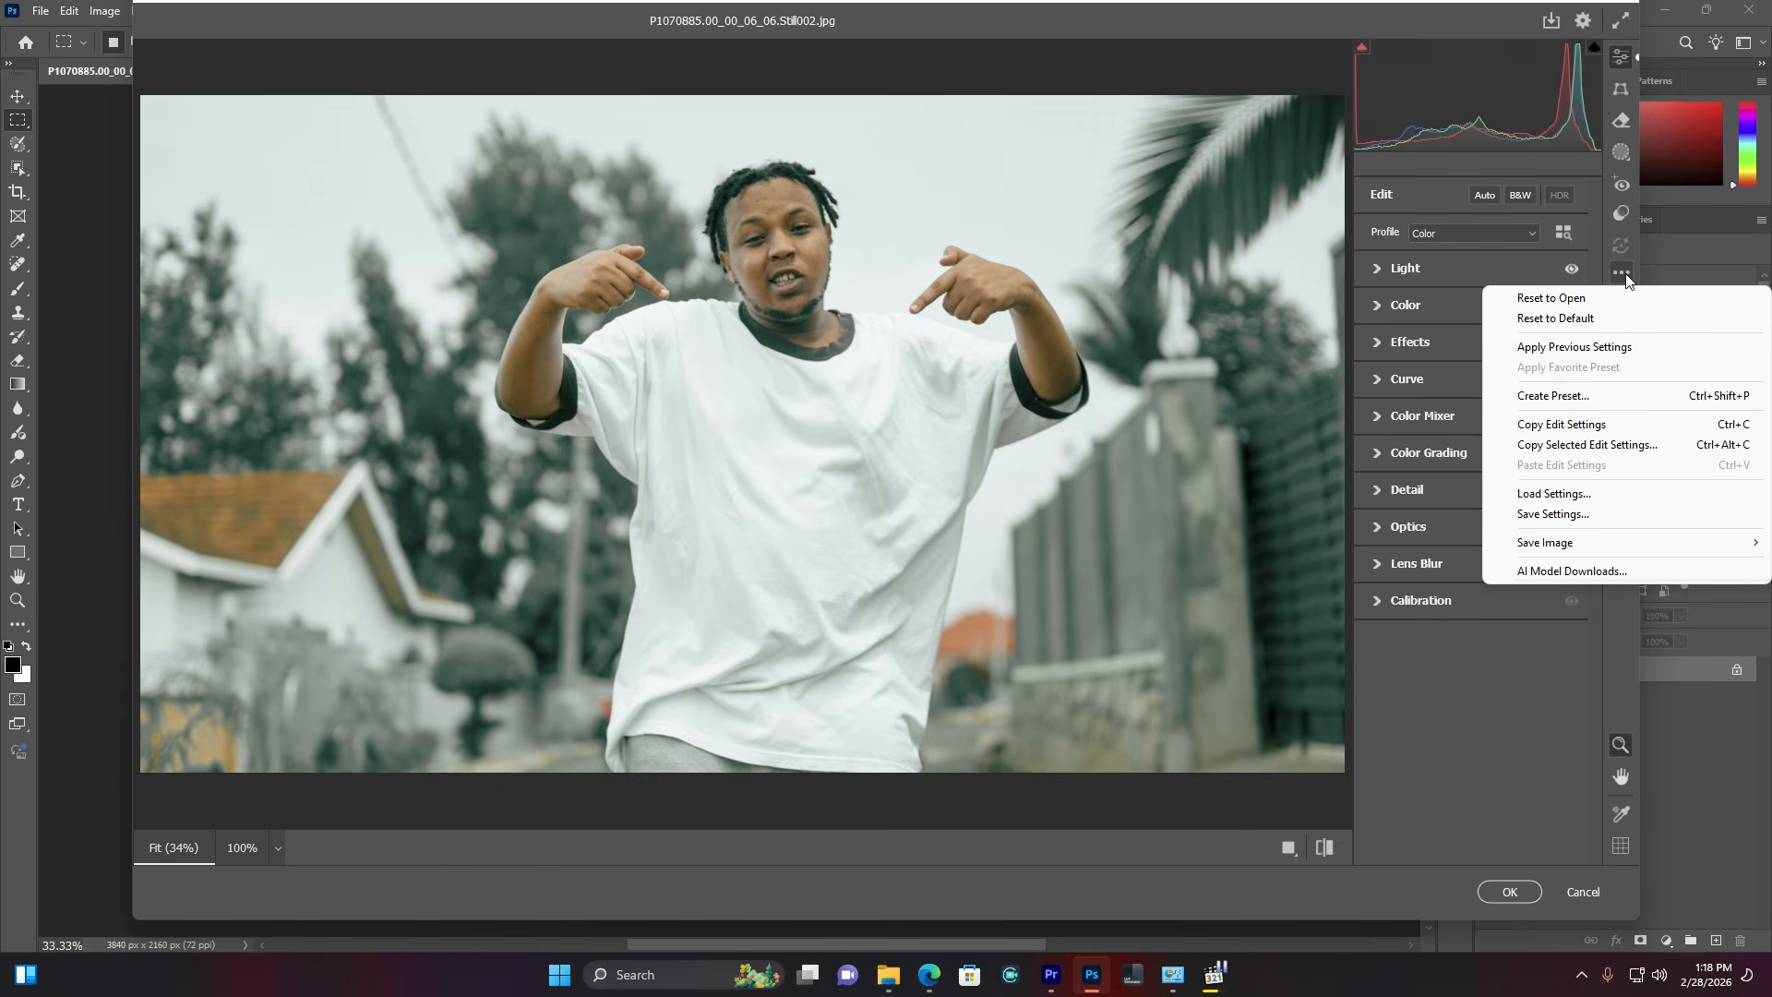
left_click(1541, 515)
left_click(1004, 254)
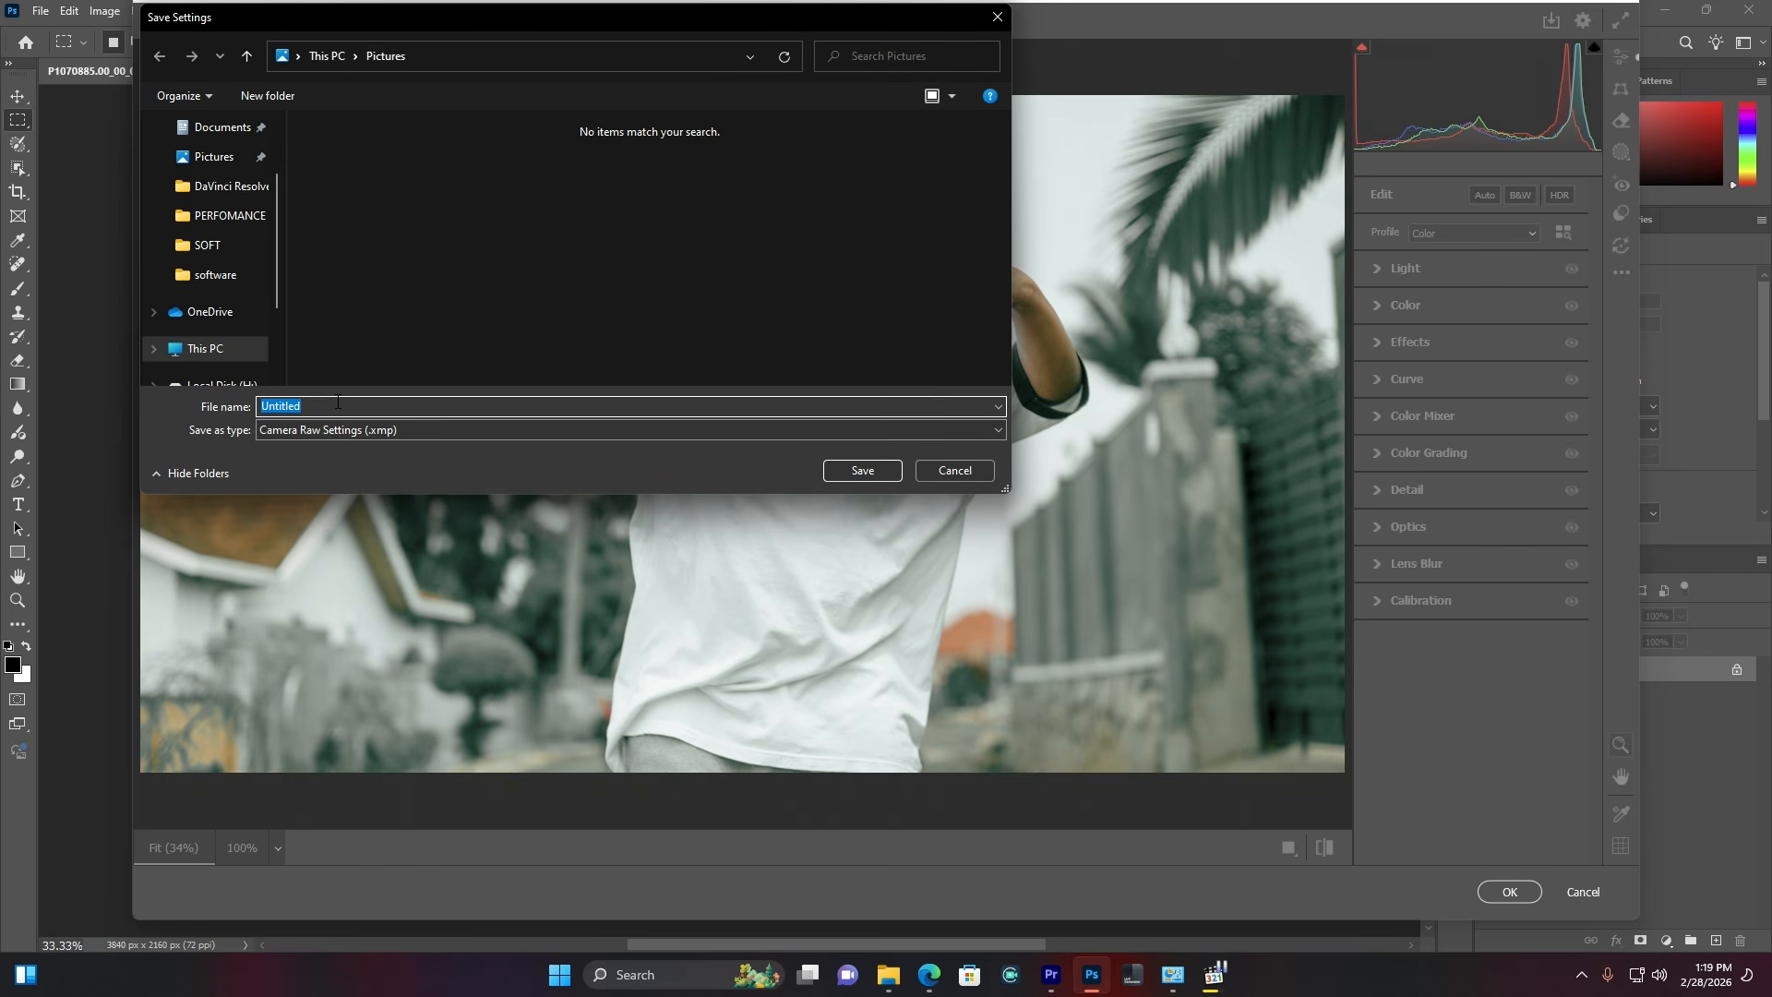
type("preset")
left_click(876, 473)
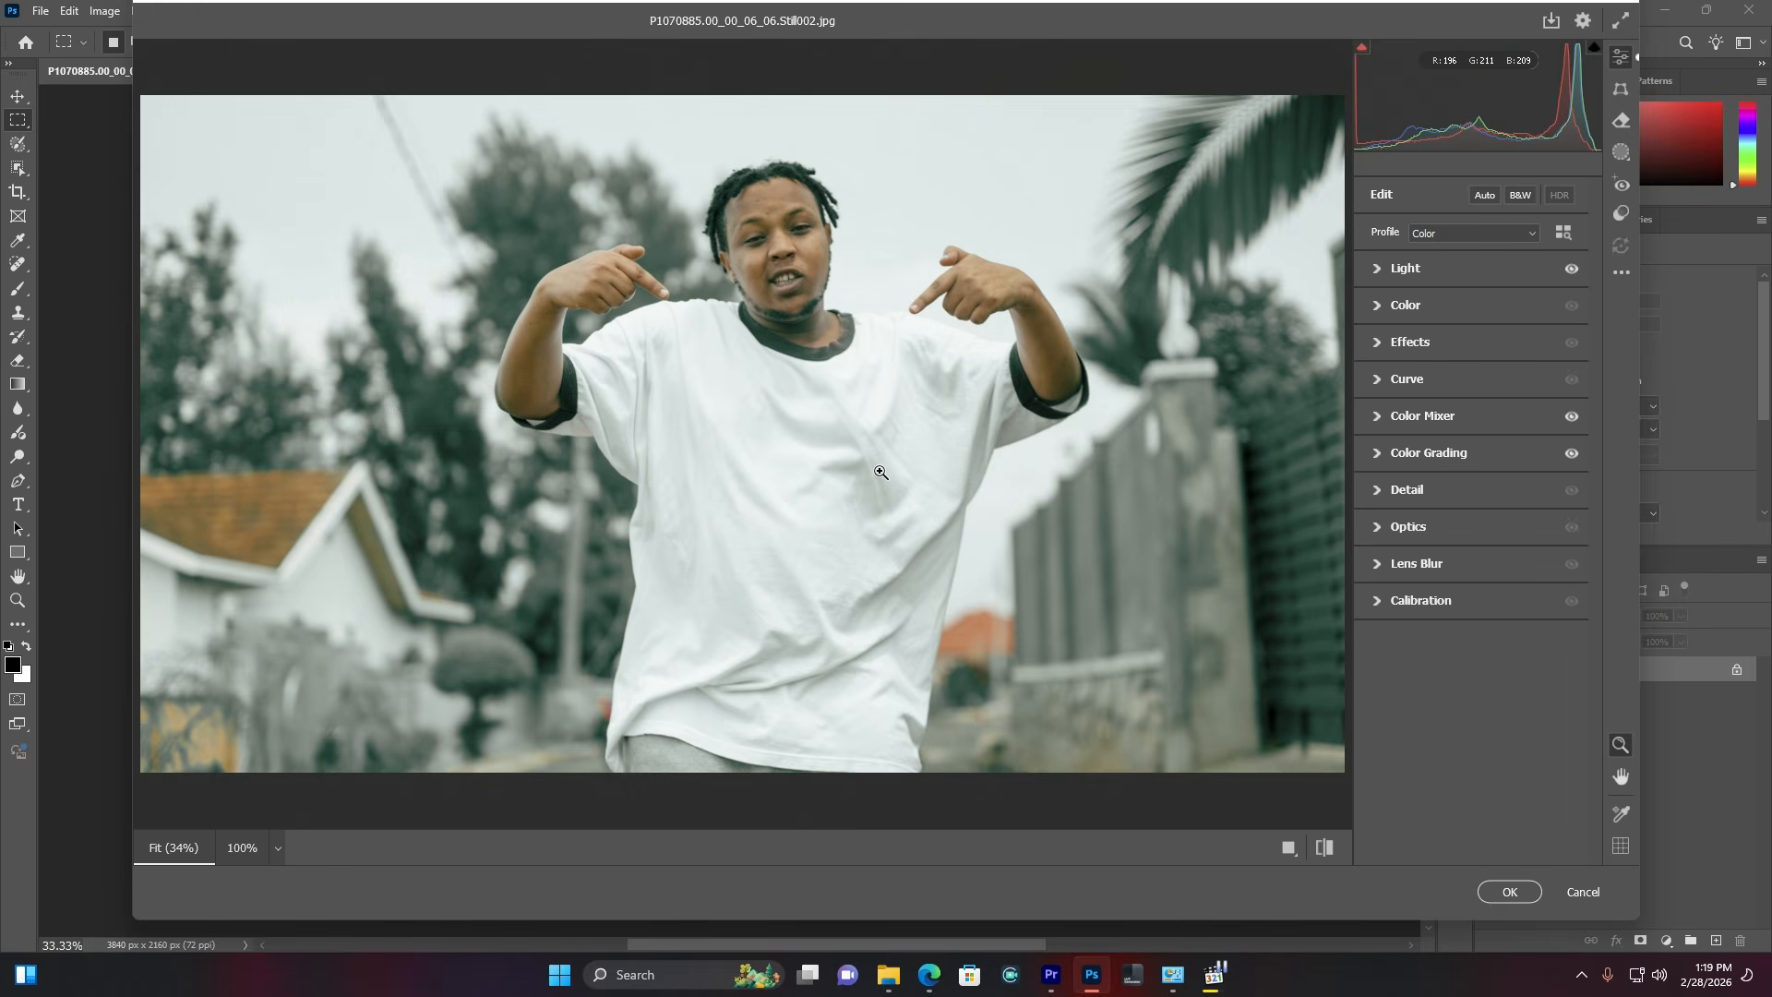
left_click(1512, 890)
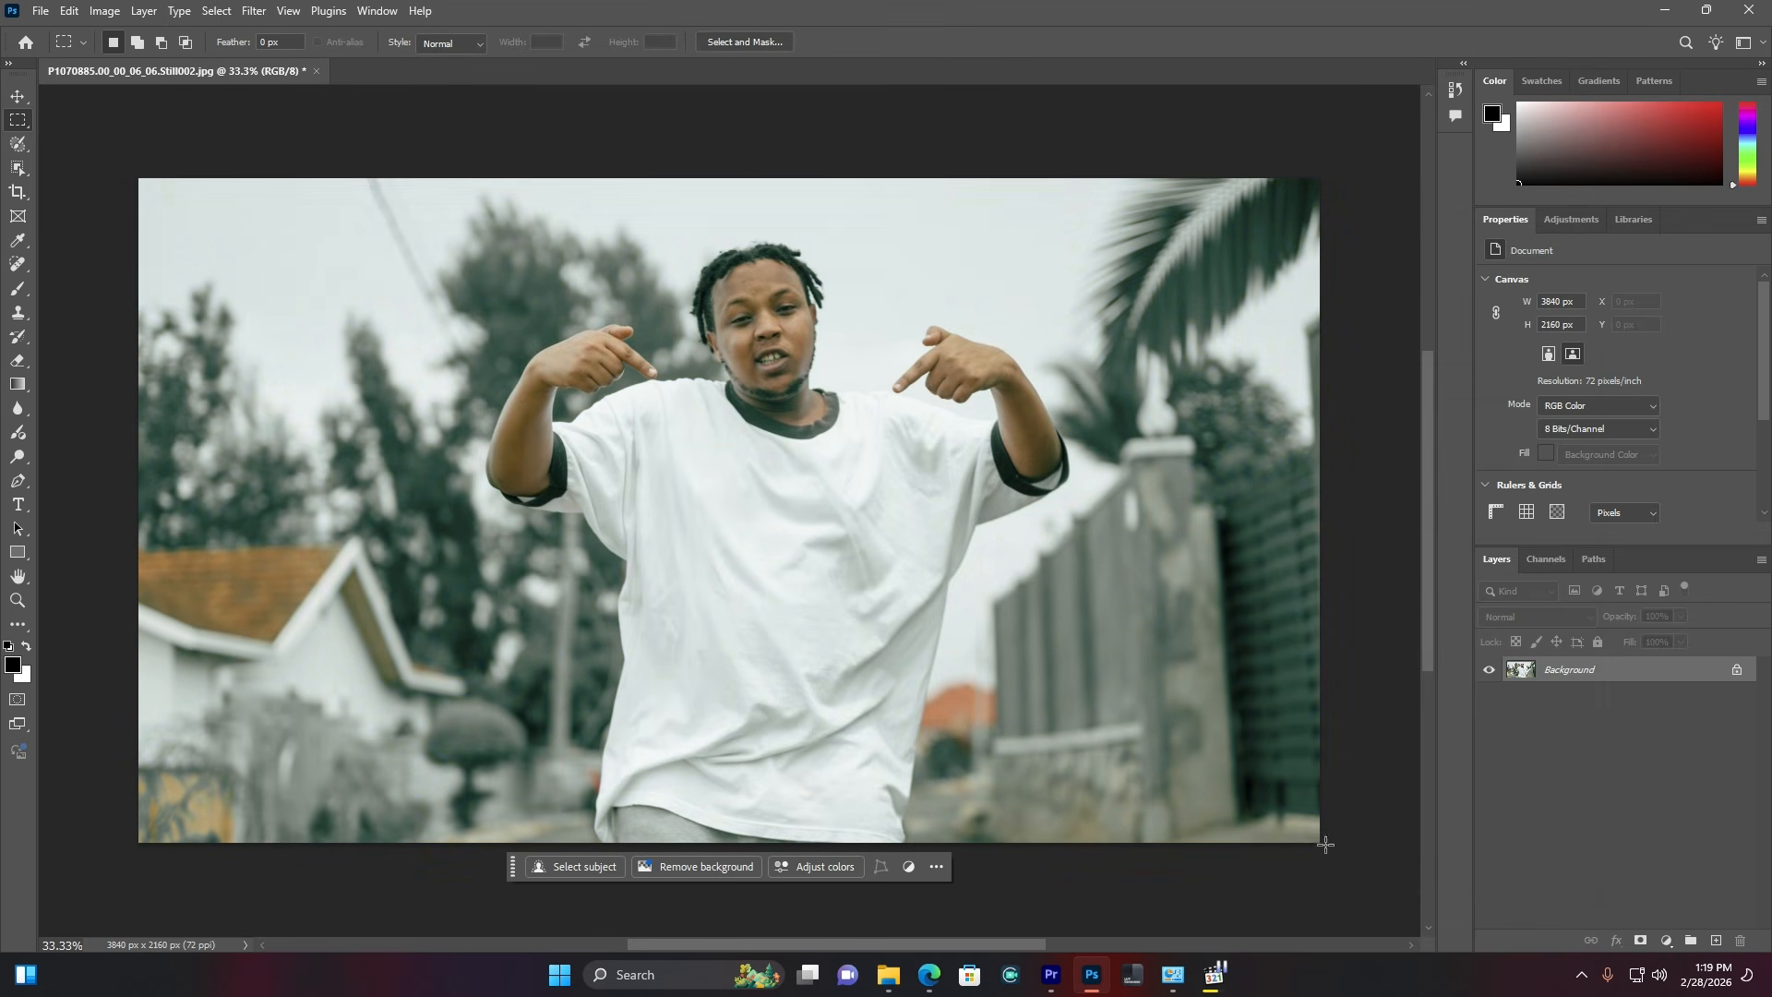
Step: Switch to IWLTBAP LUT Generator and generate a HALD image in the Pictures folder
left_click(1134, 985)
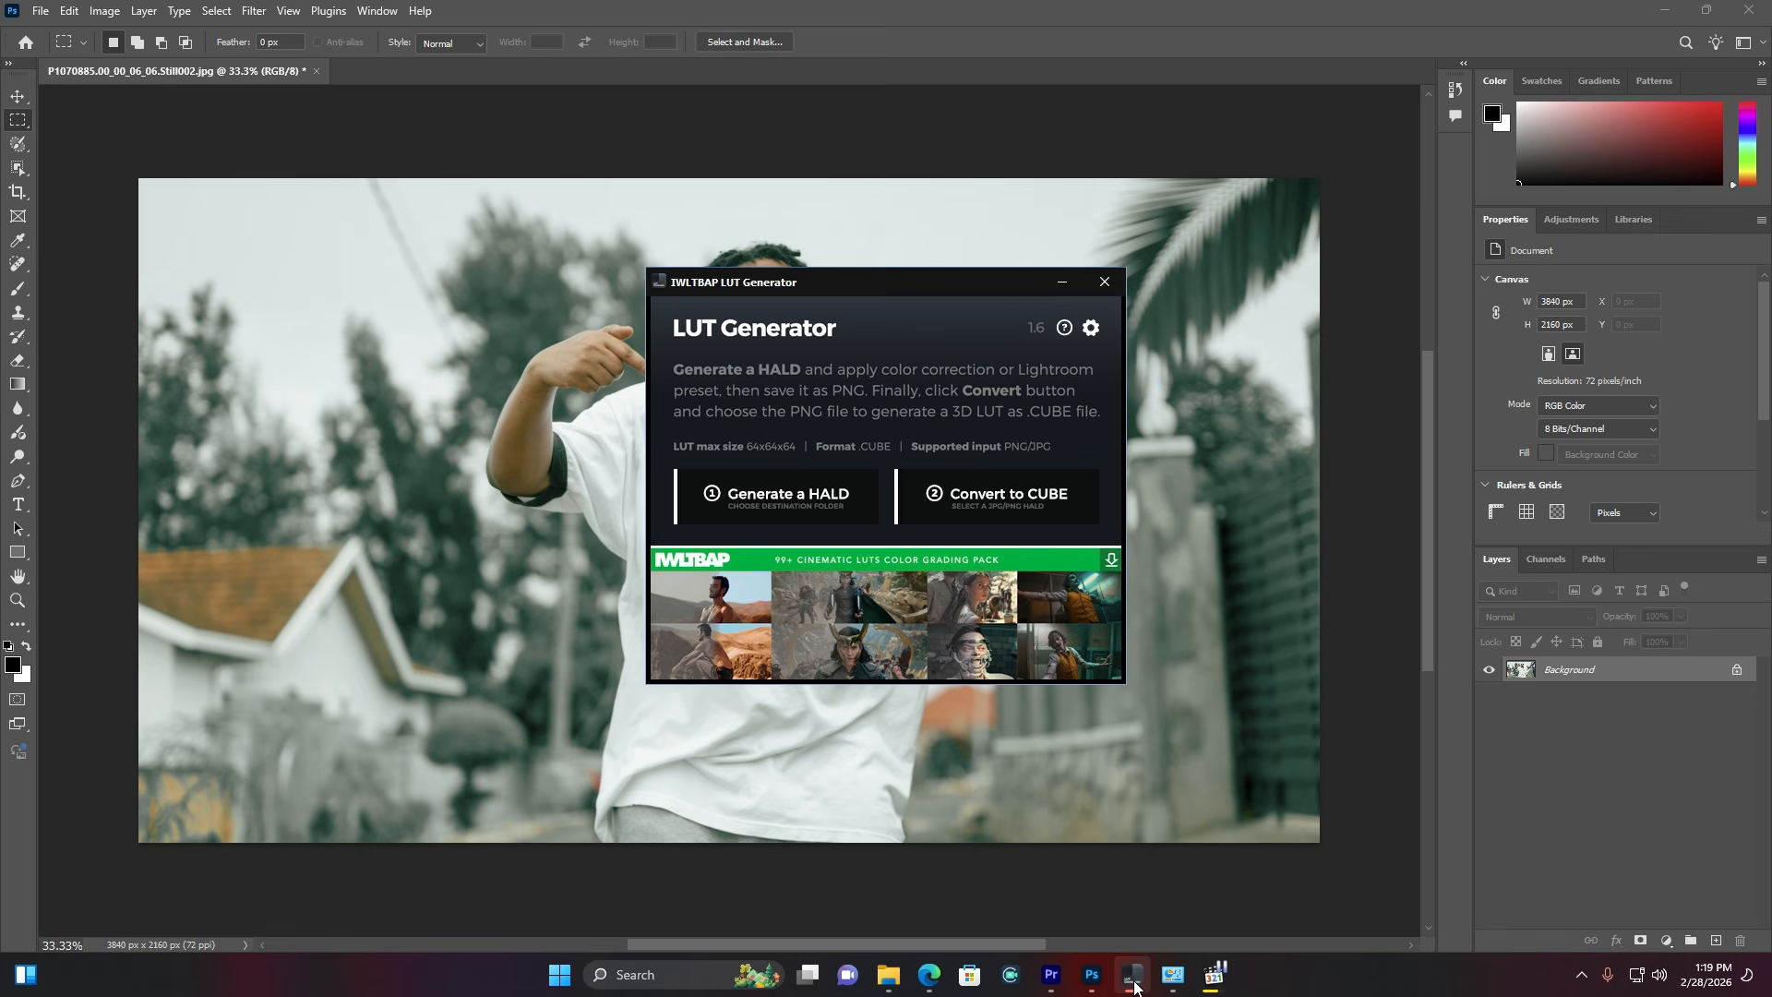
left_click(811, 498)
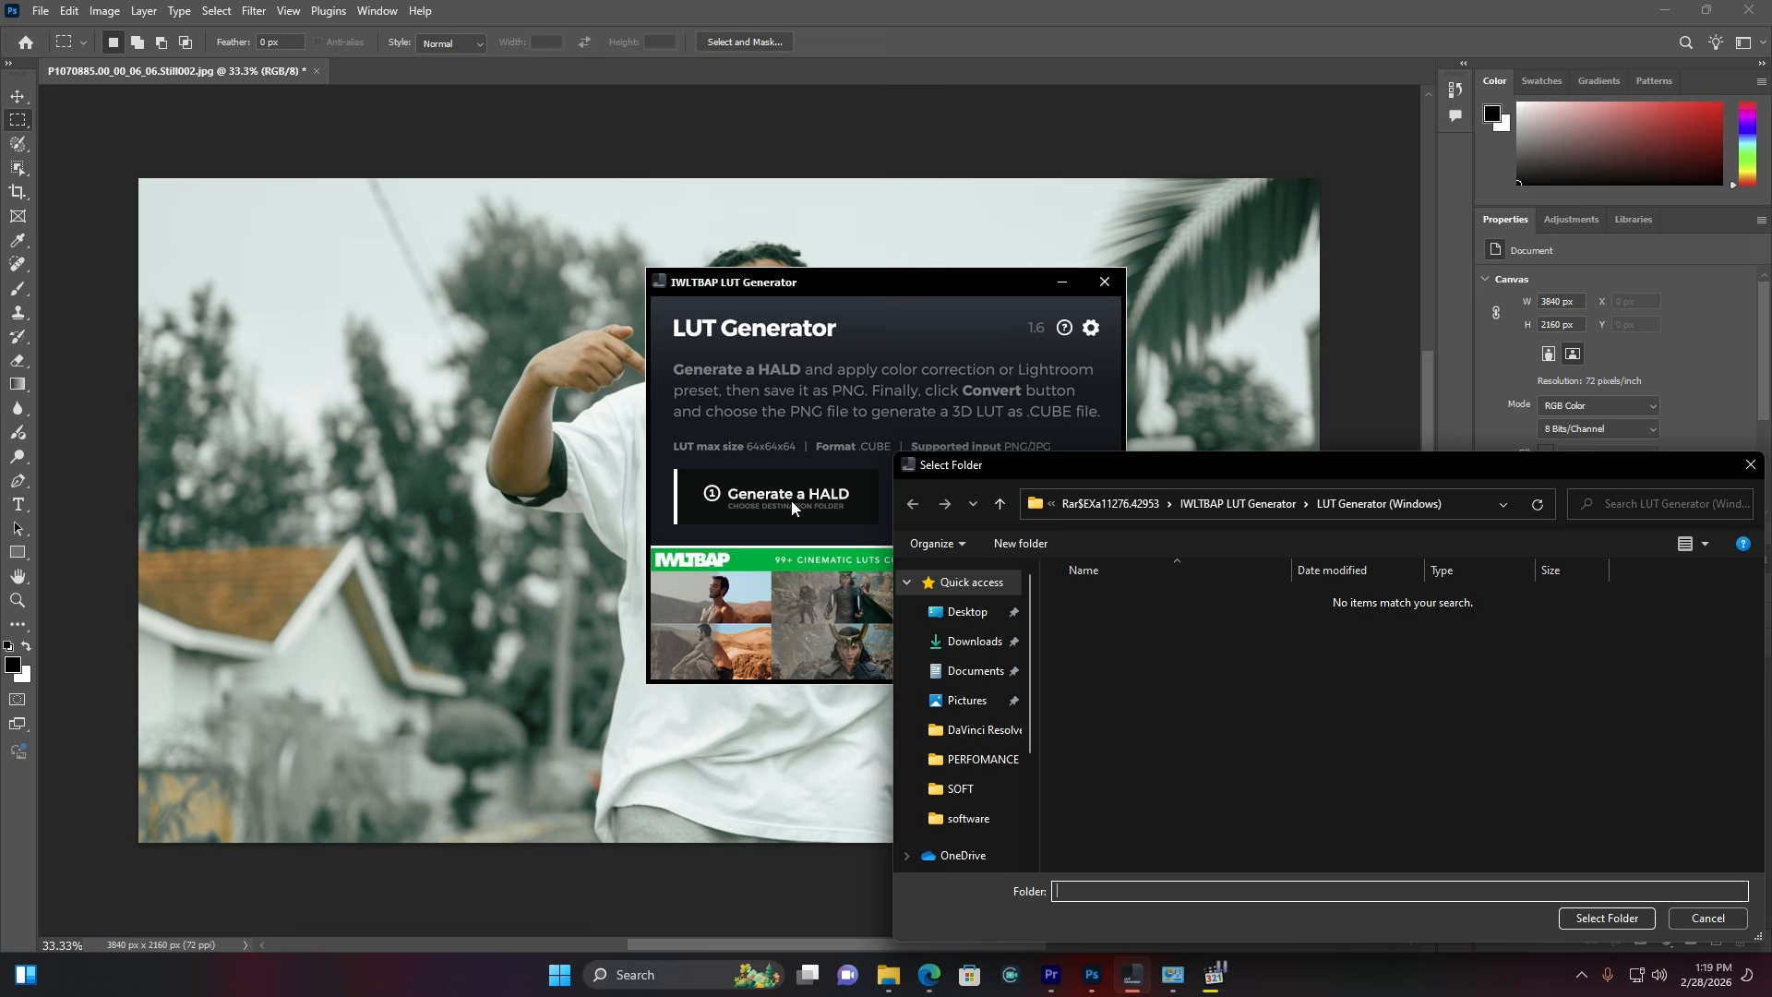
left_click(940, 714)
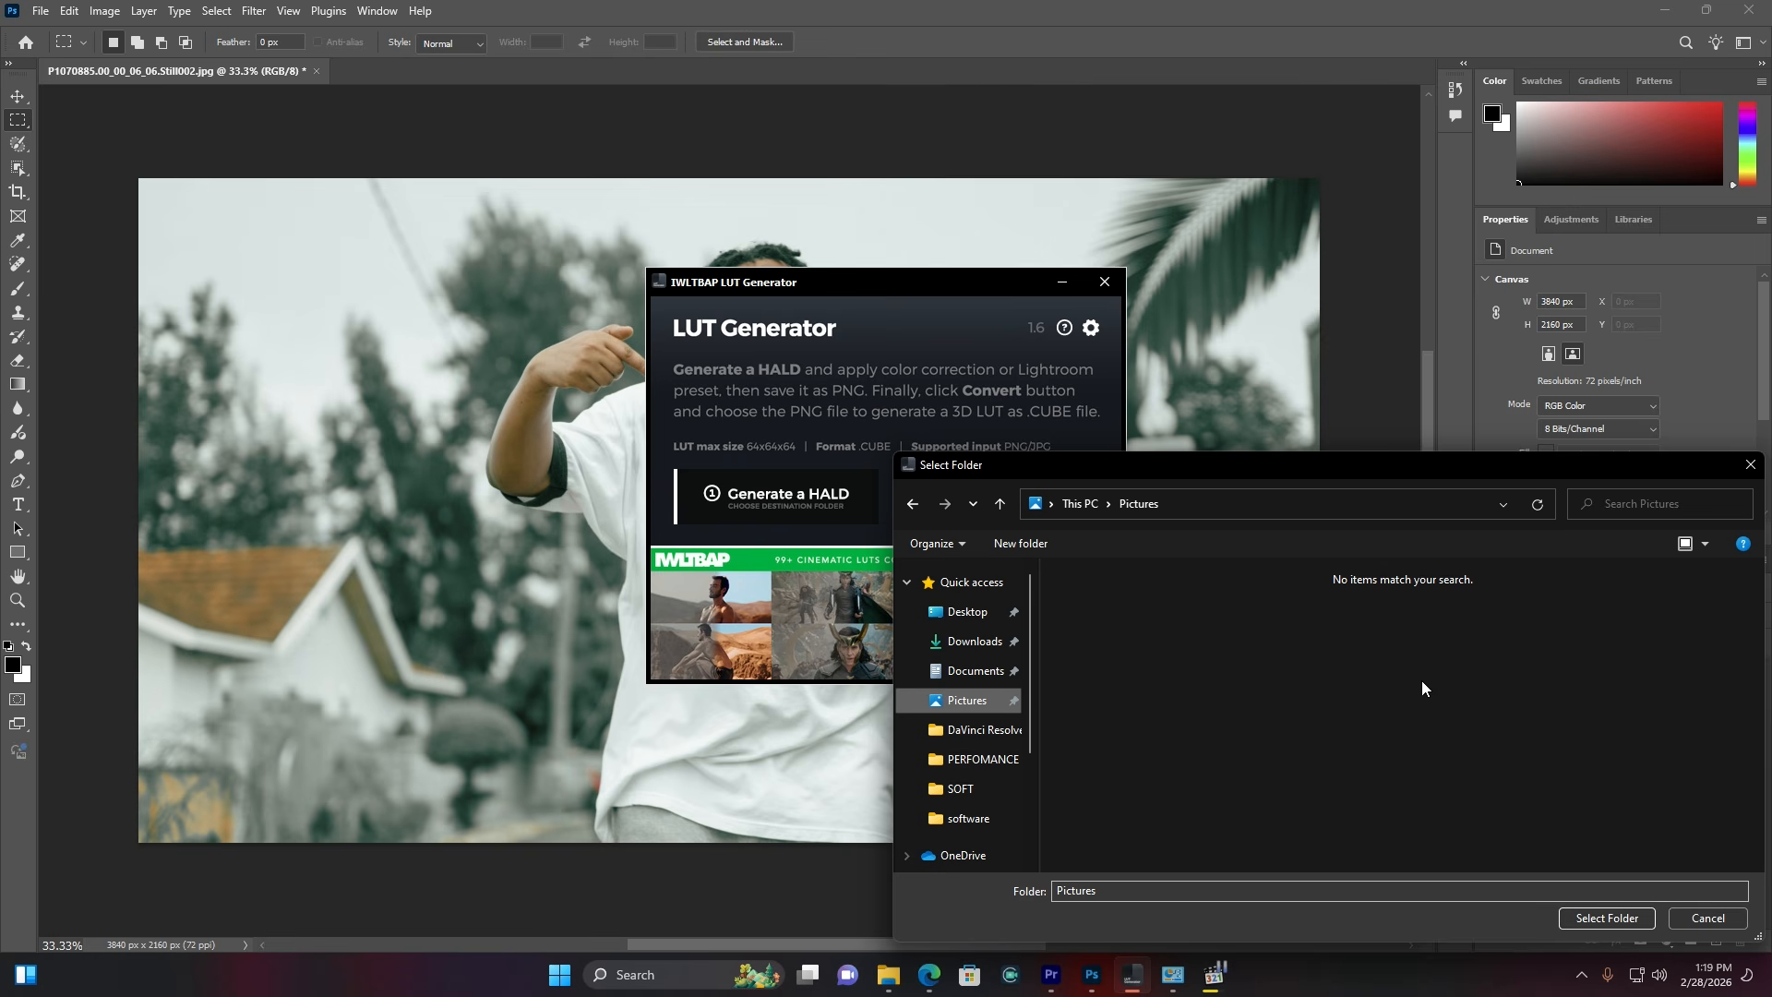
left_click(1604, 919)
left_click(999, 559)
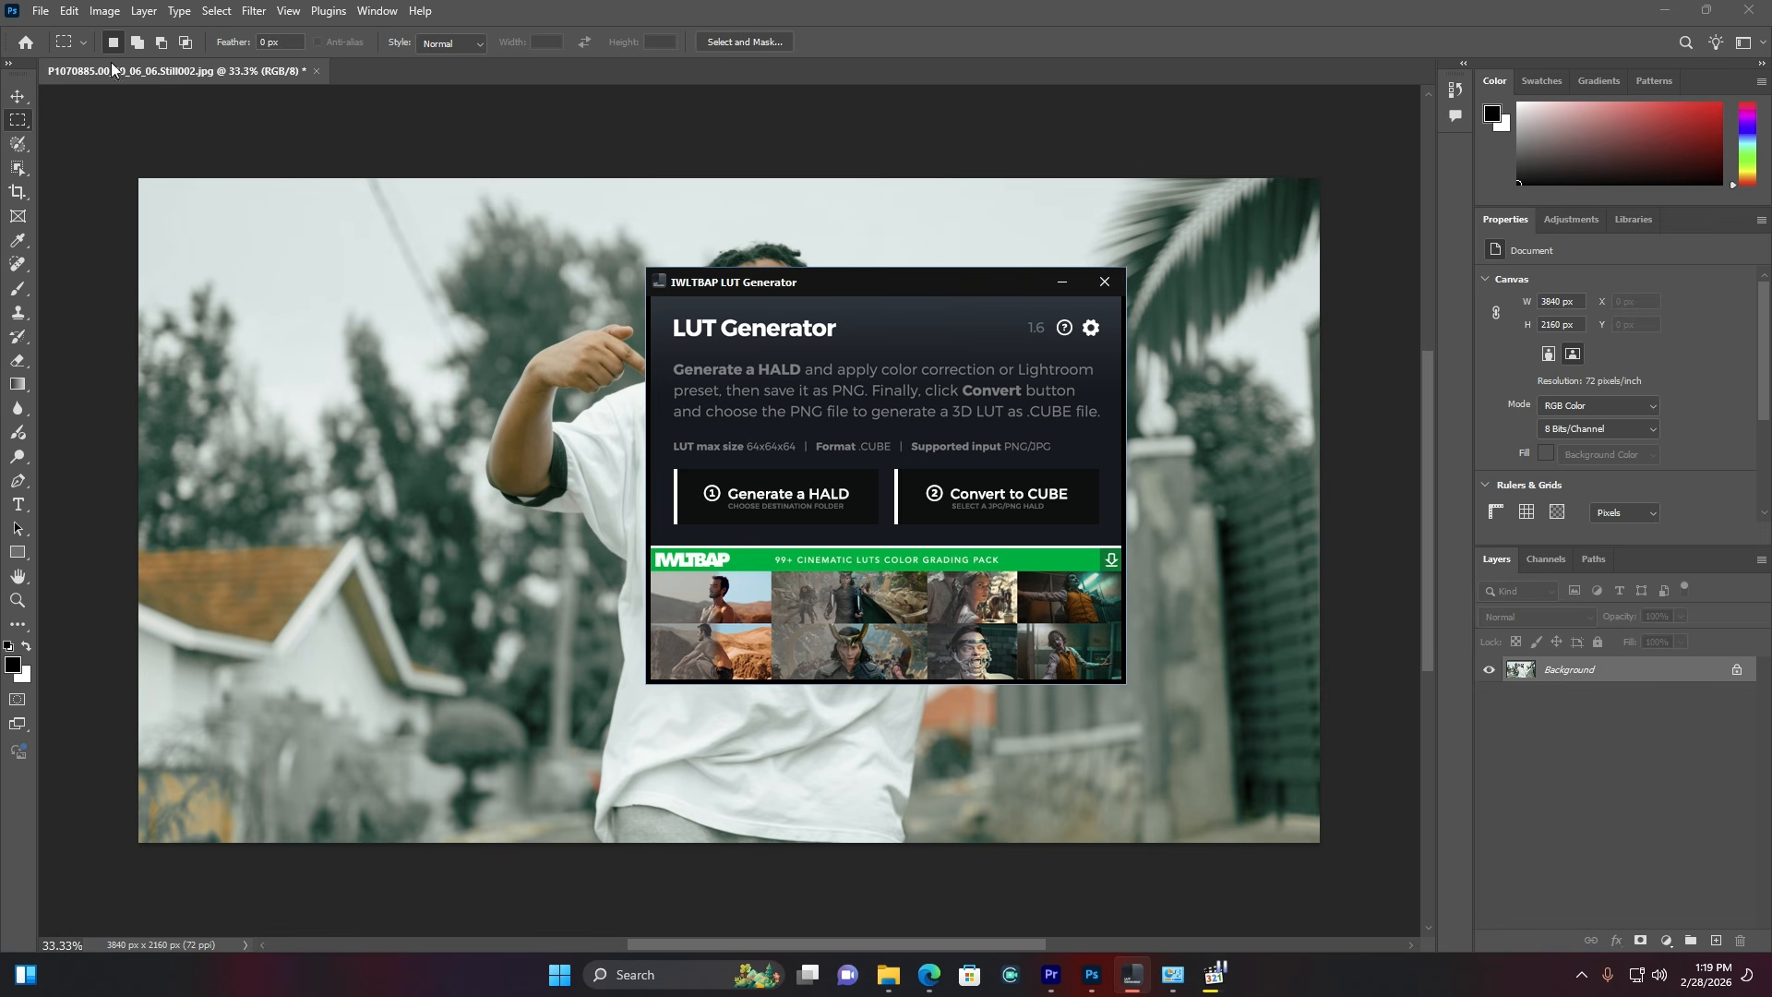
Step: Open the Neutral-512 HALD image from the Pictures folder in Photoshop
left_click(41, 11)
mouse_move(59, 13)
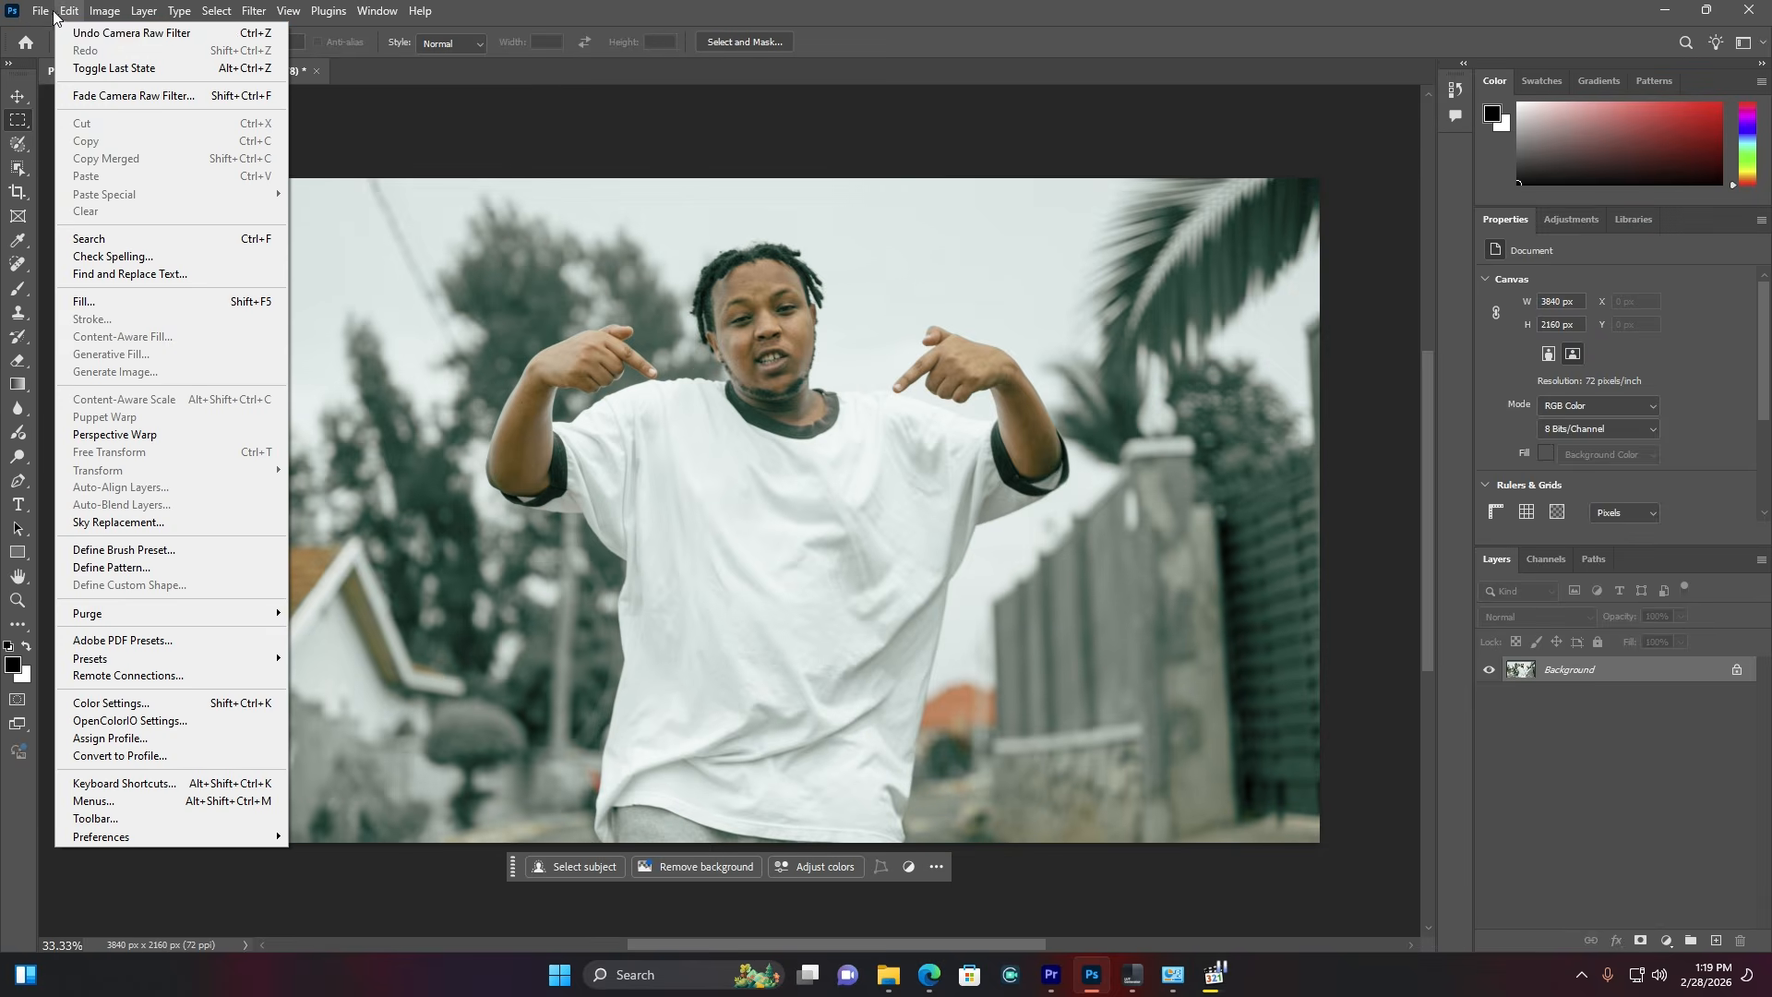
left_click(46, 48)
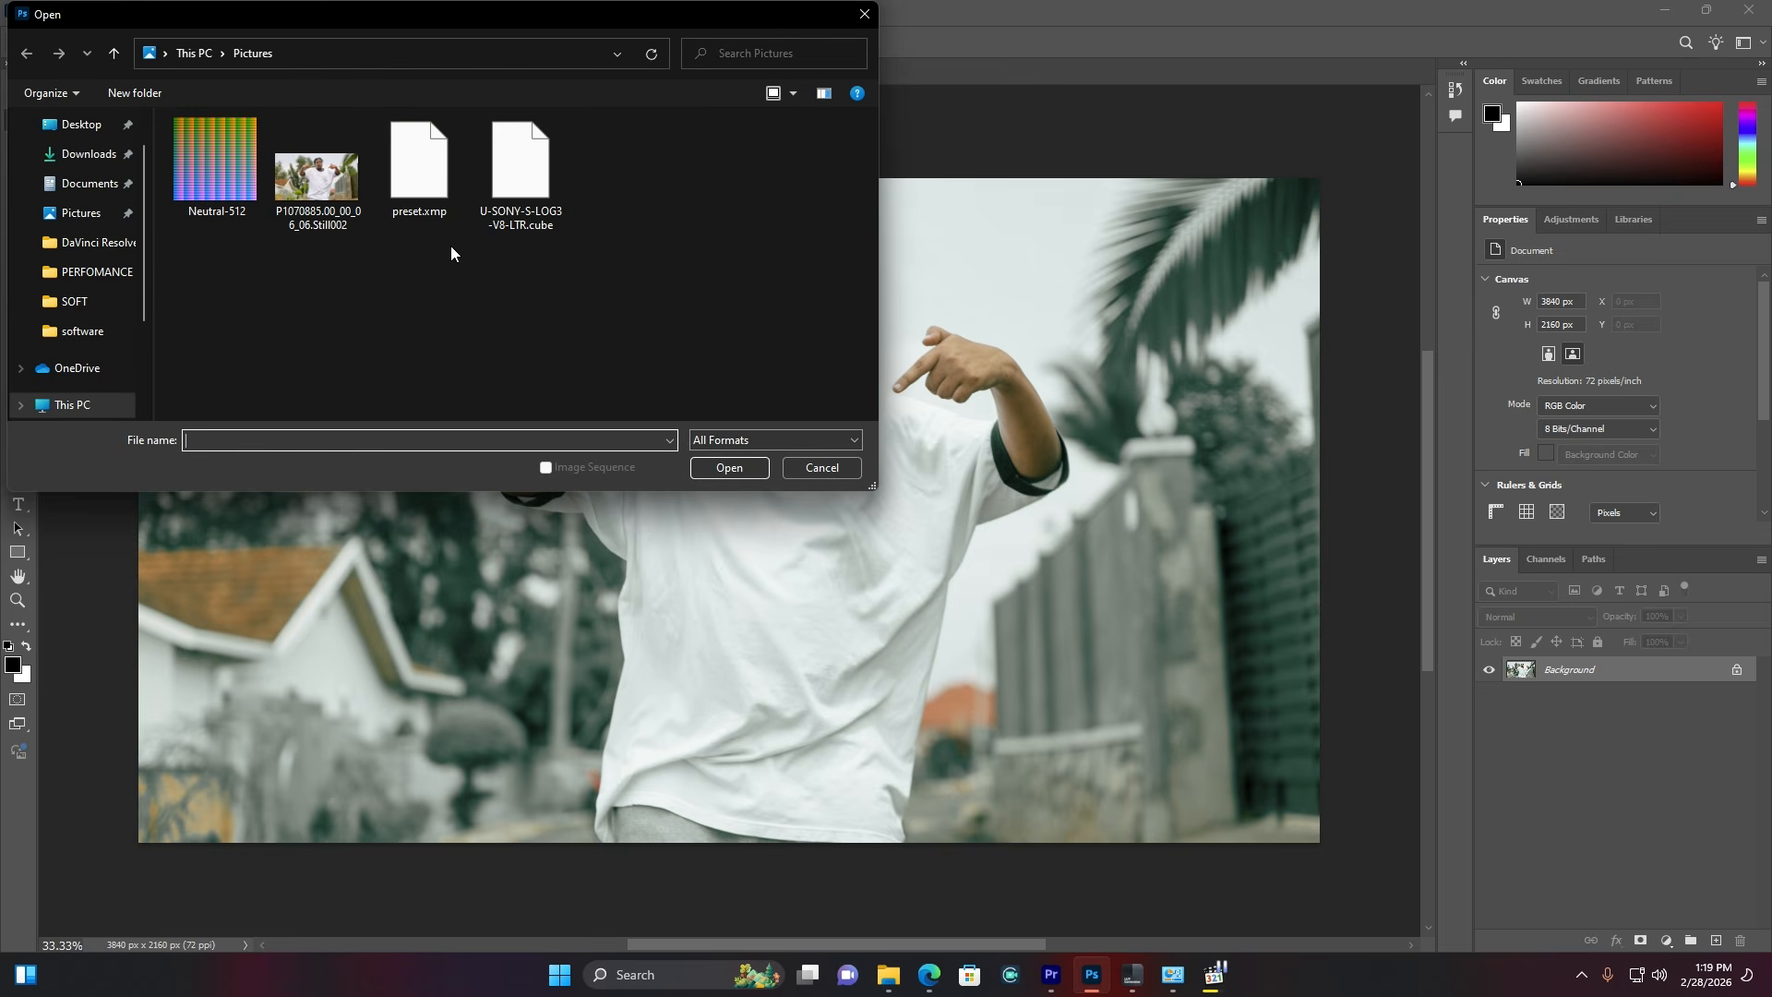
double_click(231, 169)
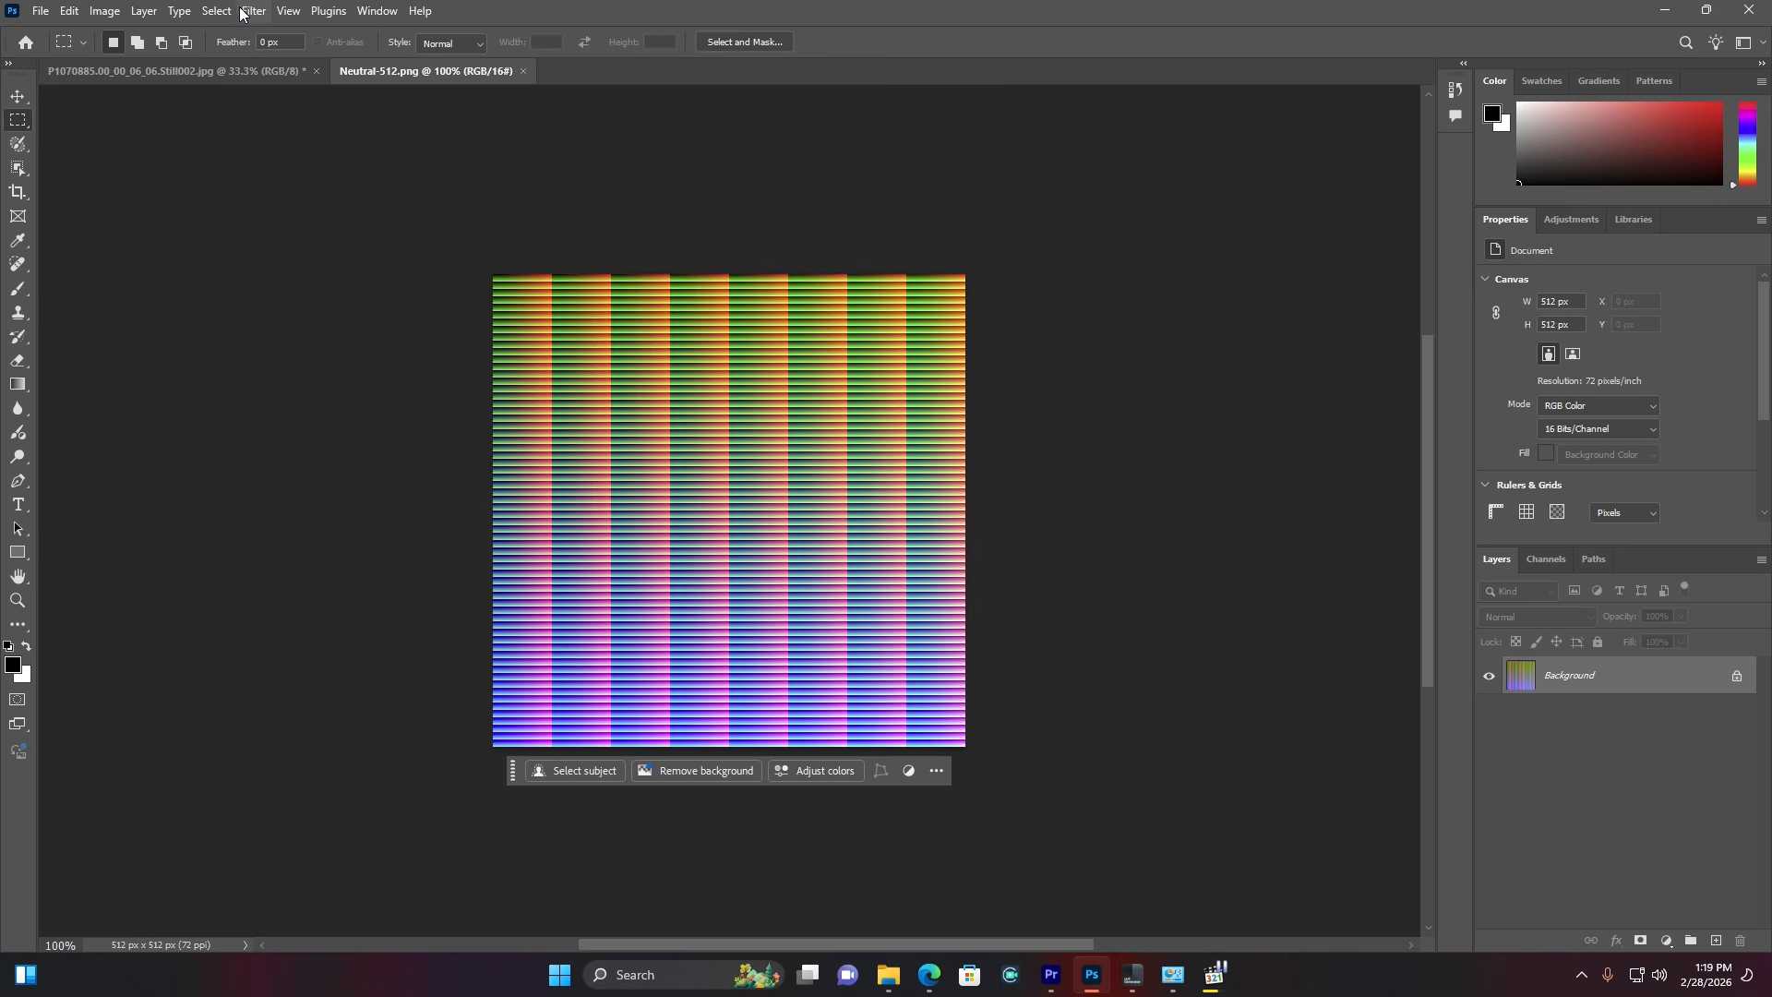
Step: Apply the Camera Raw Filter to the HALD image with the settings loaded from preset.xmp in Pictures
left_click(247, 12)
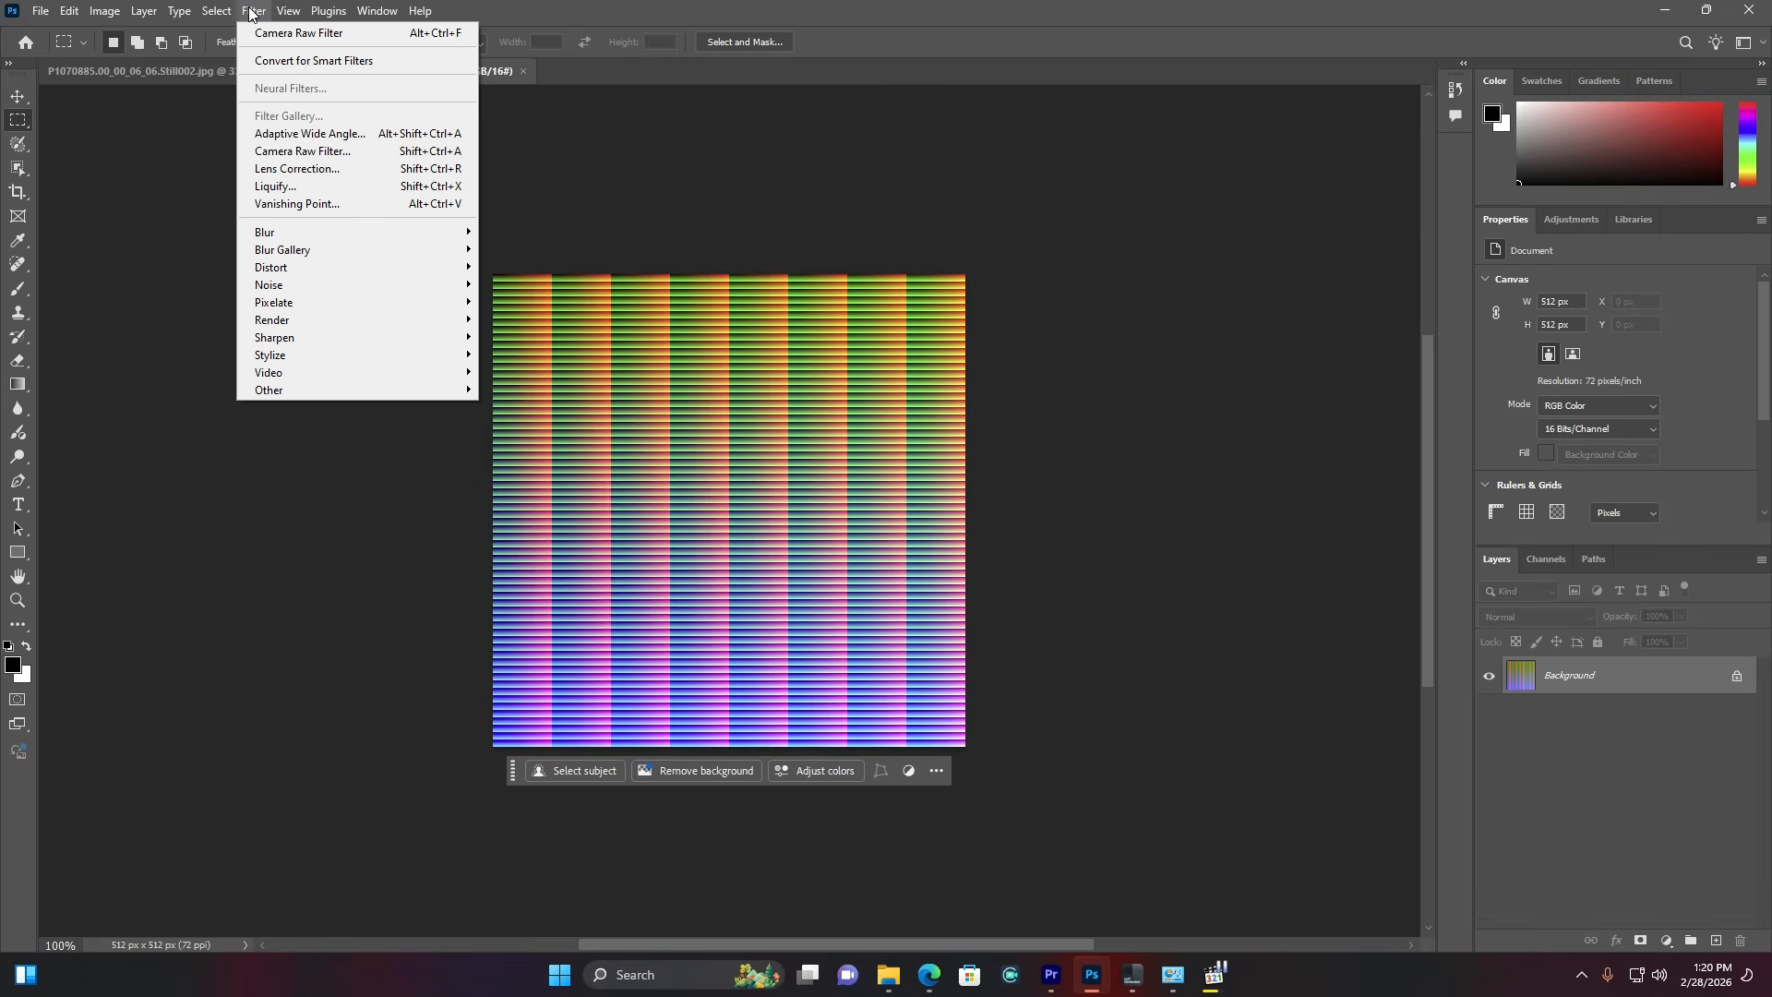
left_click(368, 146)
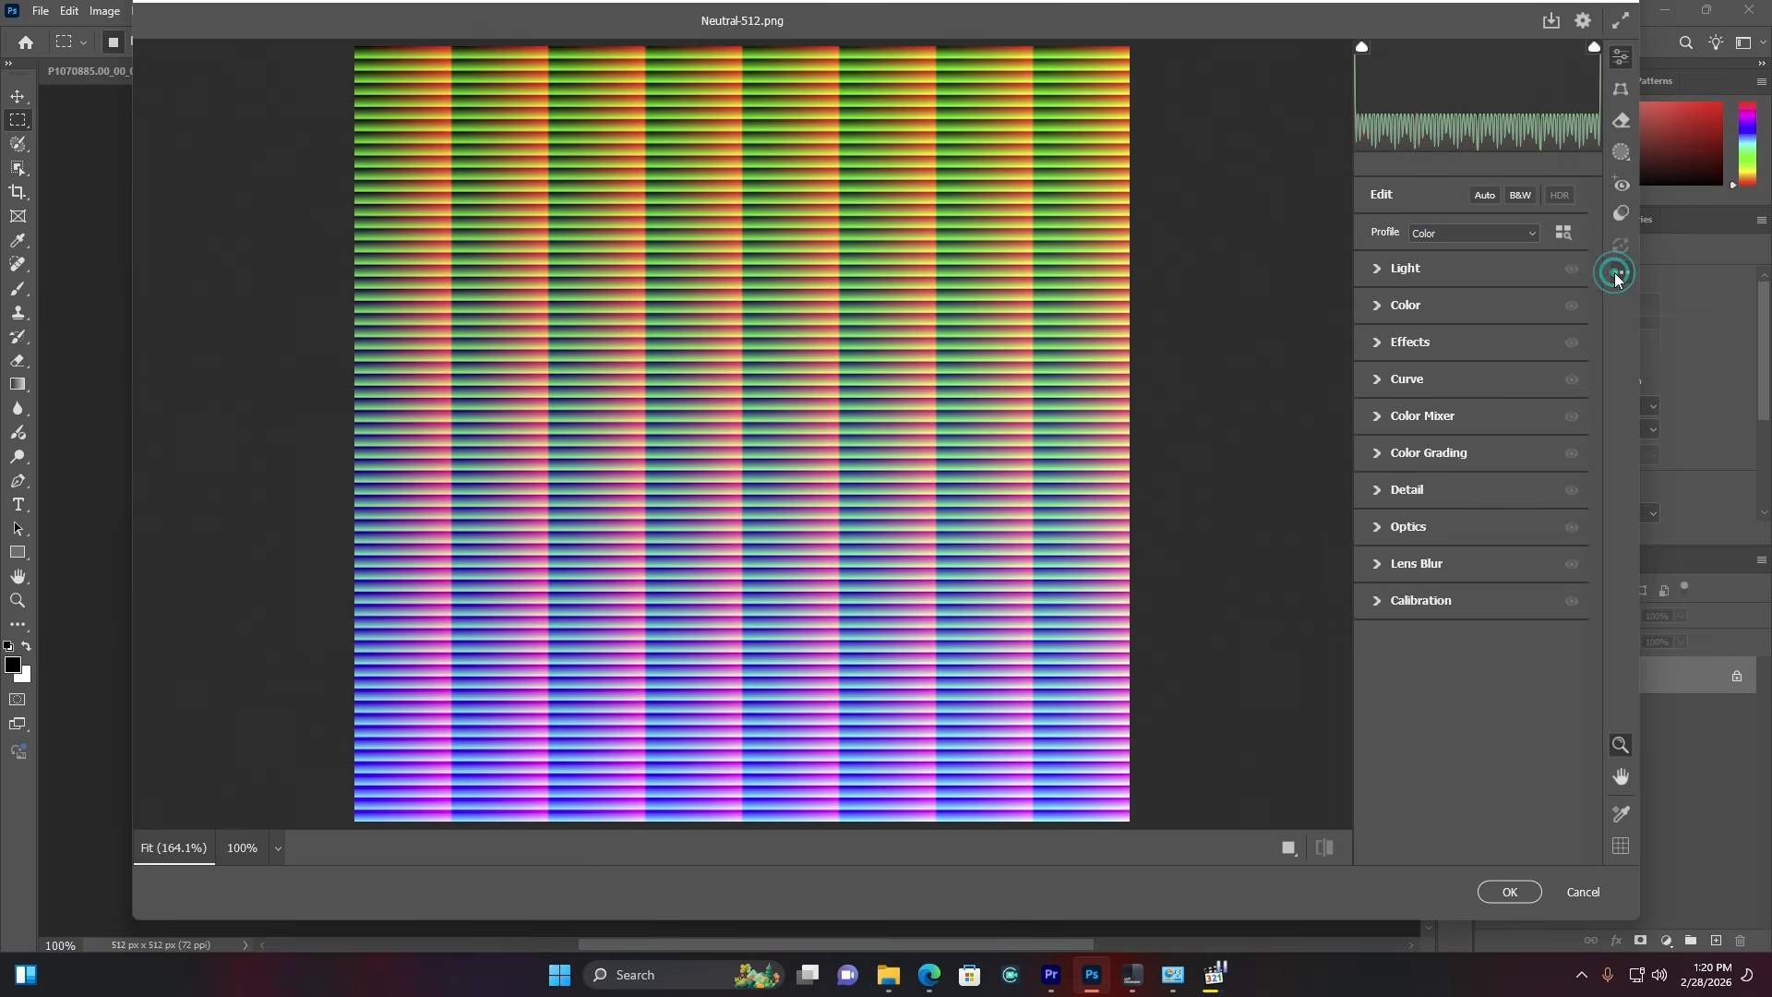
left_click(1621, 275)
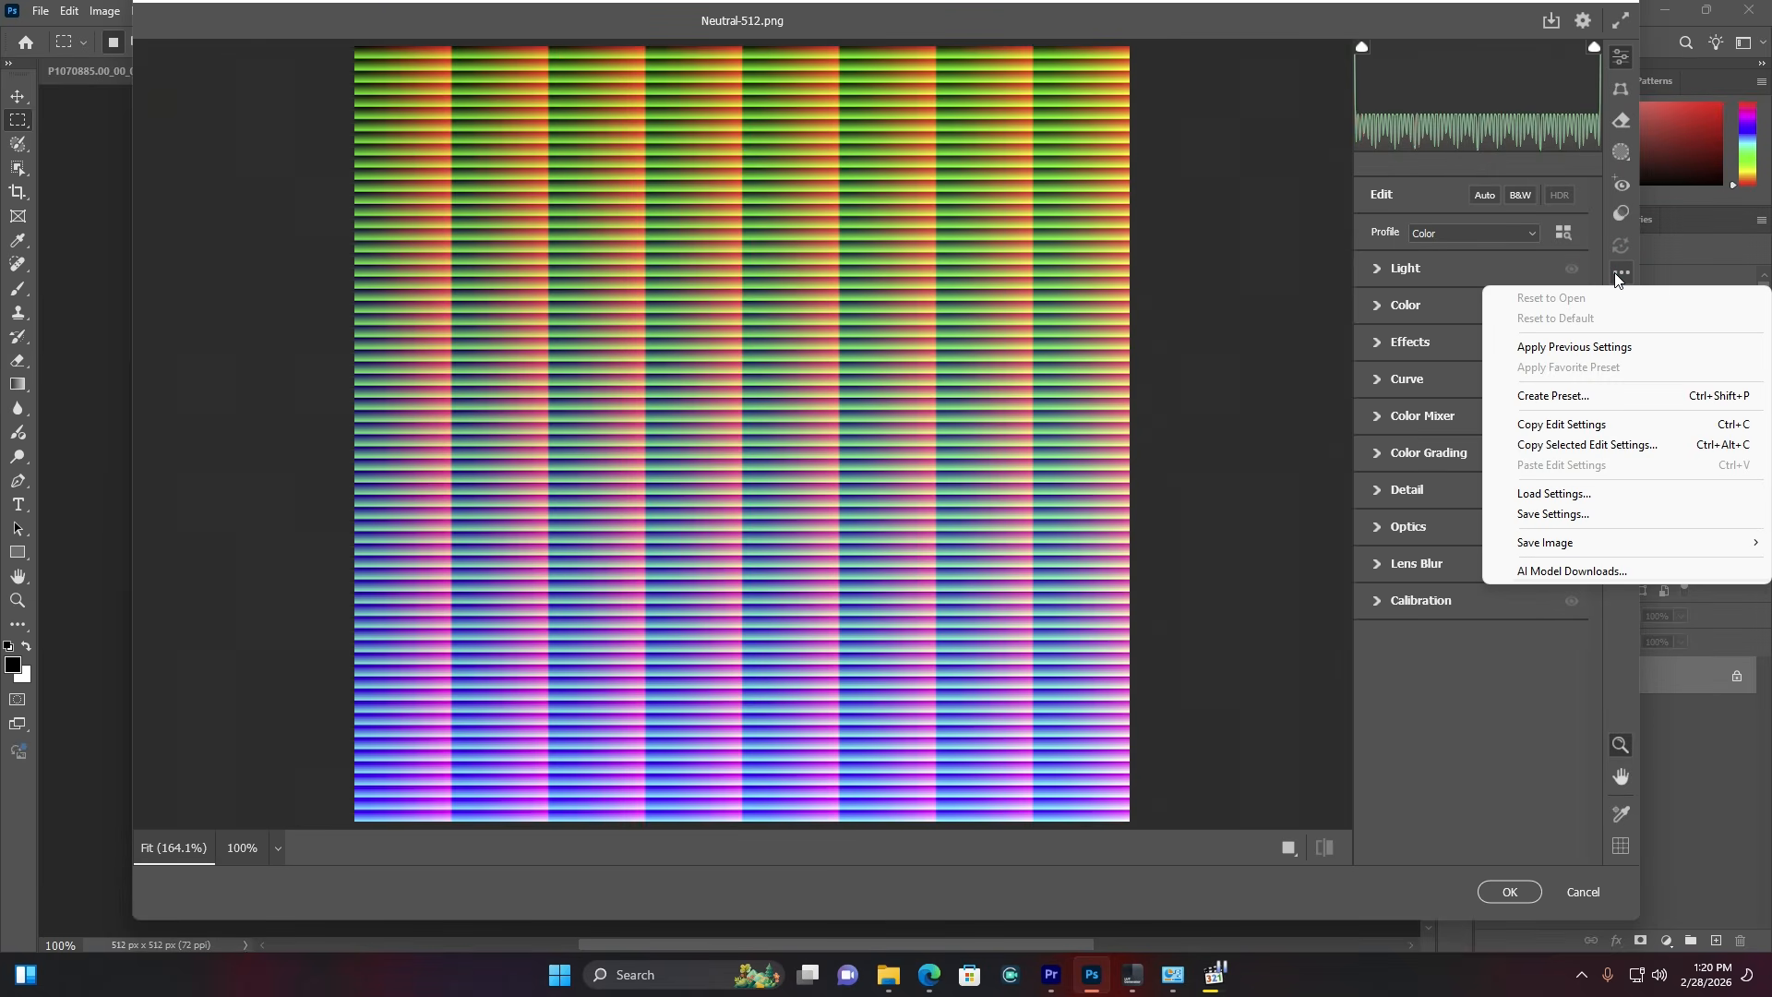
left_click(1551, 496)
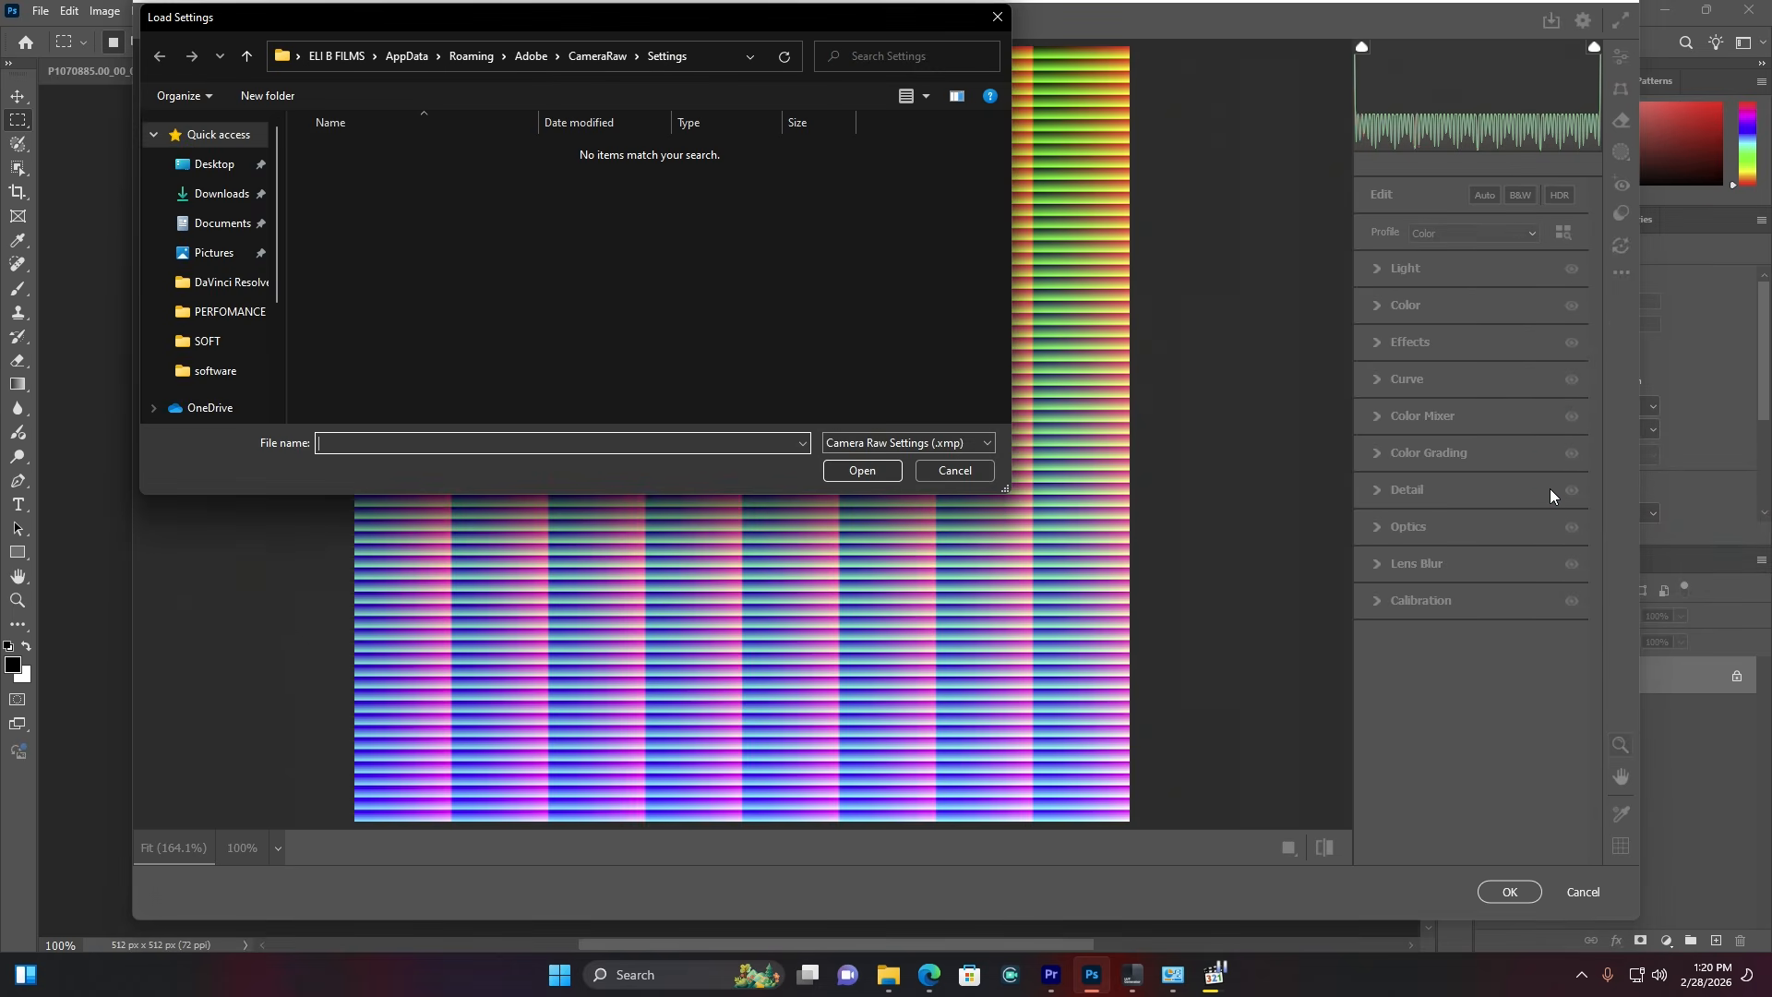
left_click(216, 252)
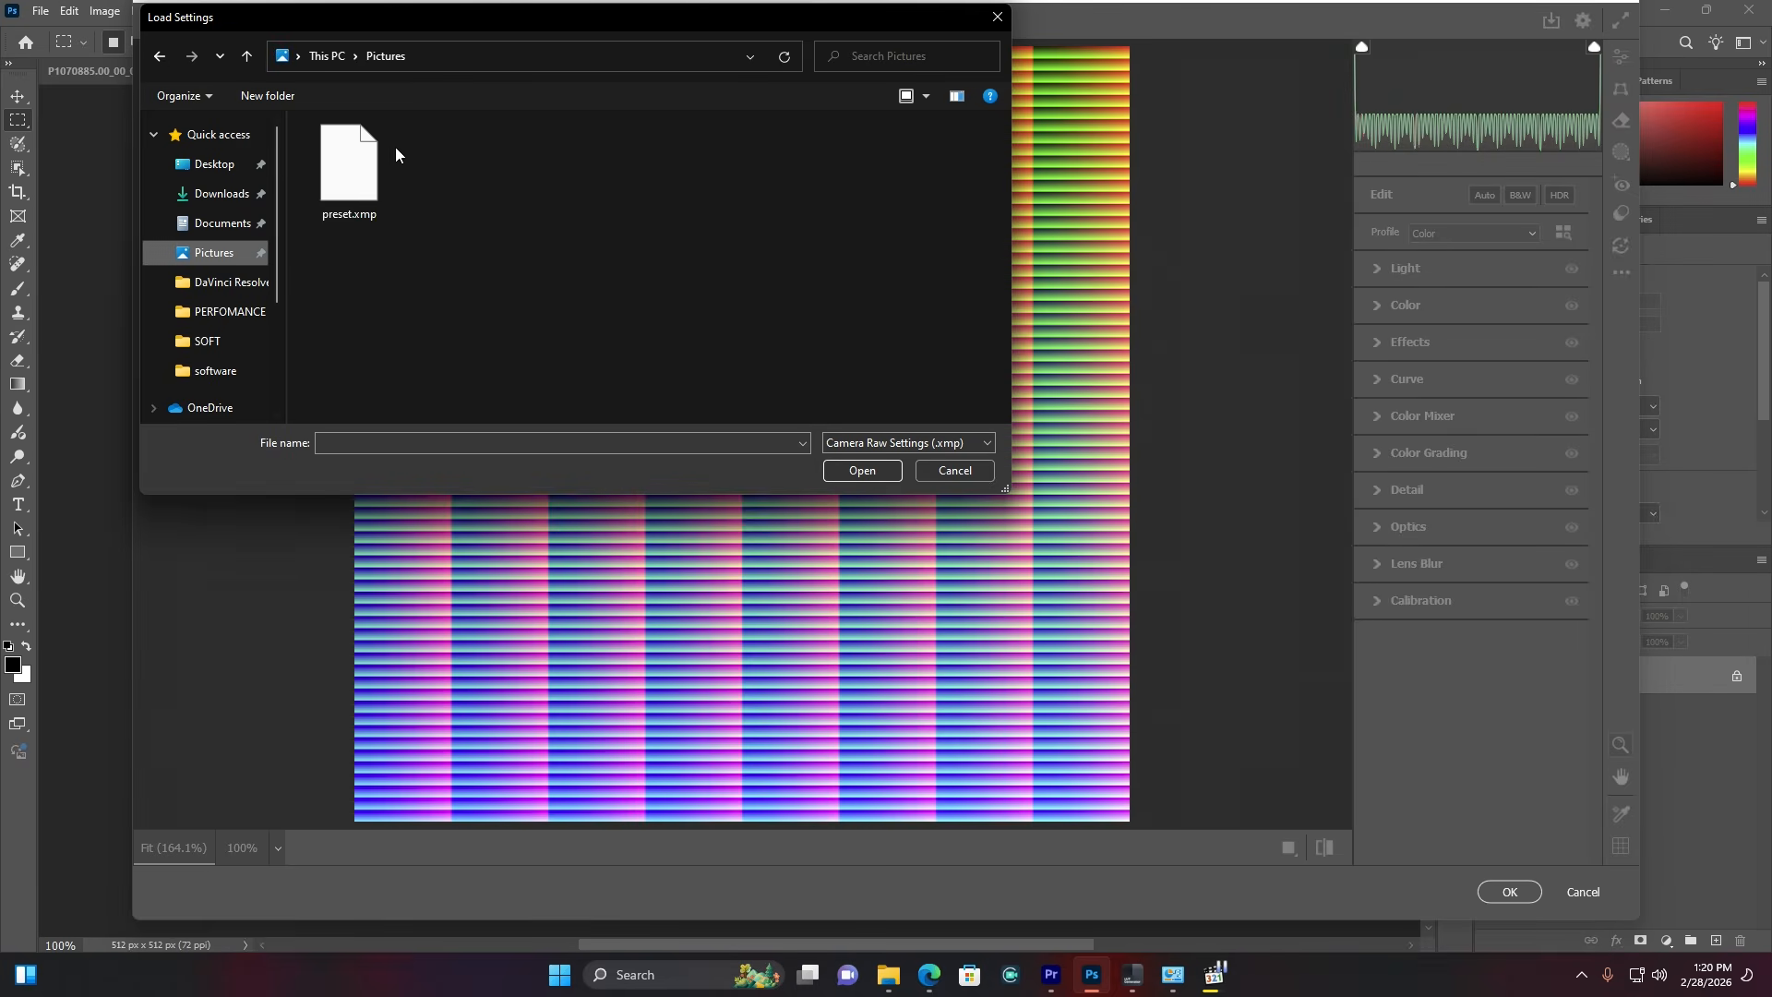
double_click(352, 191)
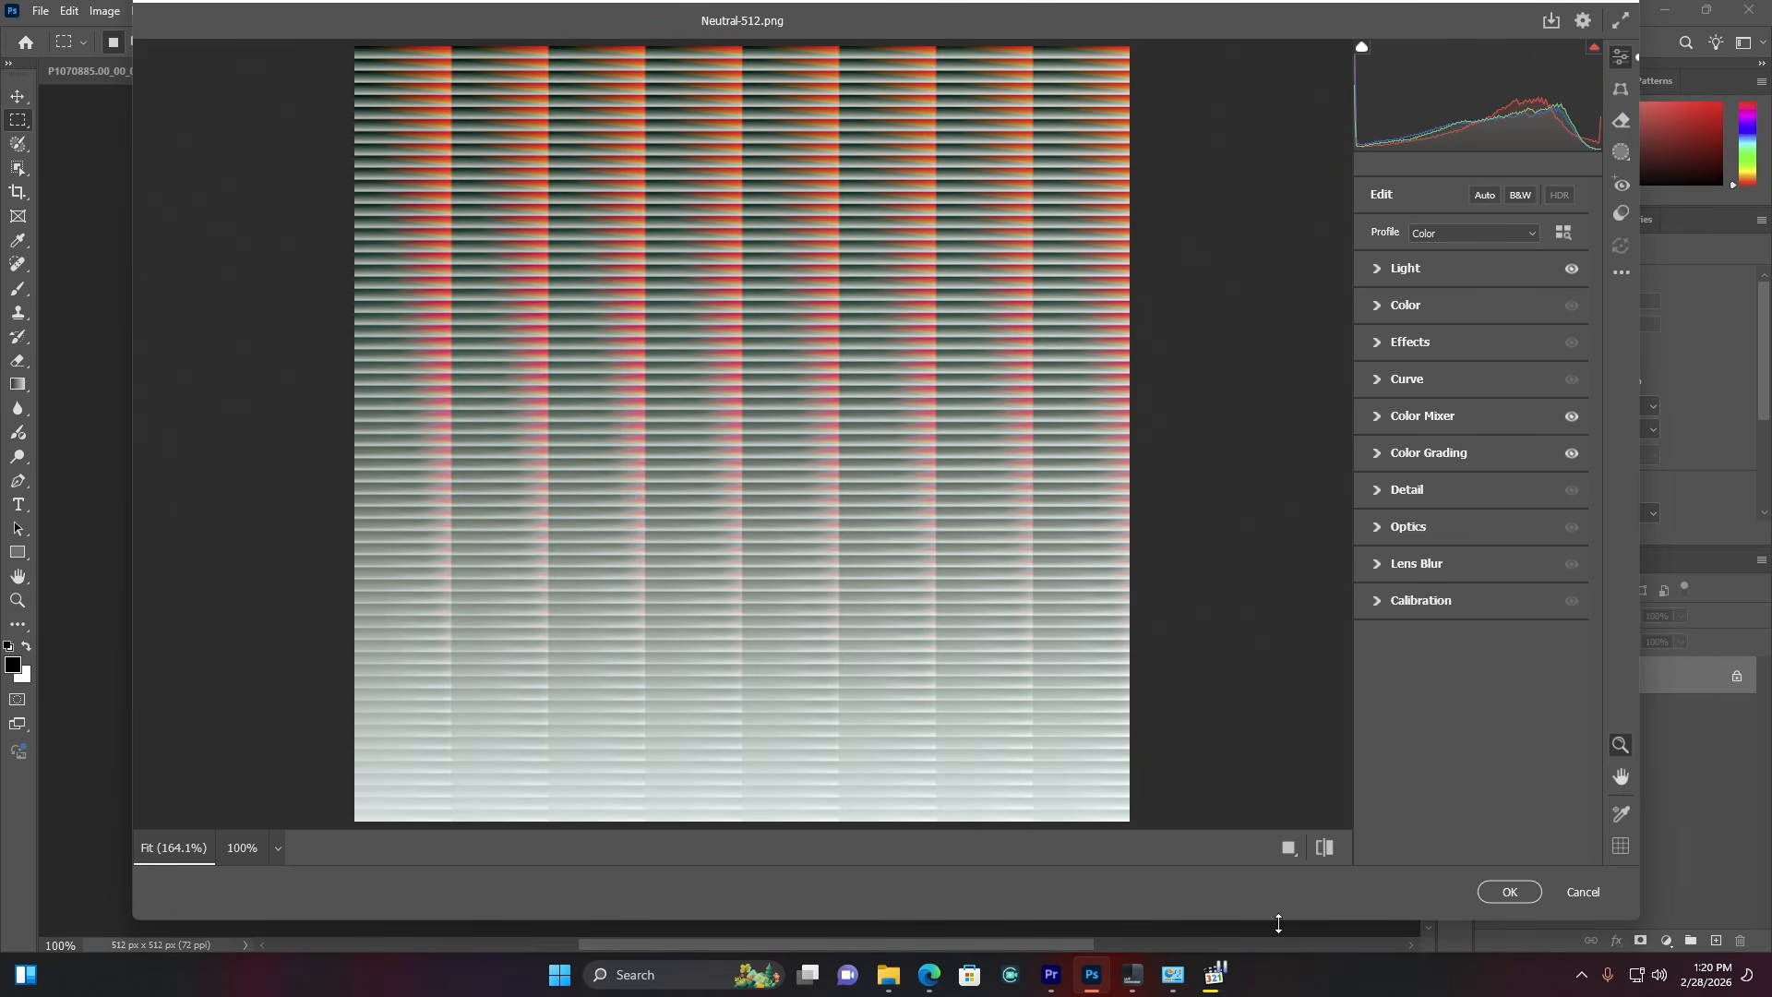
left_click(1508, 891)
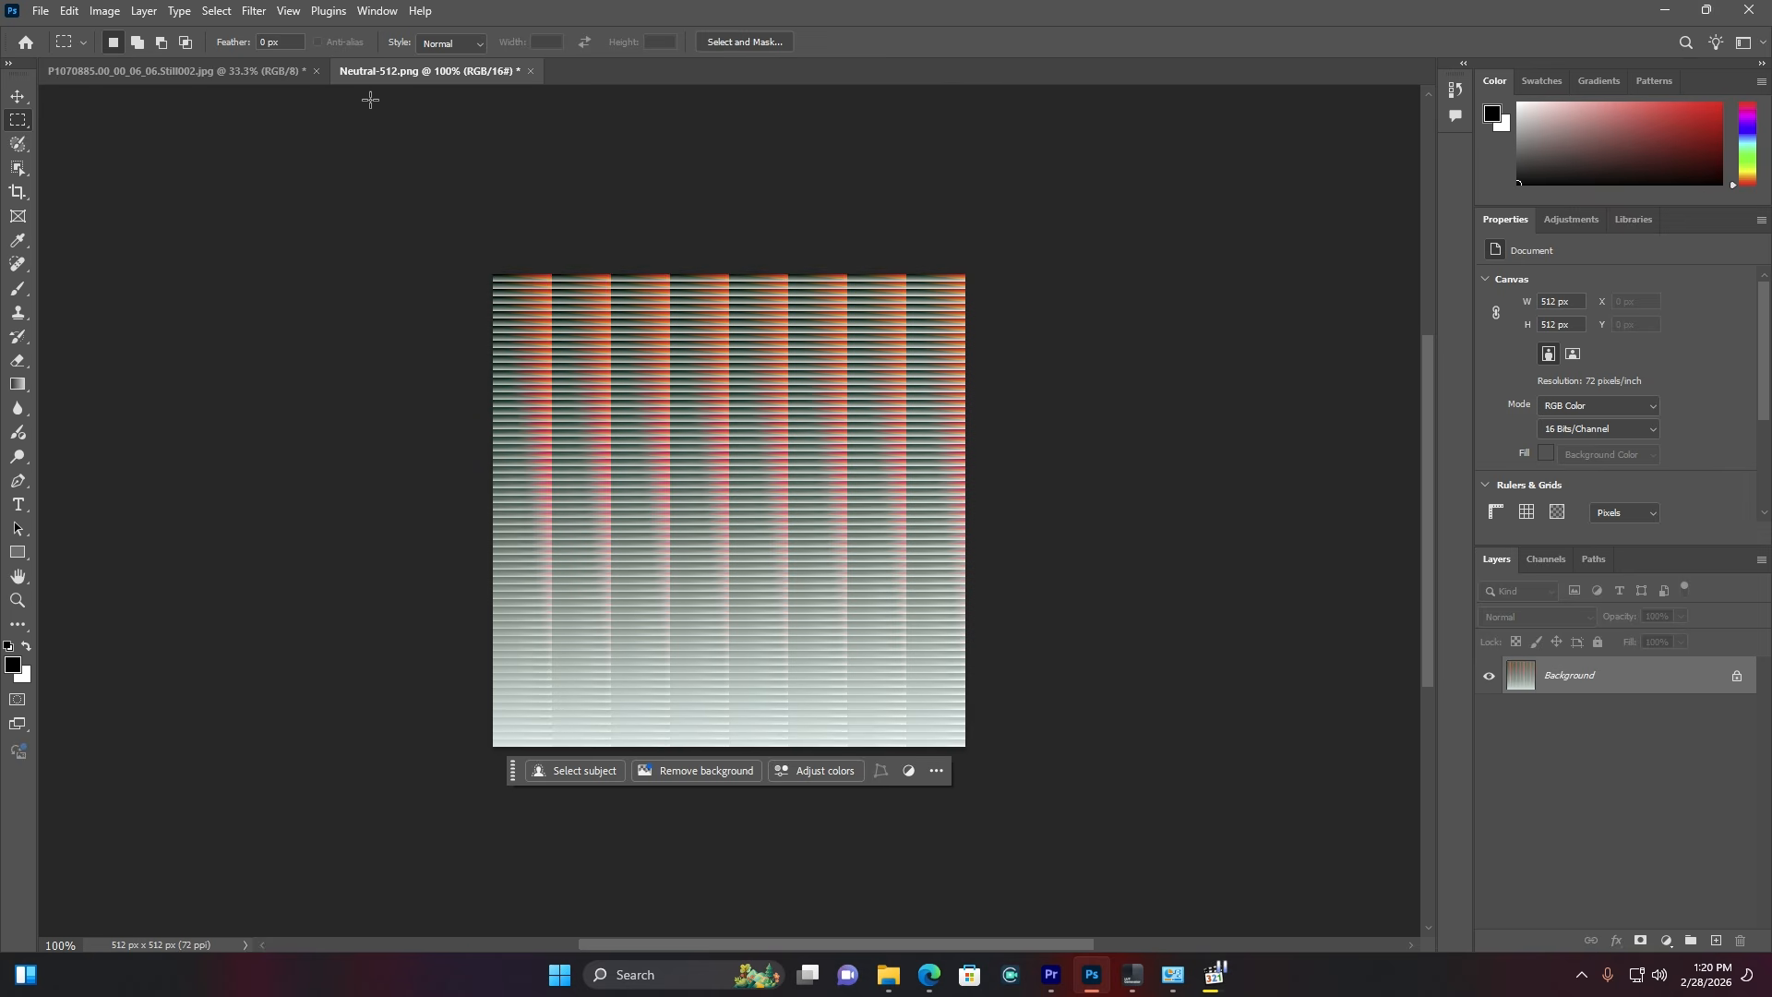
Step: Save a copy of the graded HALD image in PNG format under the name "png" in Pictures
left_click(41, 11)
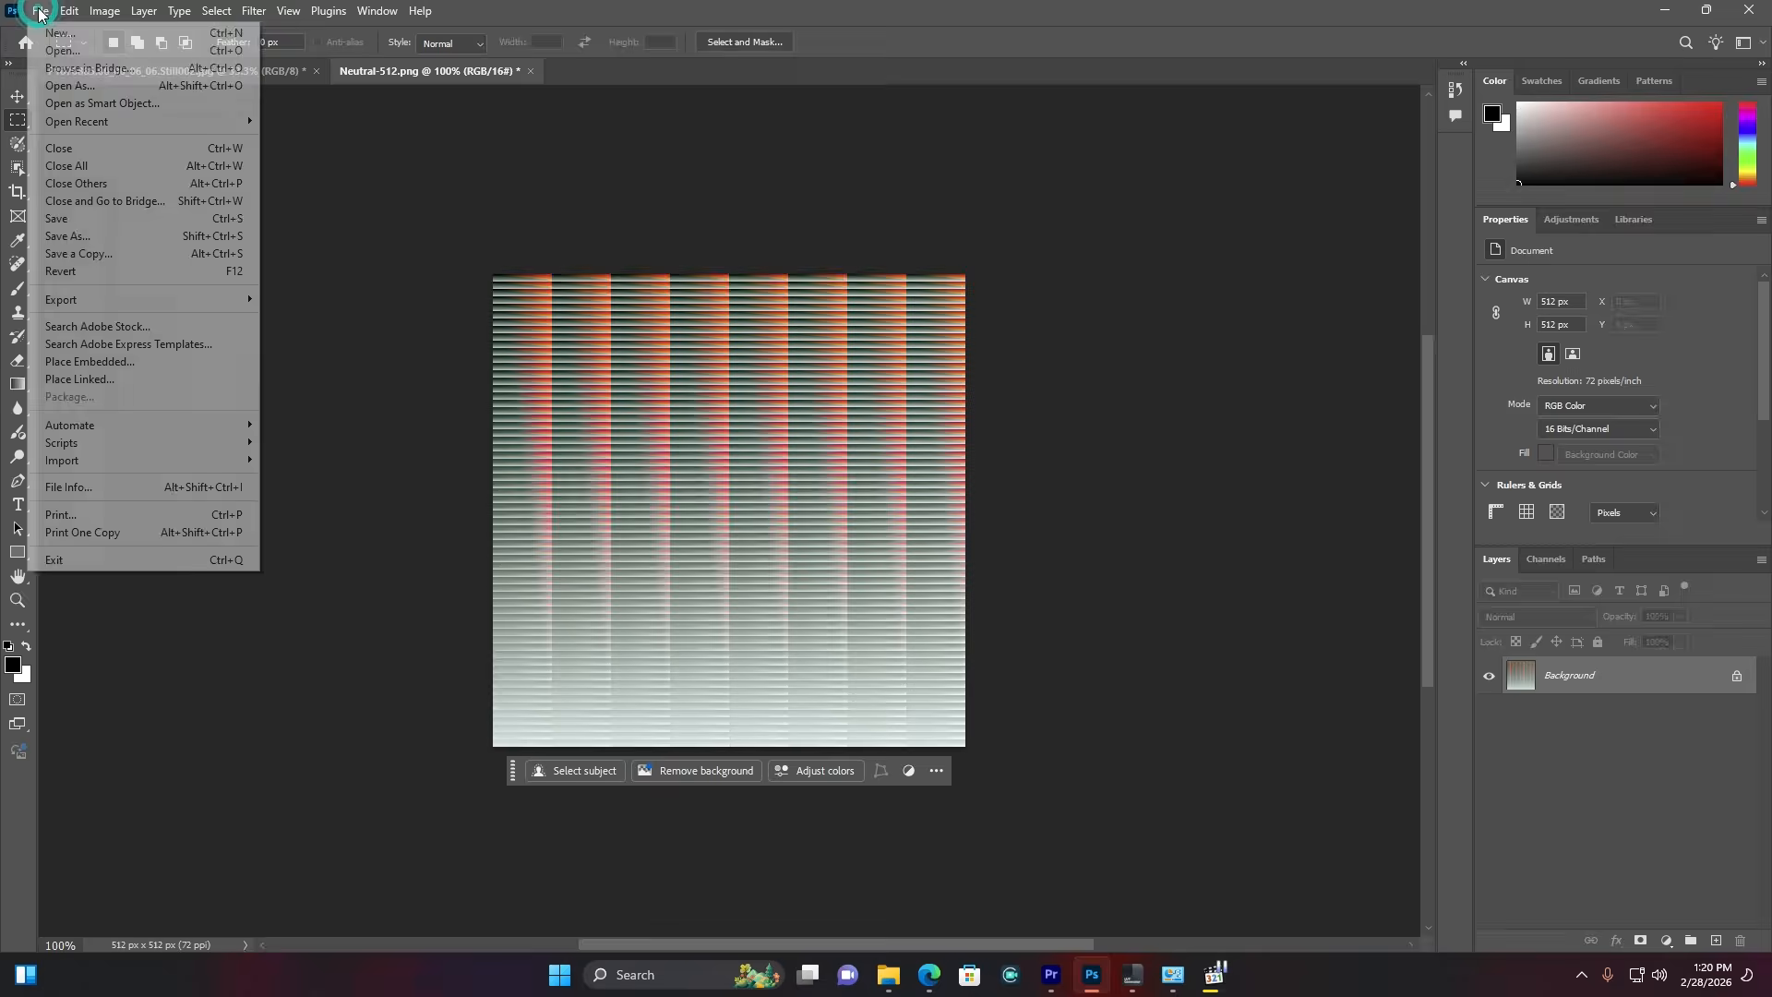
left_click(114, 251)
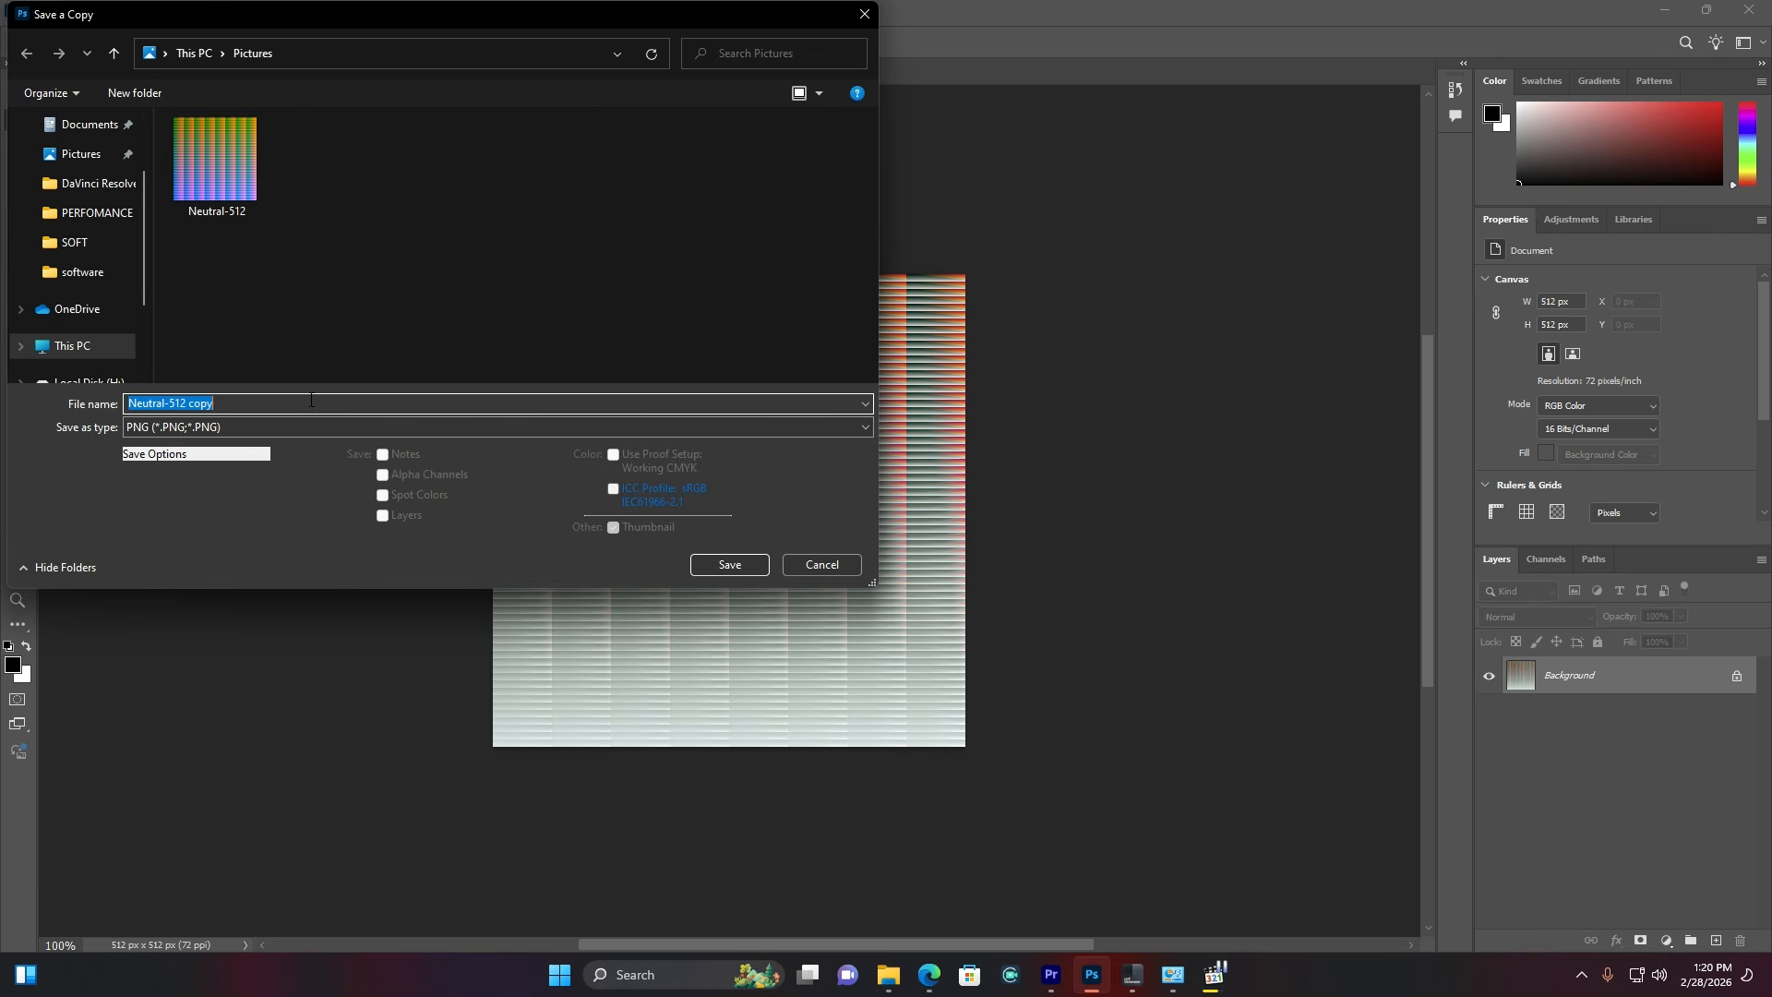
type("o")
type("png")
left_click(730, 565)
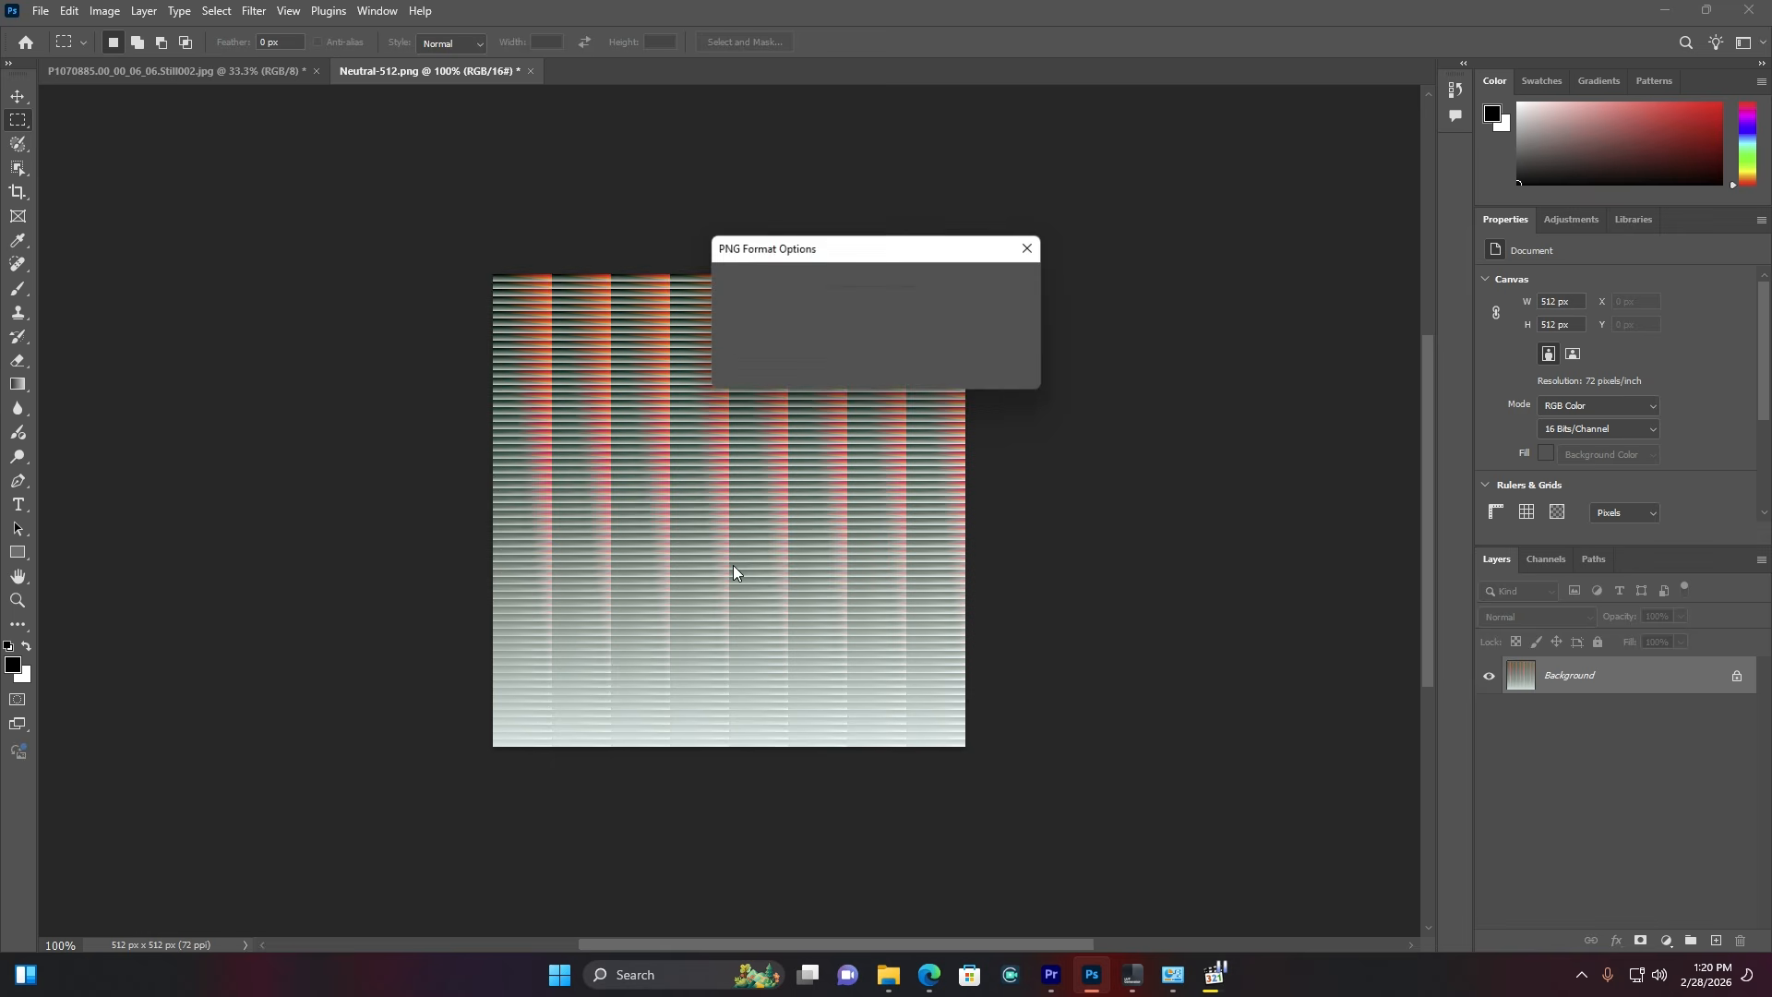
left_click(997, 279)
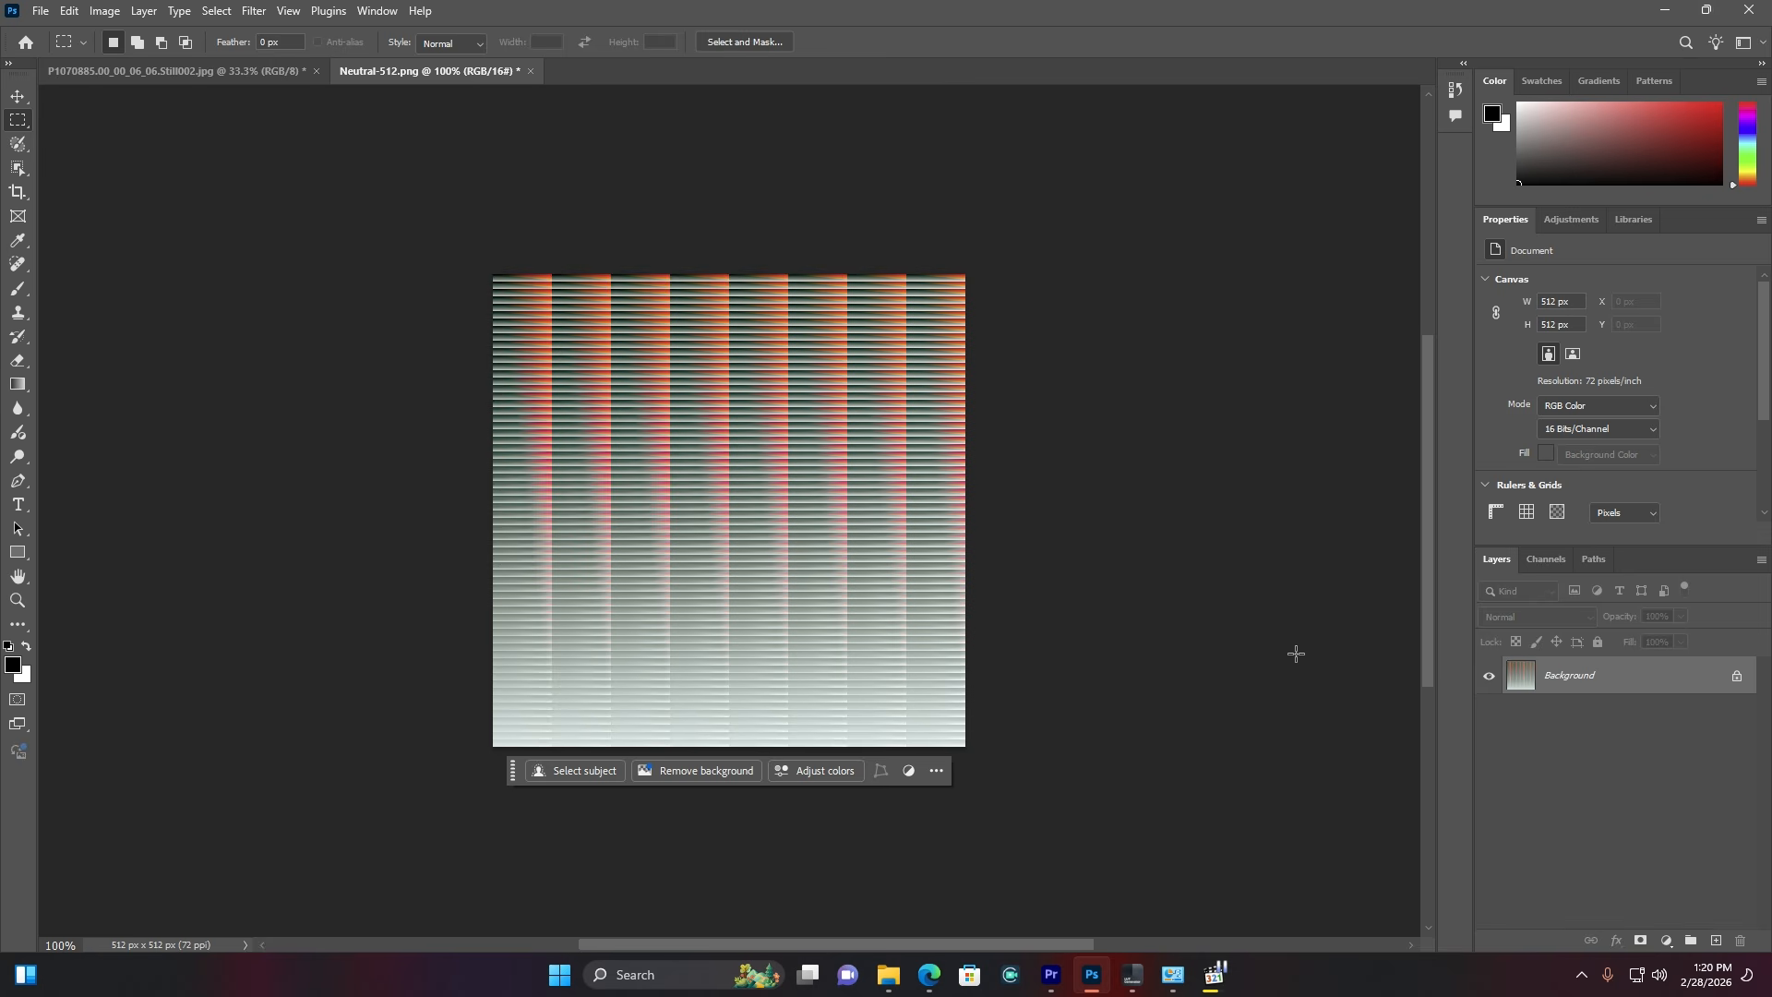
Step: Convert the graded HALD file "png" to a CUBE LUT in IWLTBAP LUT Generator
left_click(1140, 977)
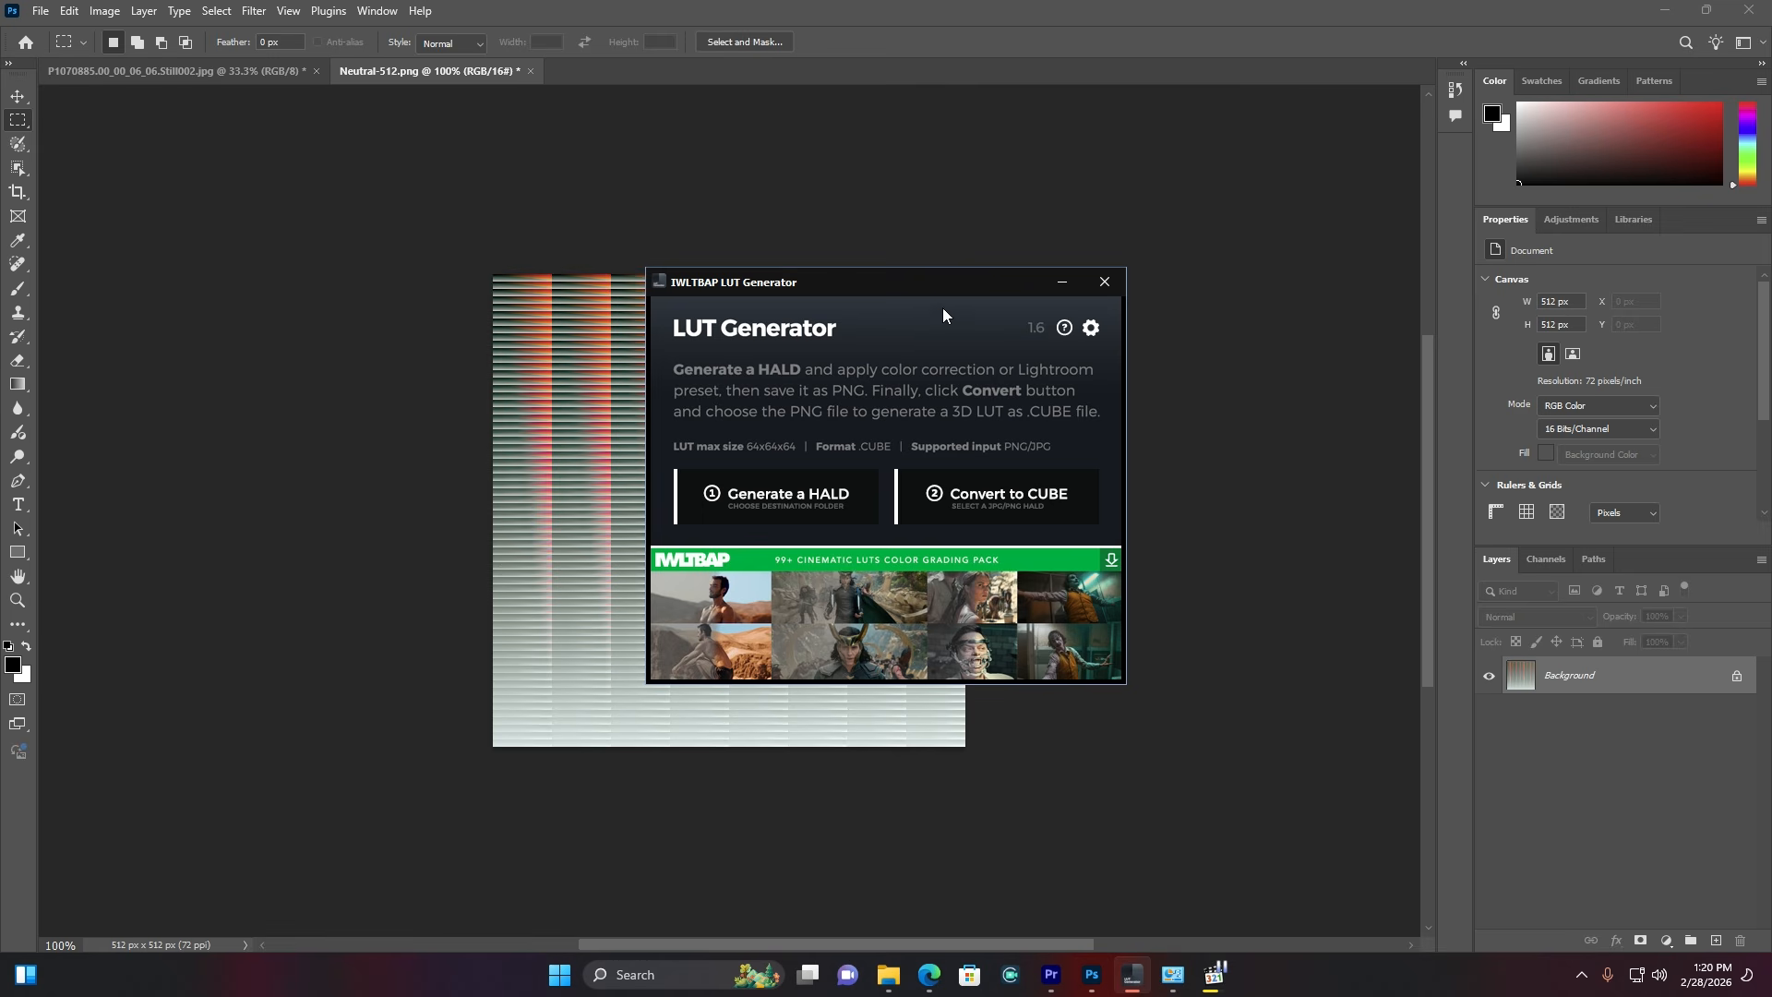
left_click(994, 495)
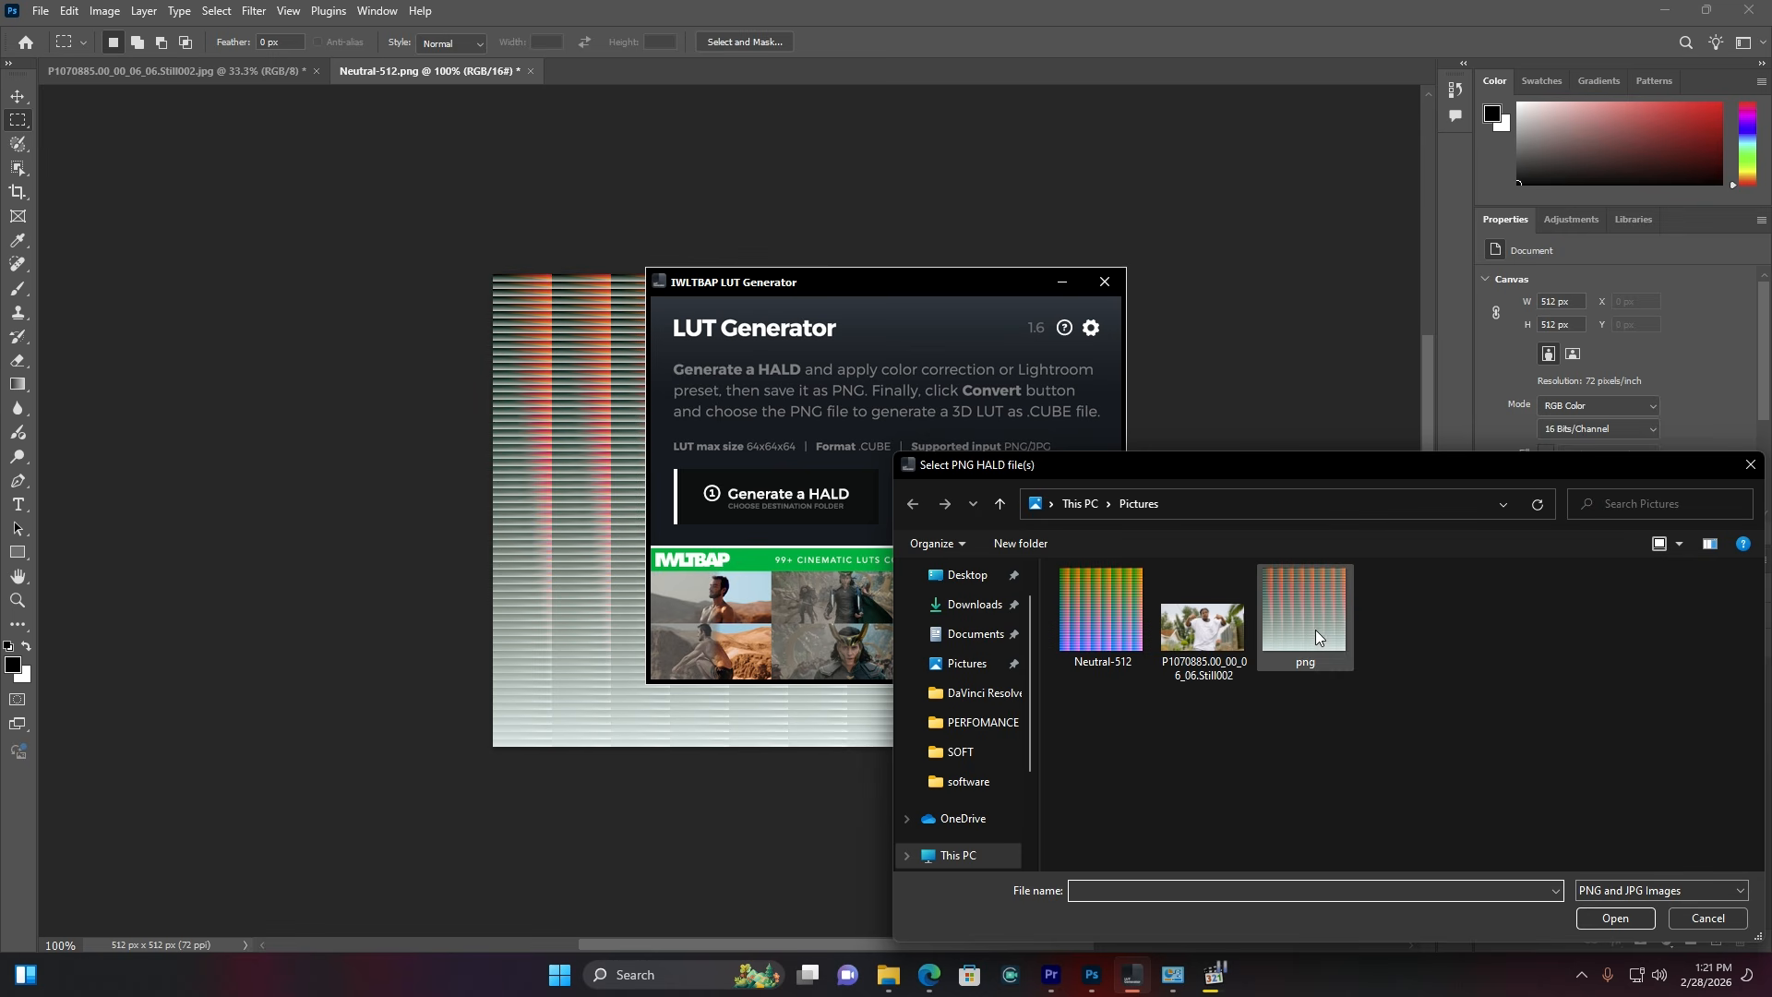
left_click(1311, 609)
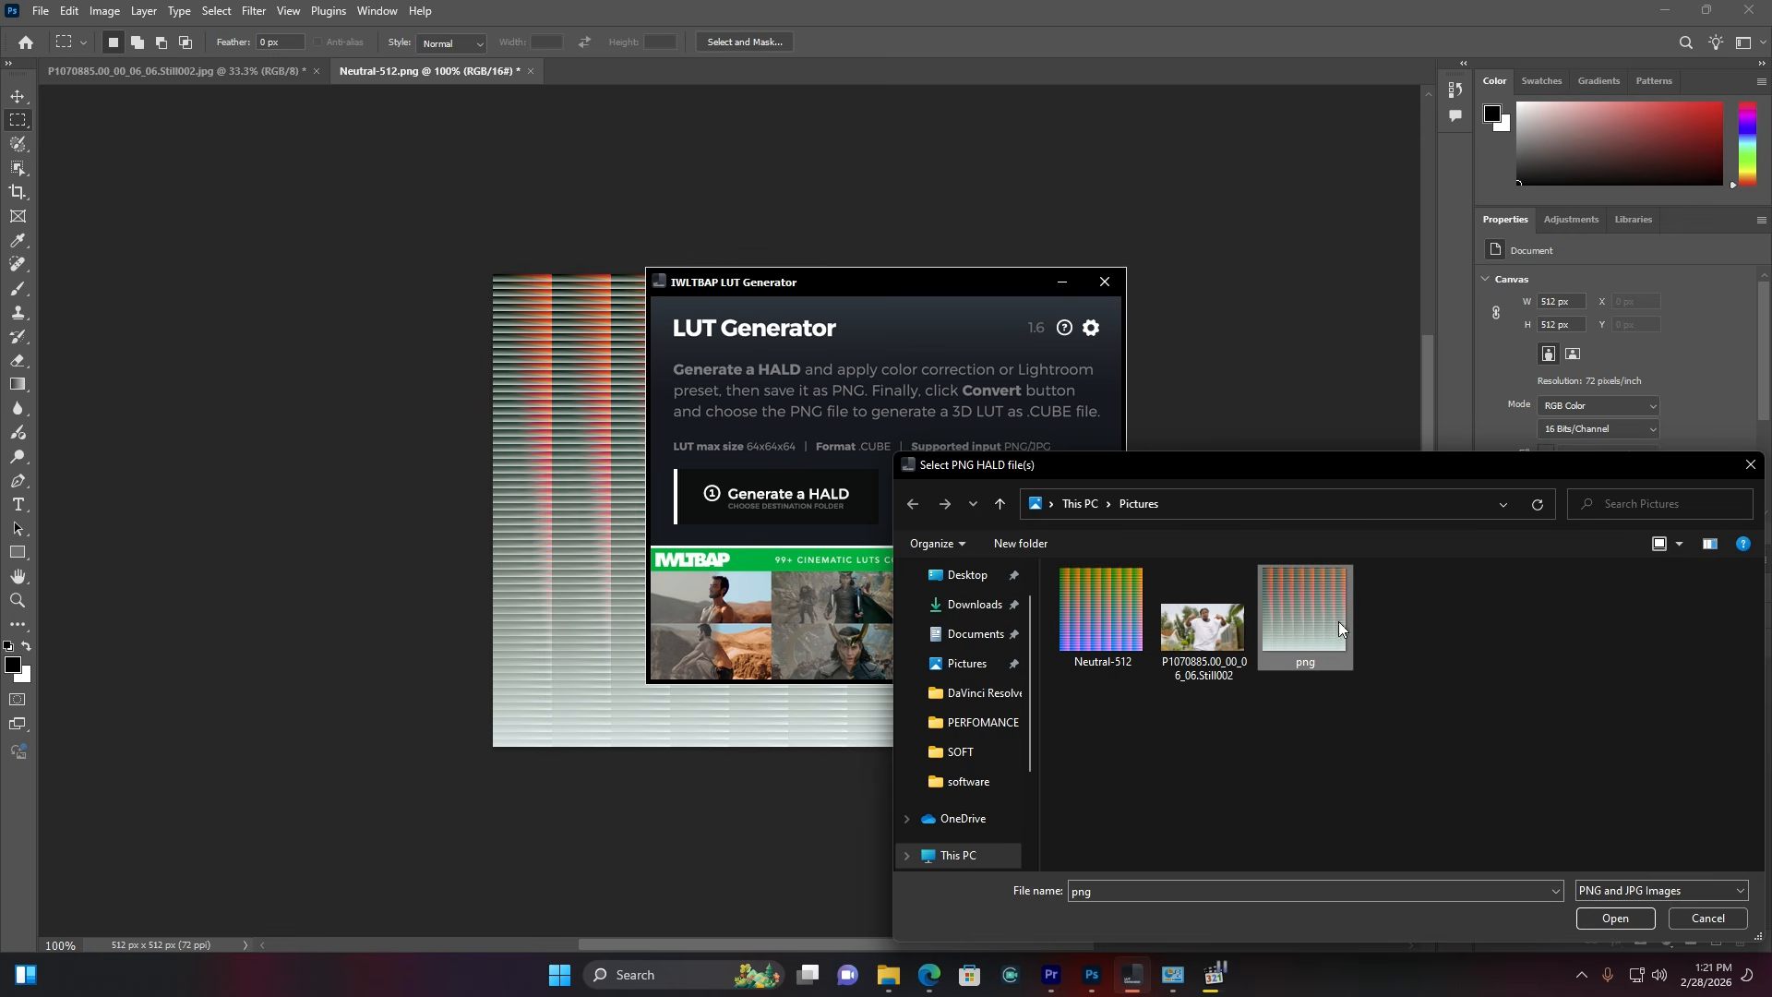
left_click(1611, 919)
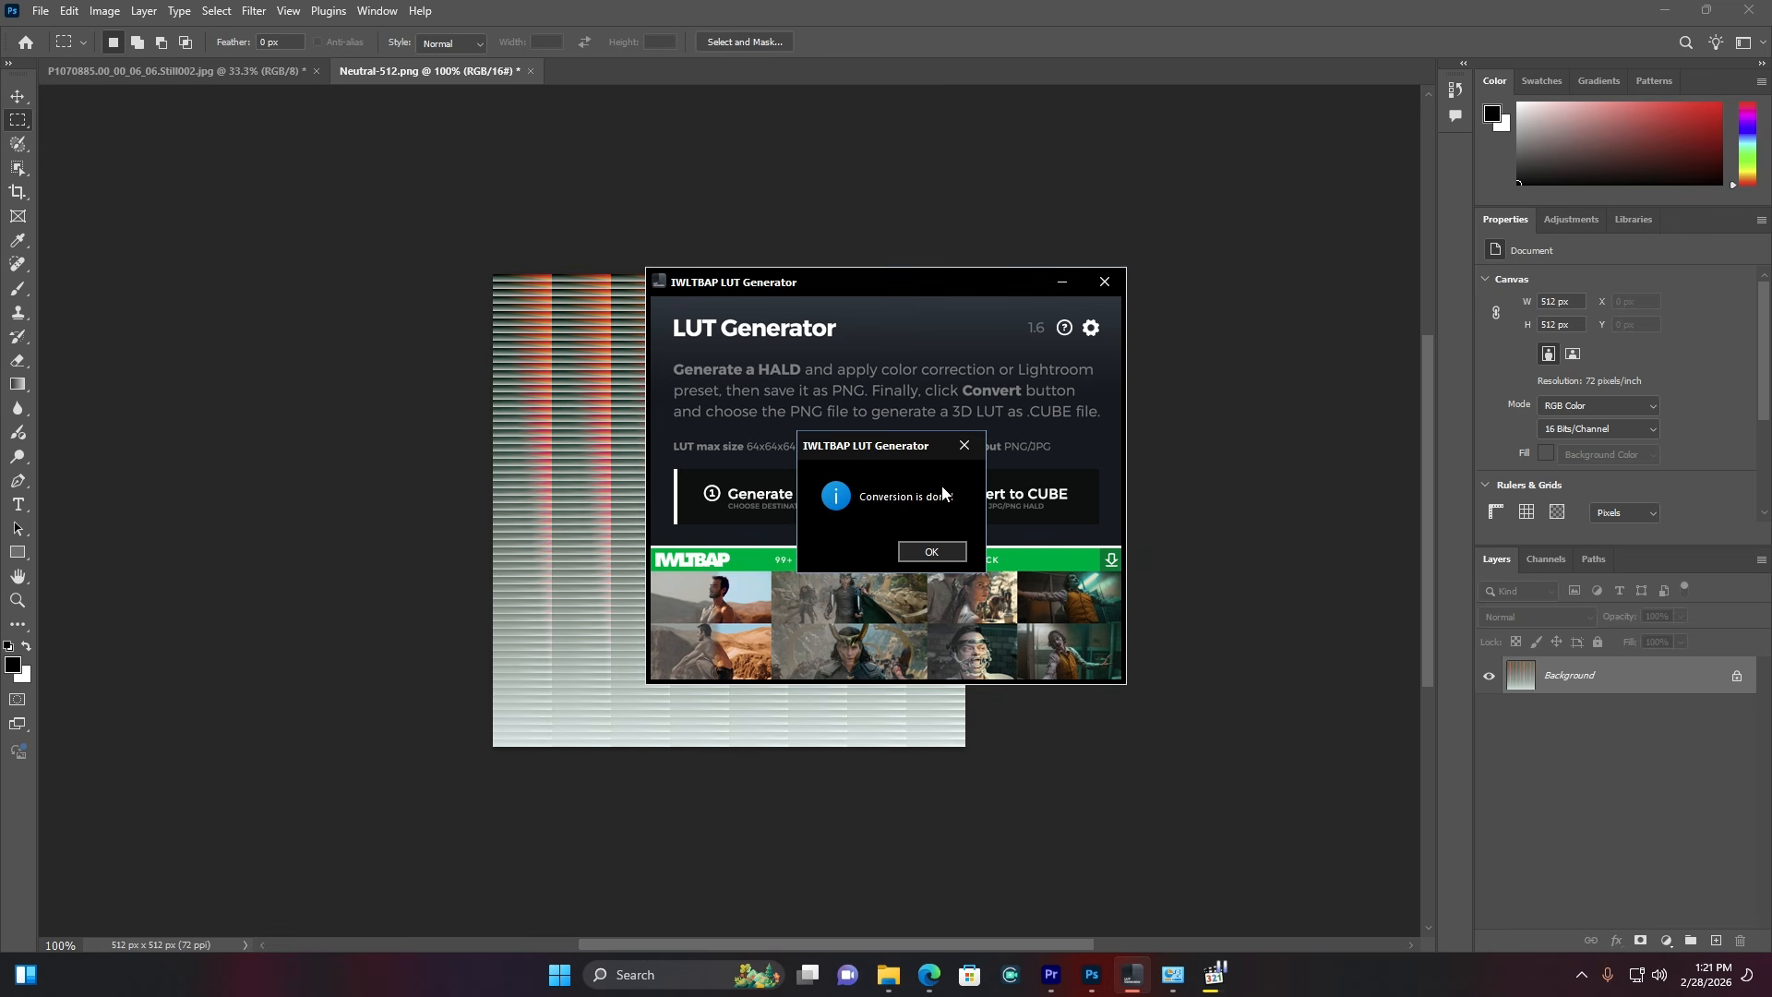
left_click(931, 551)
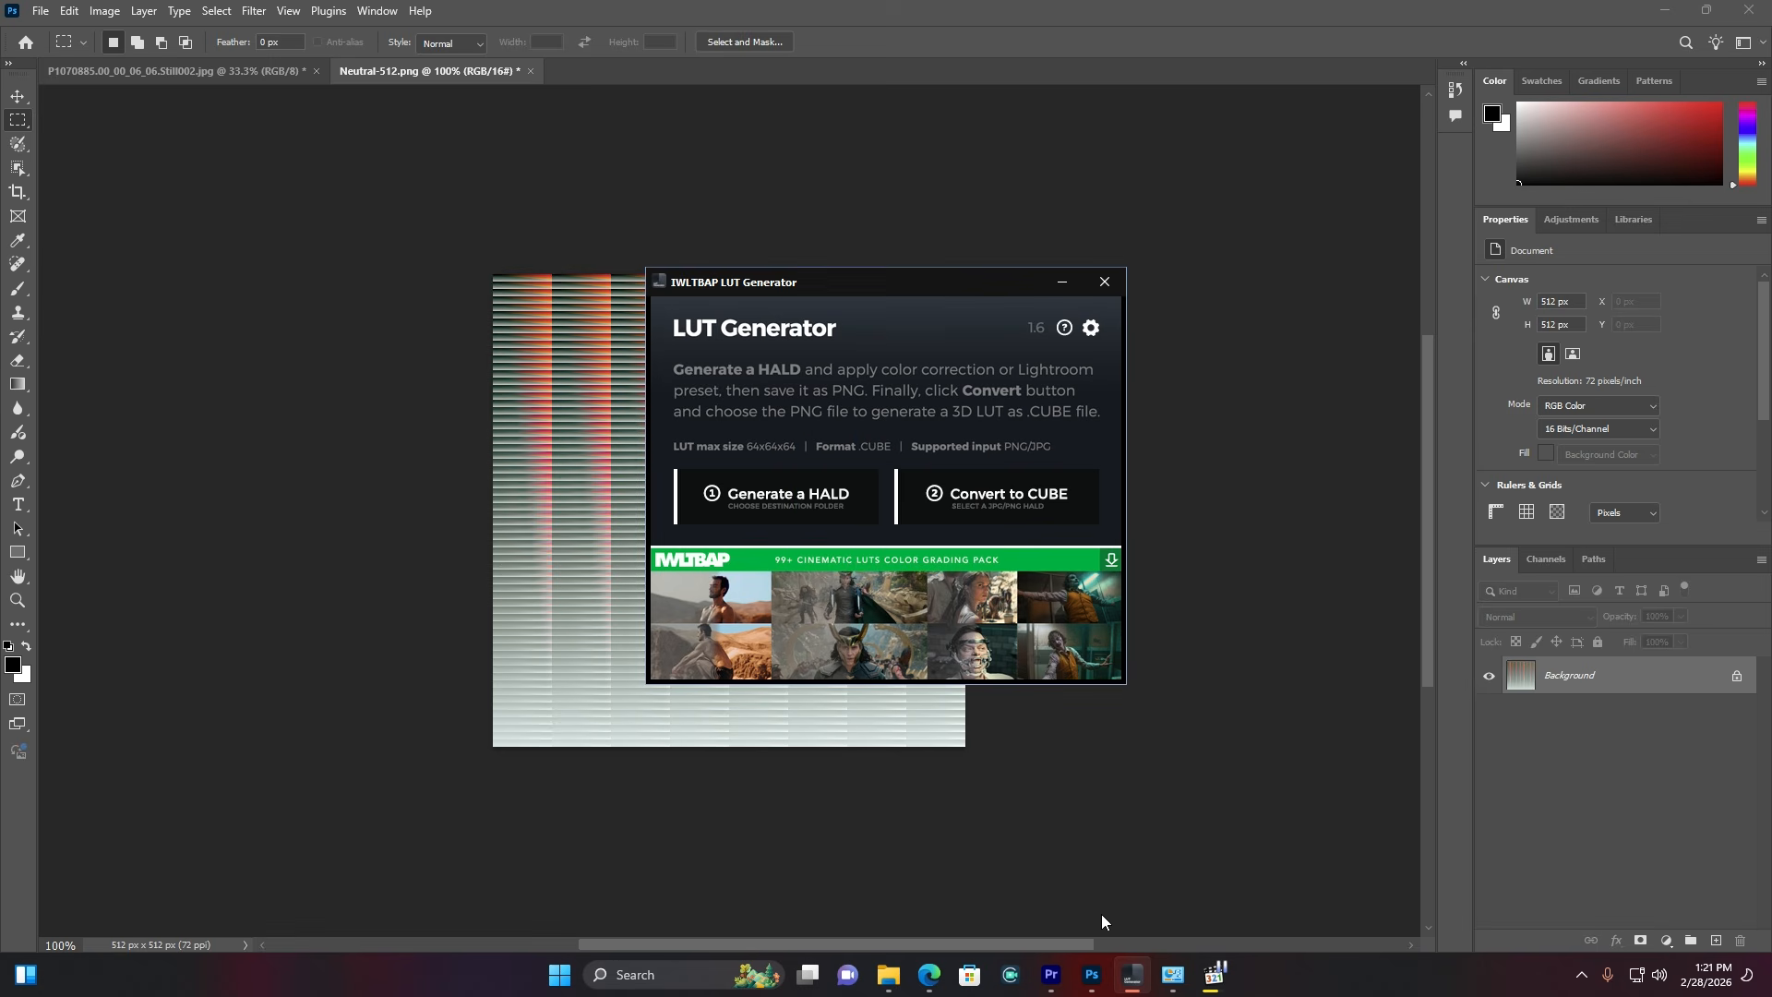
Step: Switch to Premiere Pro and add a new 3840 × 2160, 23.976 fps adjustment layer on V2 spanning both clips
left_click(1052, 984)
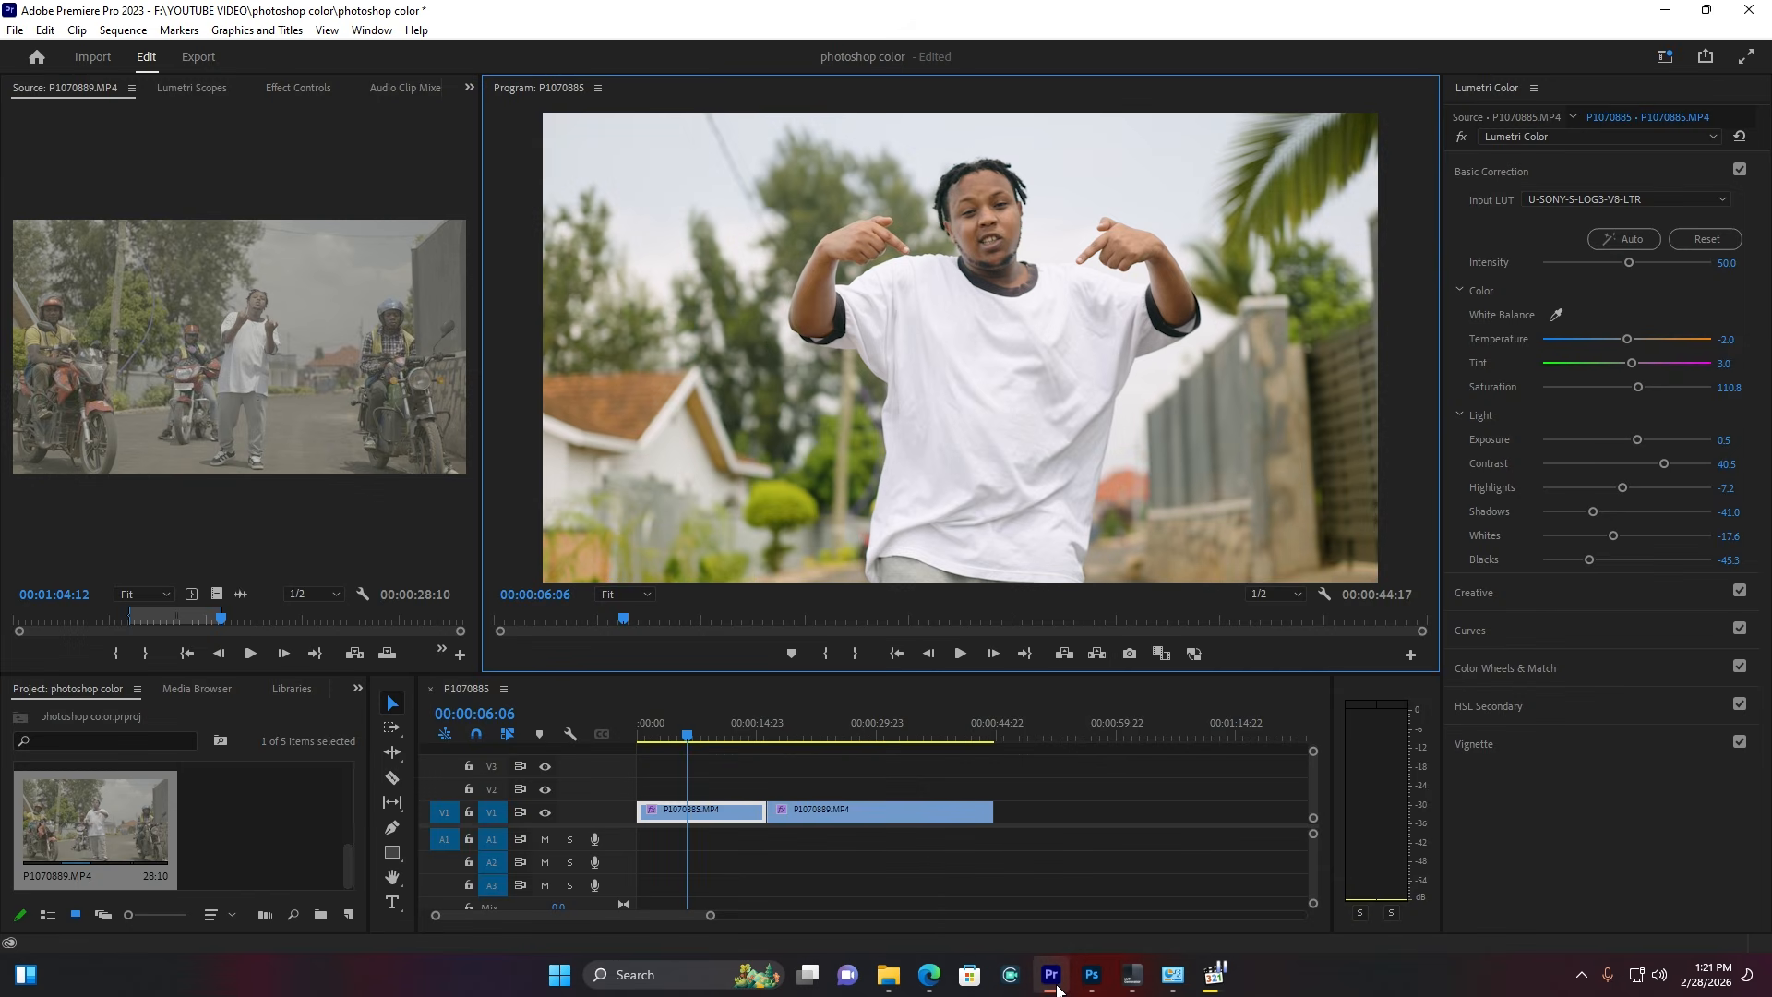
left_click_drag(735, 729, 829, 730)
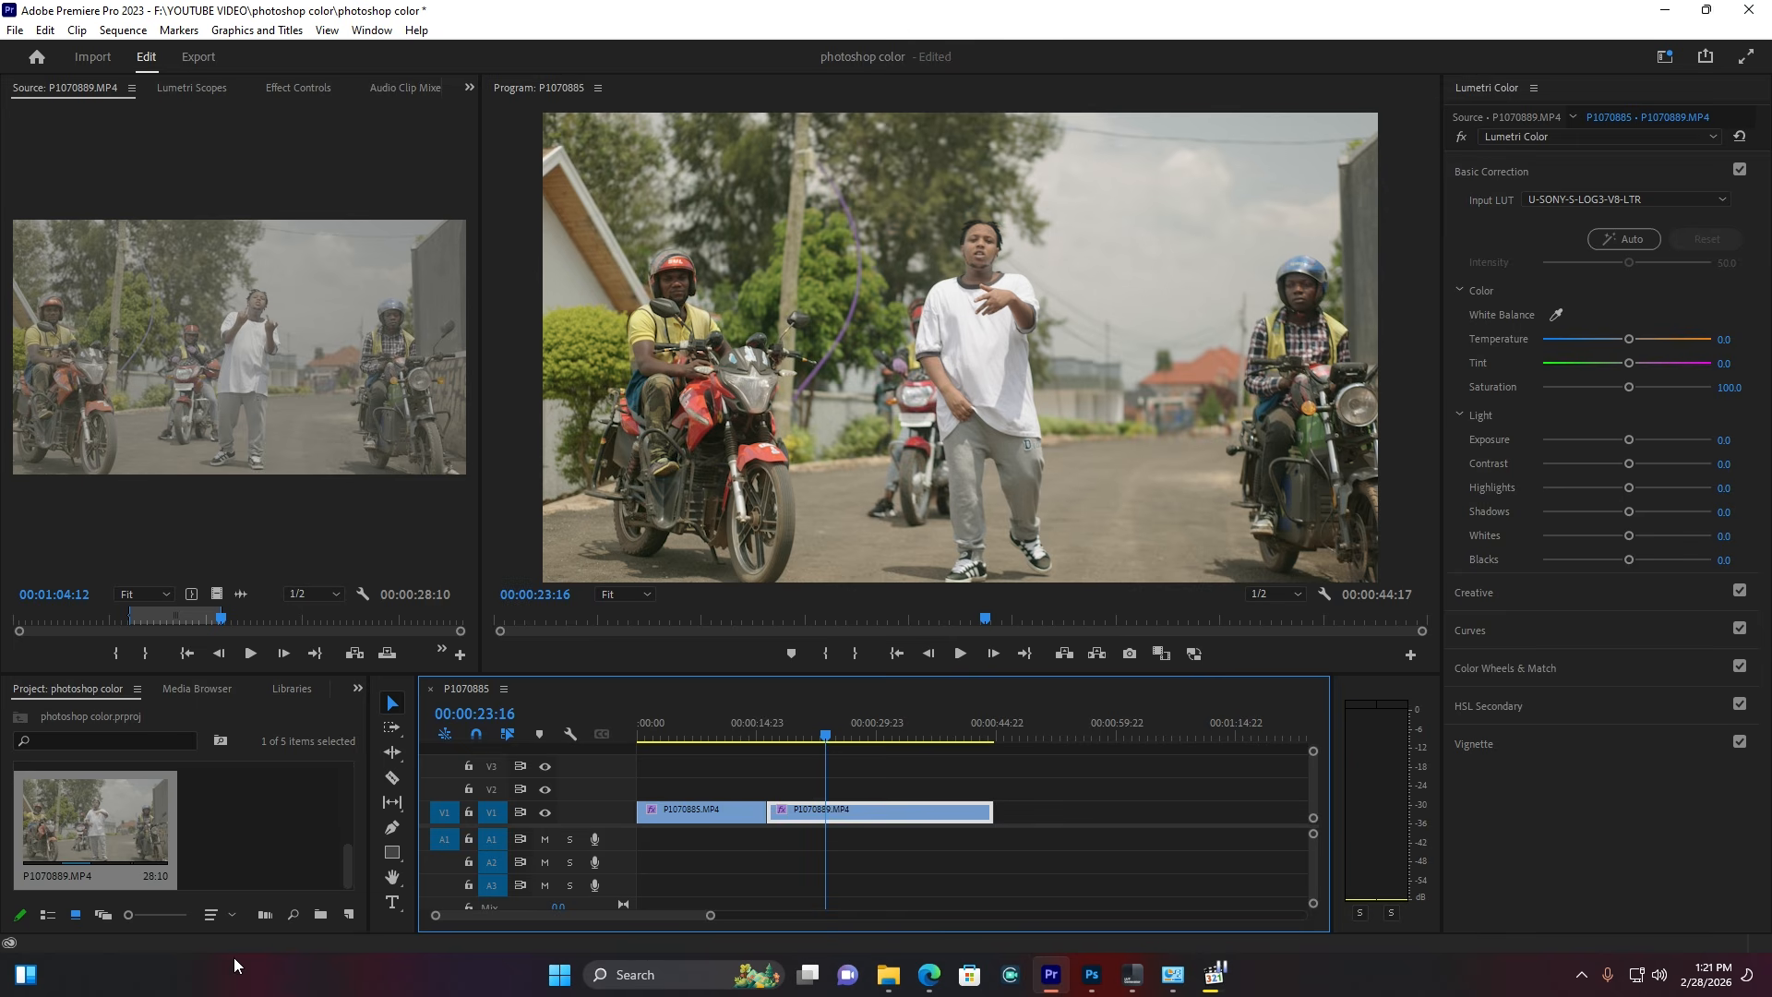
left_click(348, 914)
left_click(434, 787)
left_click(927, 549)
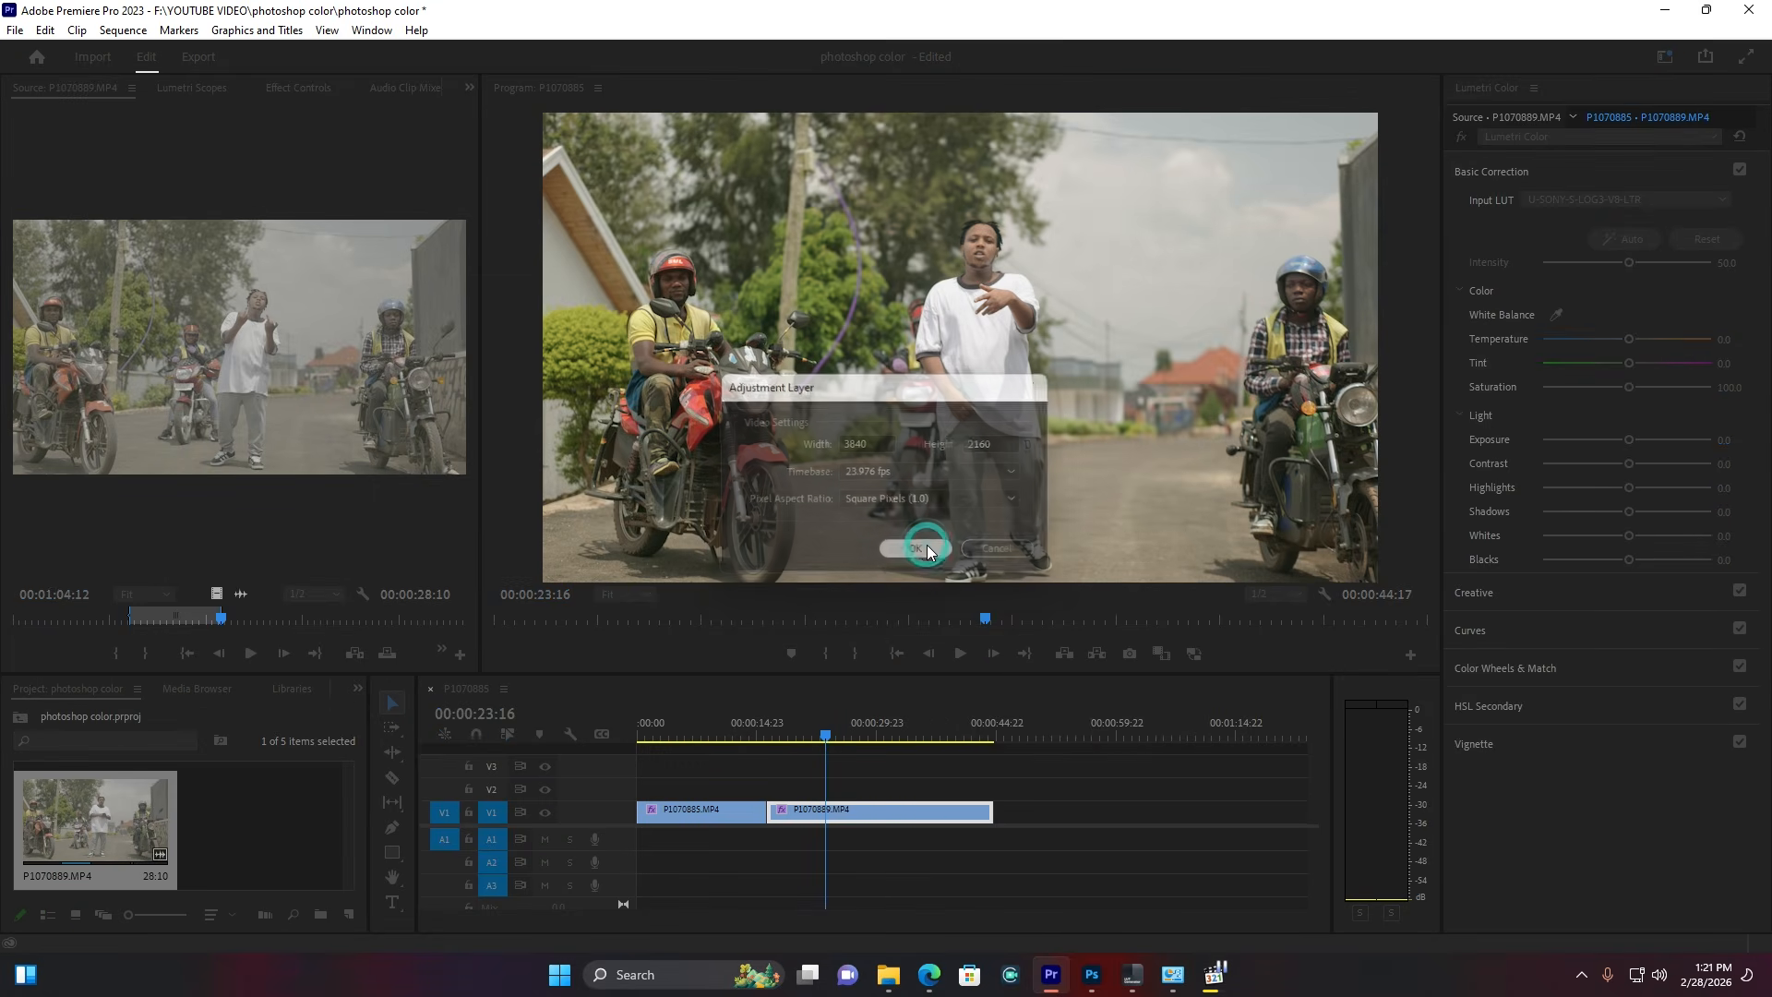
left_click_drag(229, 812, 993, 790)
left_click(800, 790)
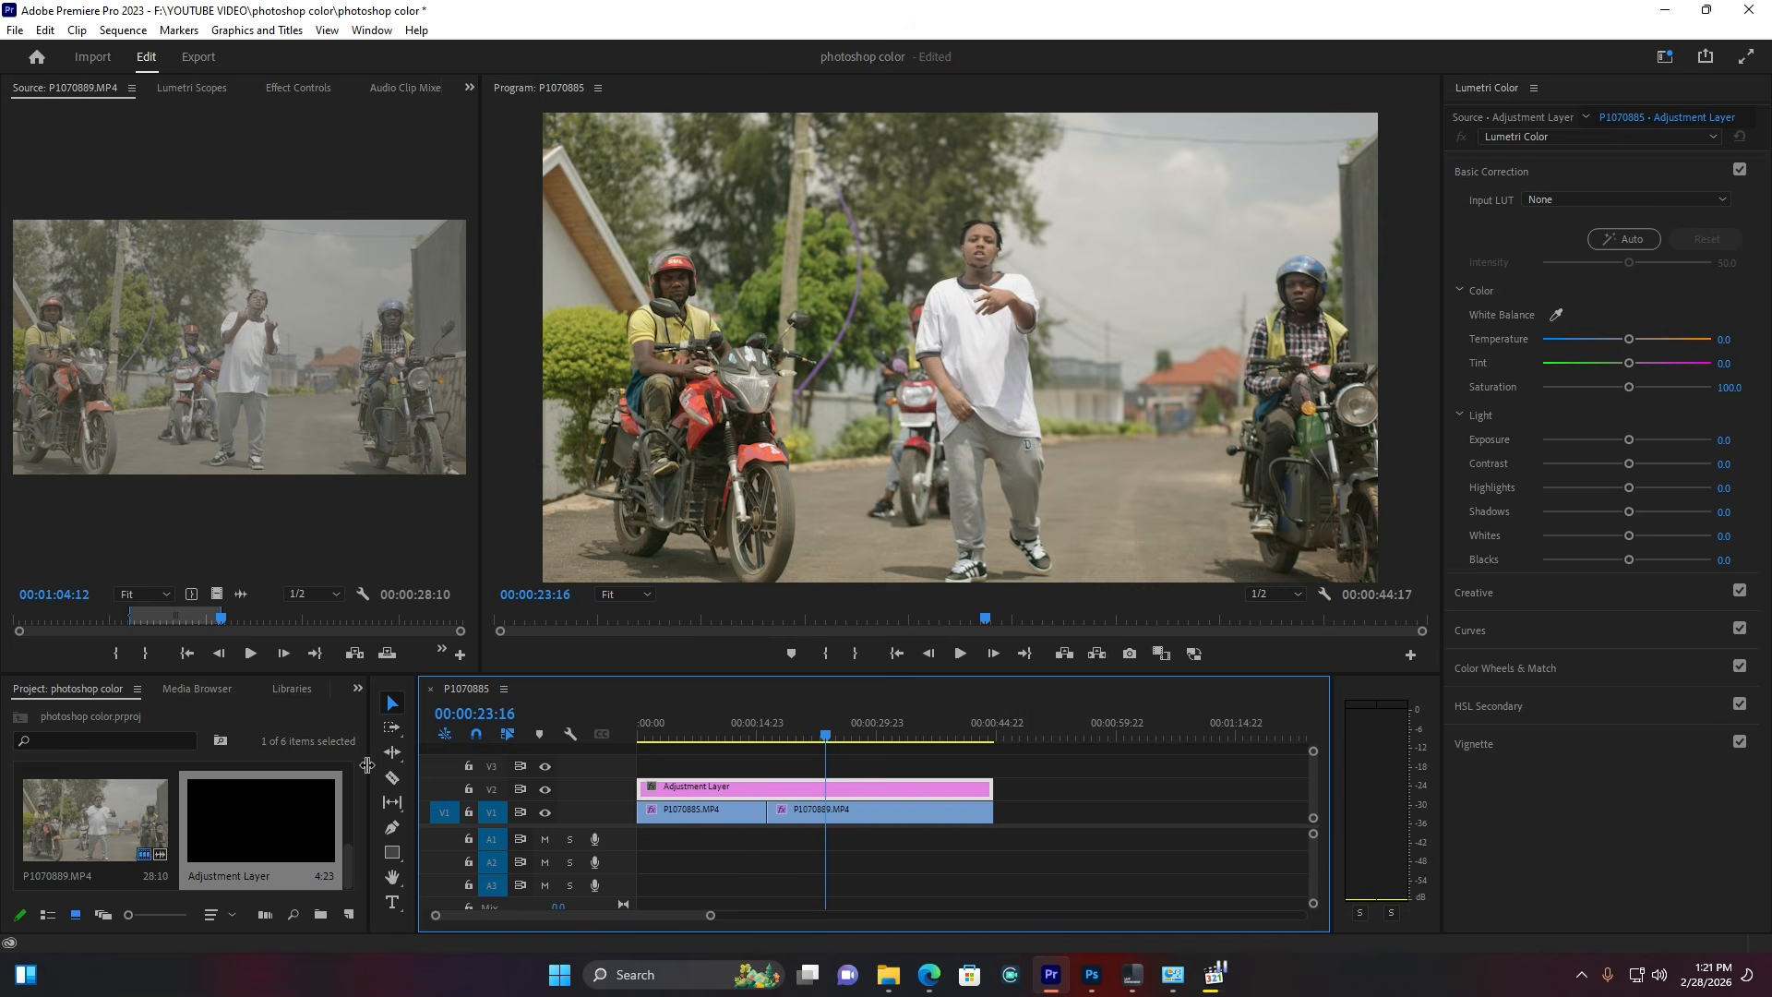
Step: Load png.cube from Pictures as the adjustment layer's Input LUT and check the look on the first clip
left_click(1580, 199)
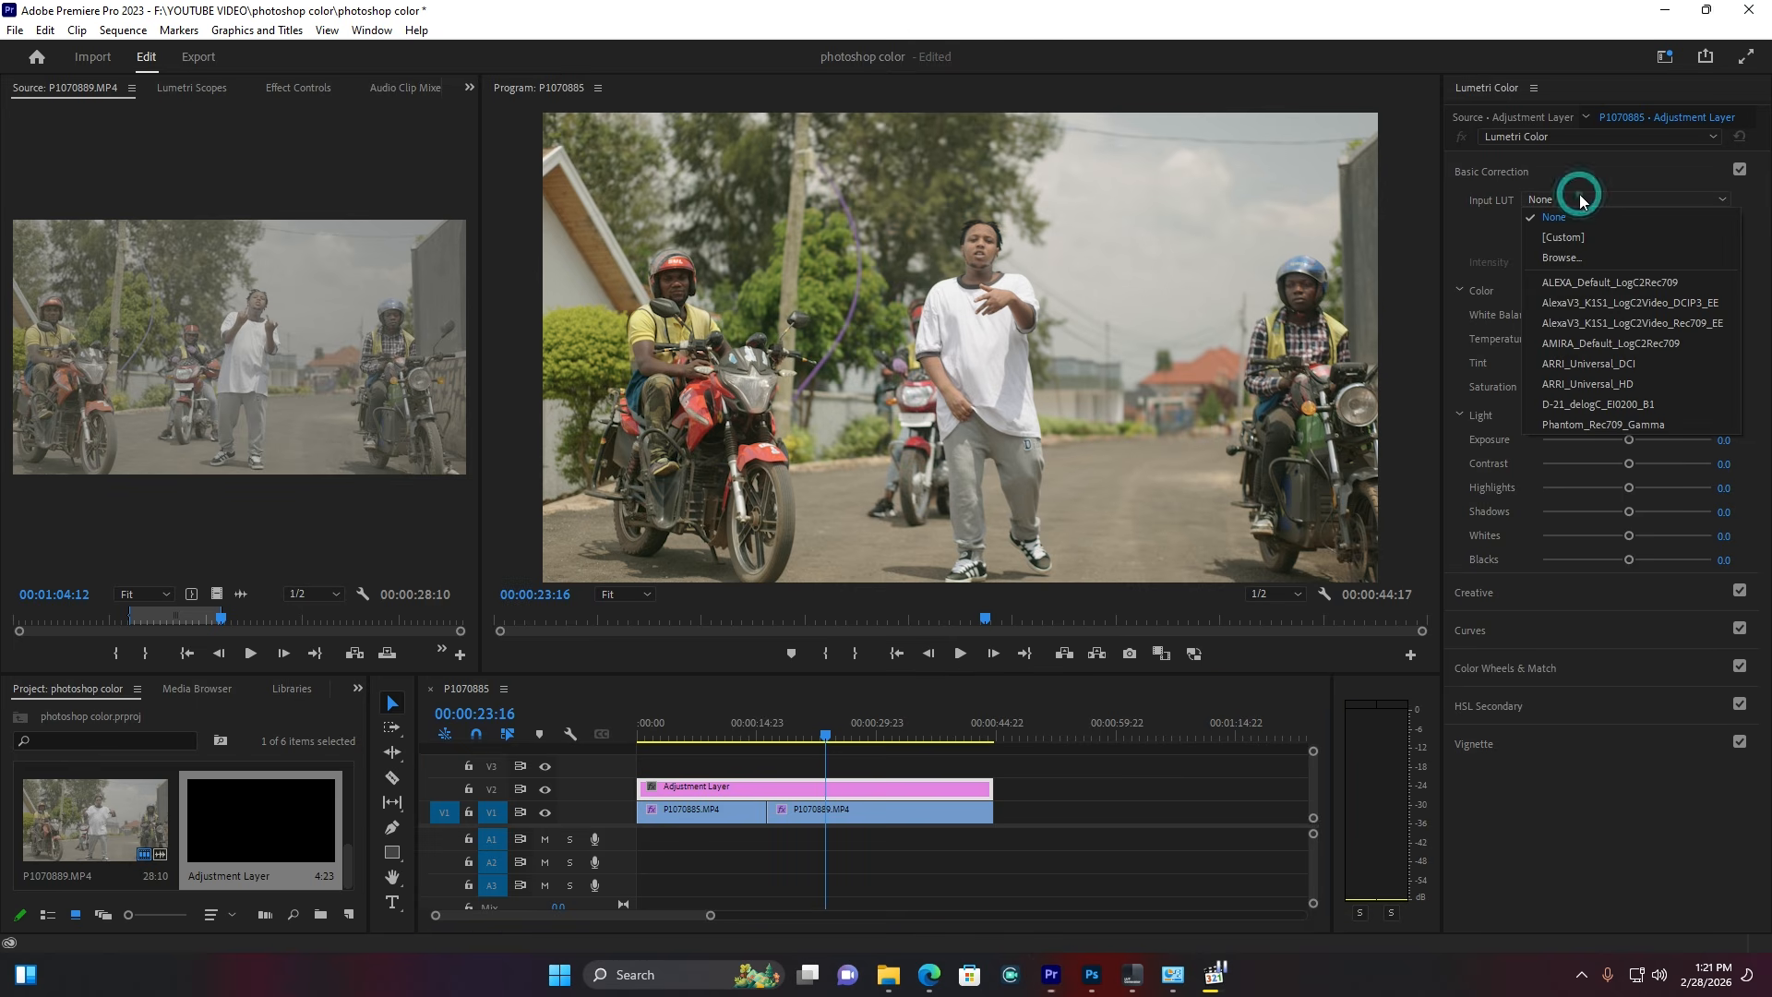
left_click(1558, 258)
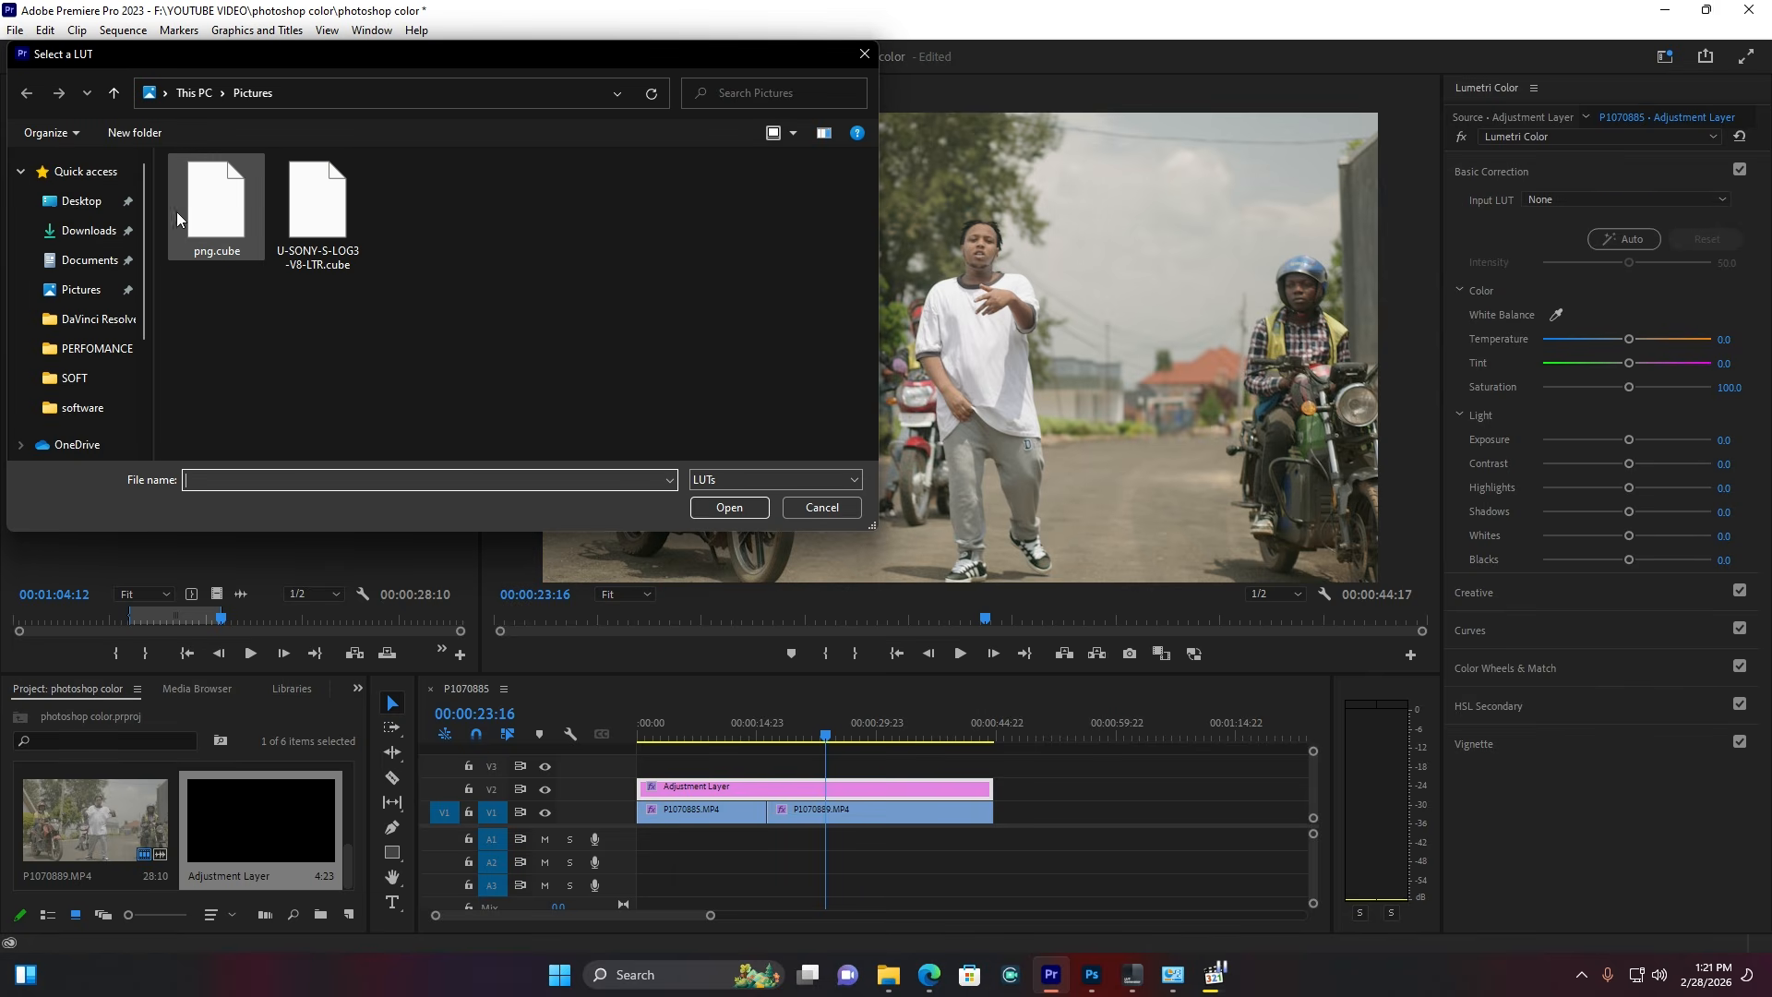
left_click(209, 194)
double_click(208, 193)
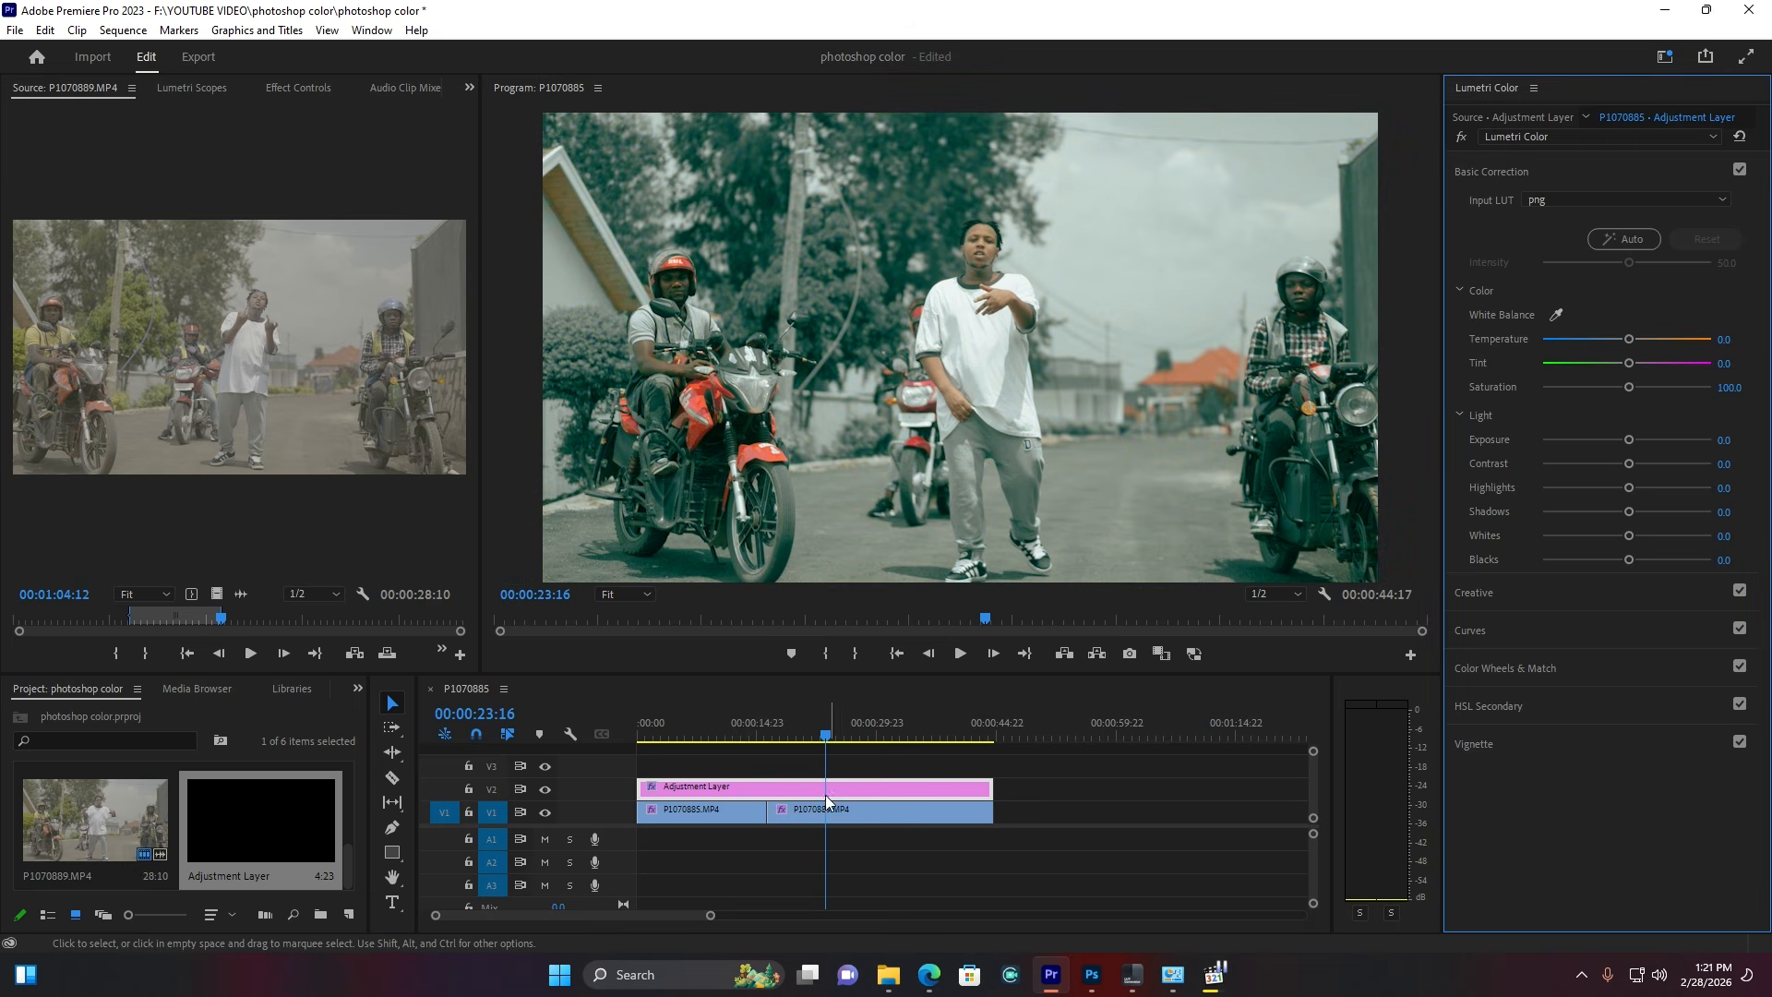
left_click(669, 732)
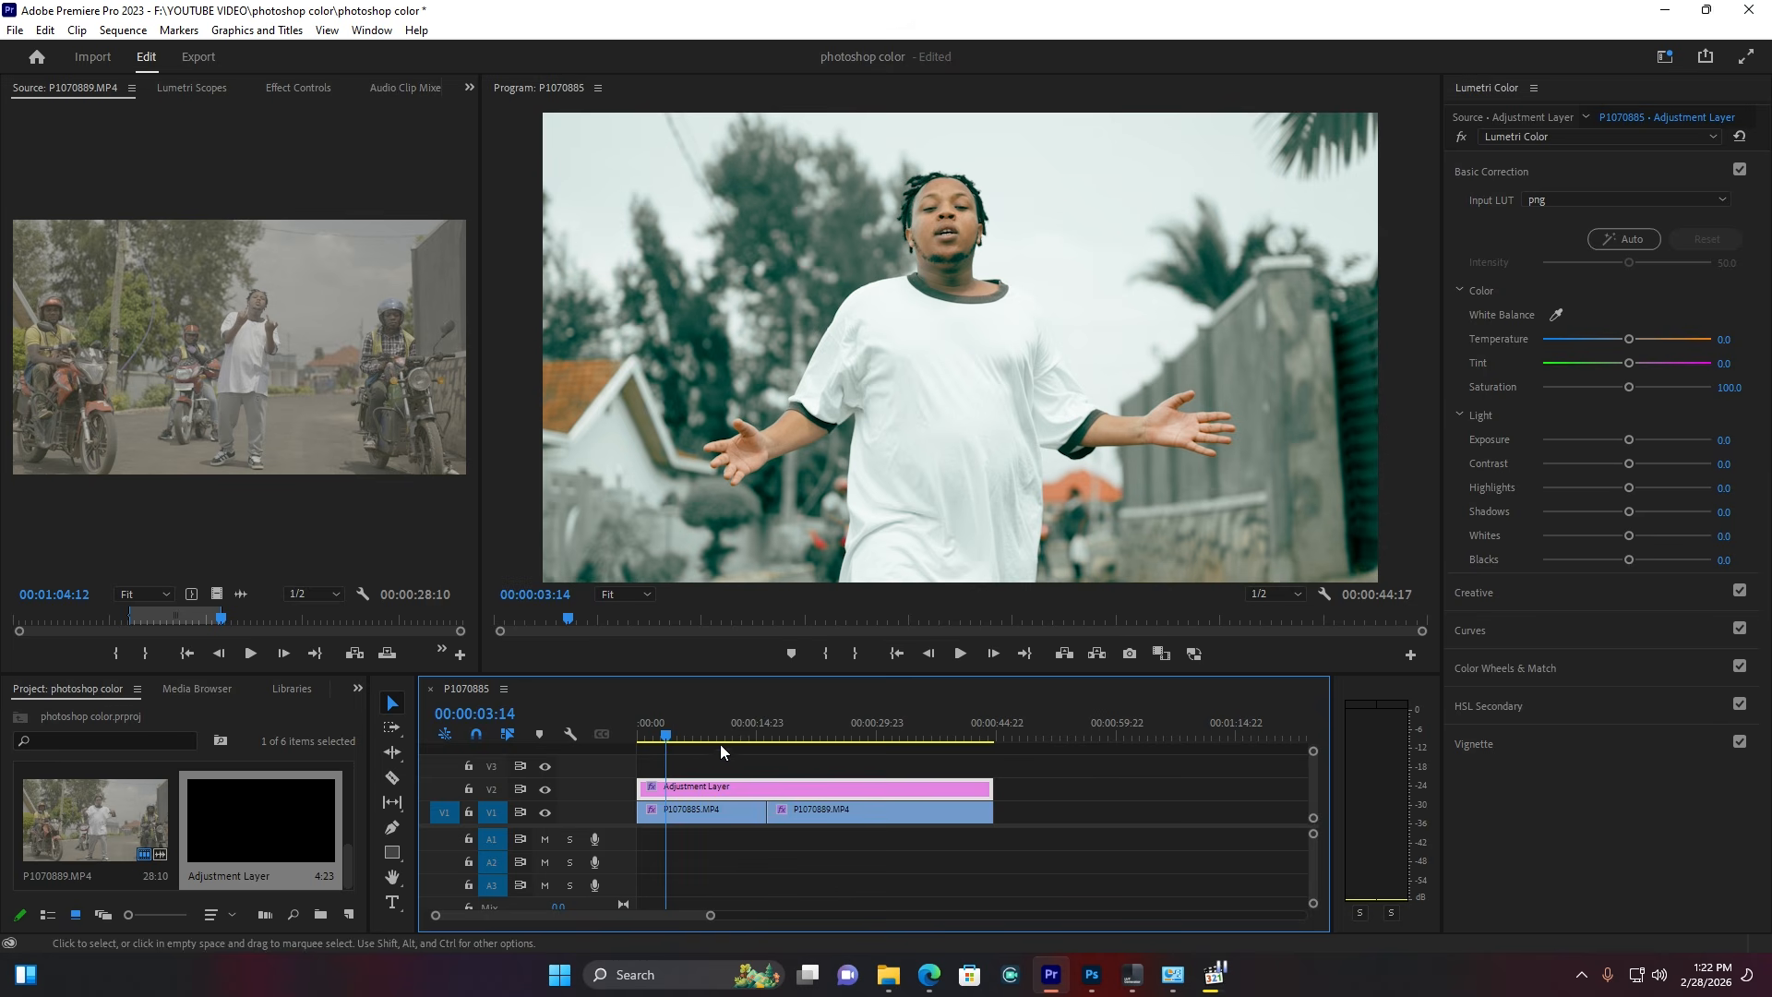
left_click(685, 732)
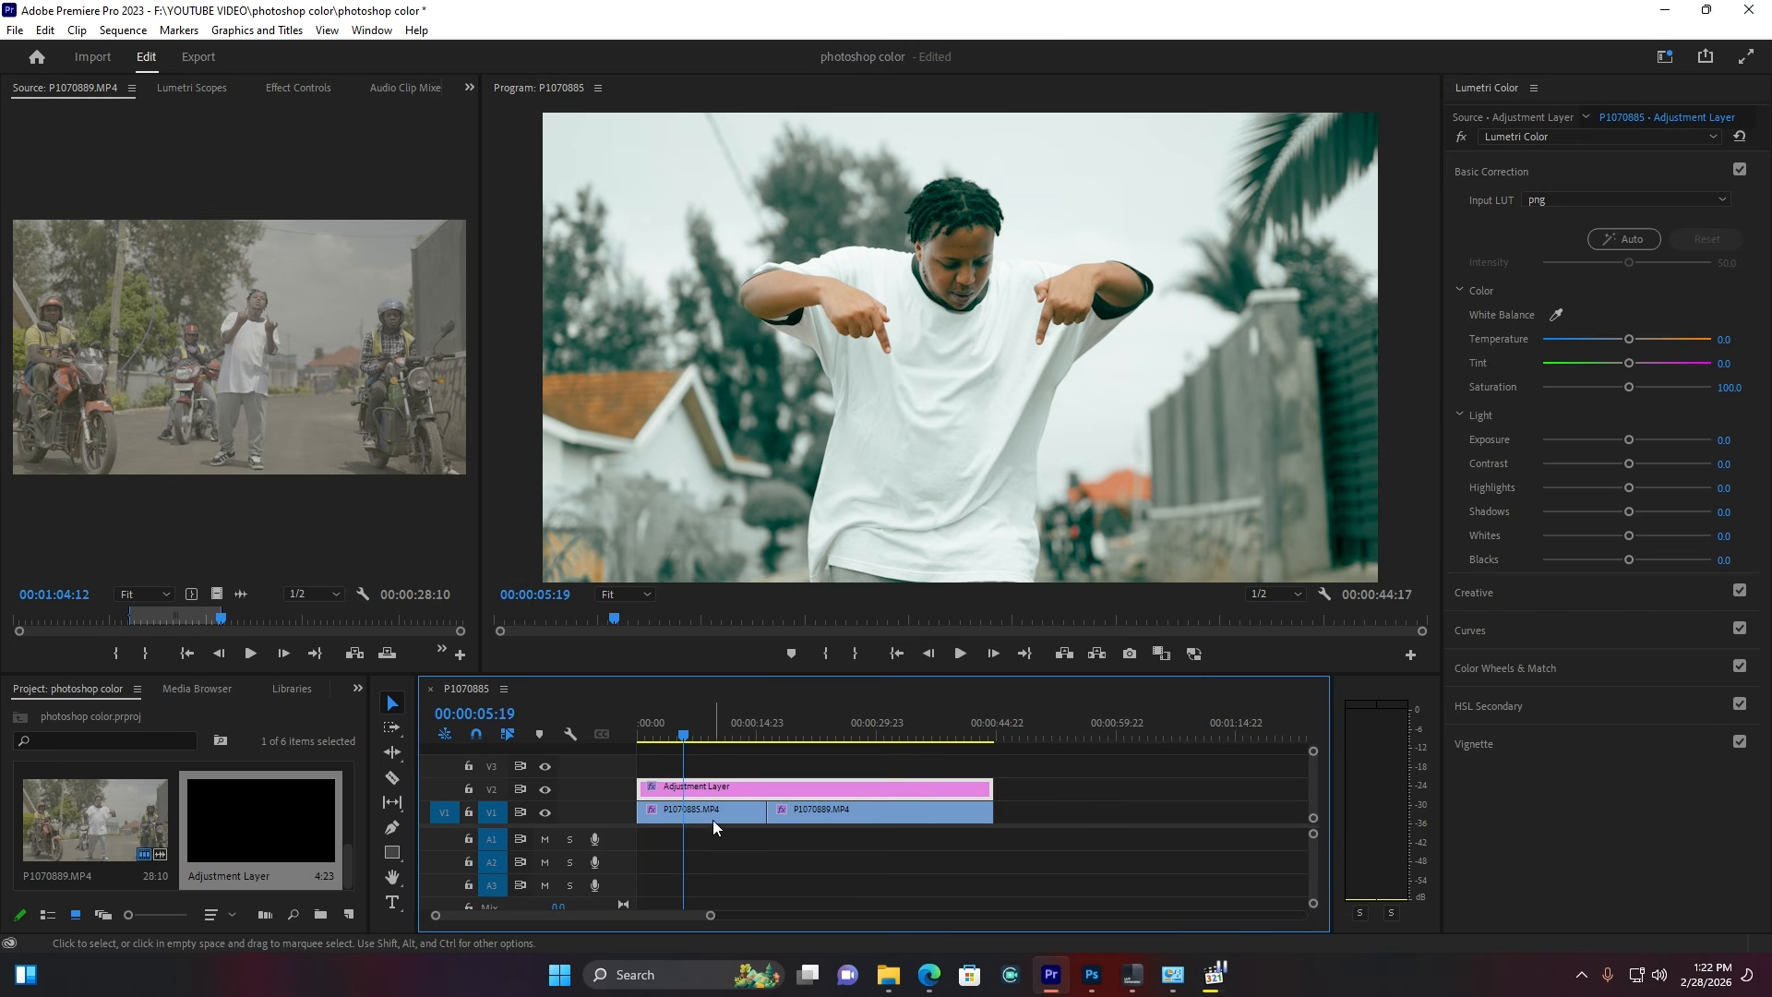
Step: Key the skin tones in HSL Secondary from the red preset, widening the hue range toward yellow while previewing the Color/Gray mask
left_click(1503, 172)
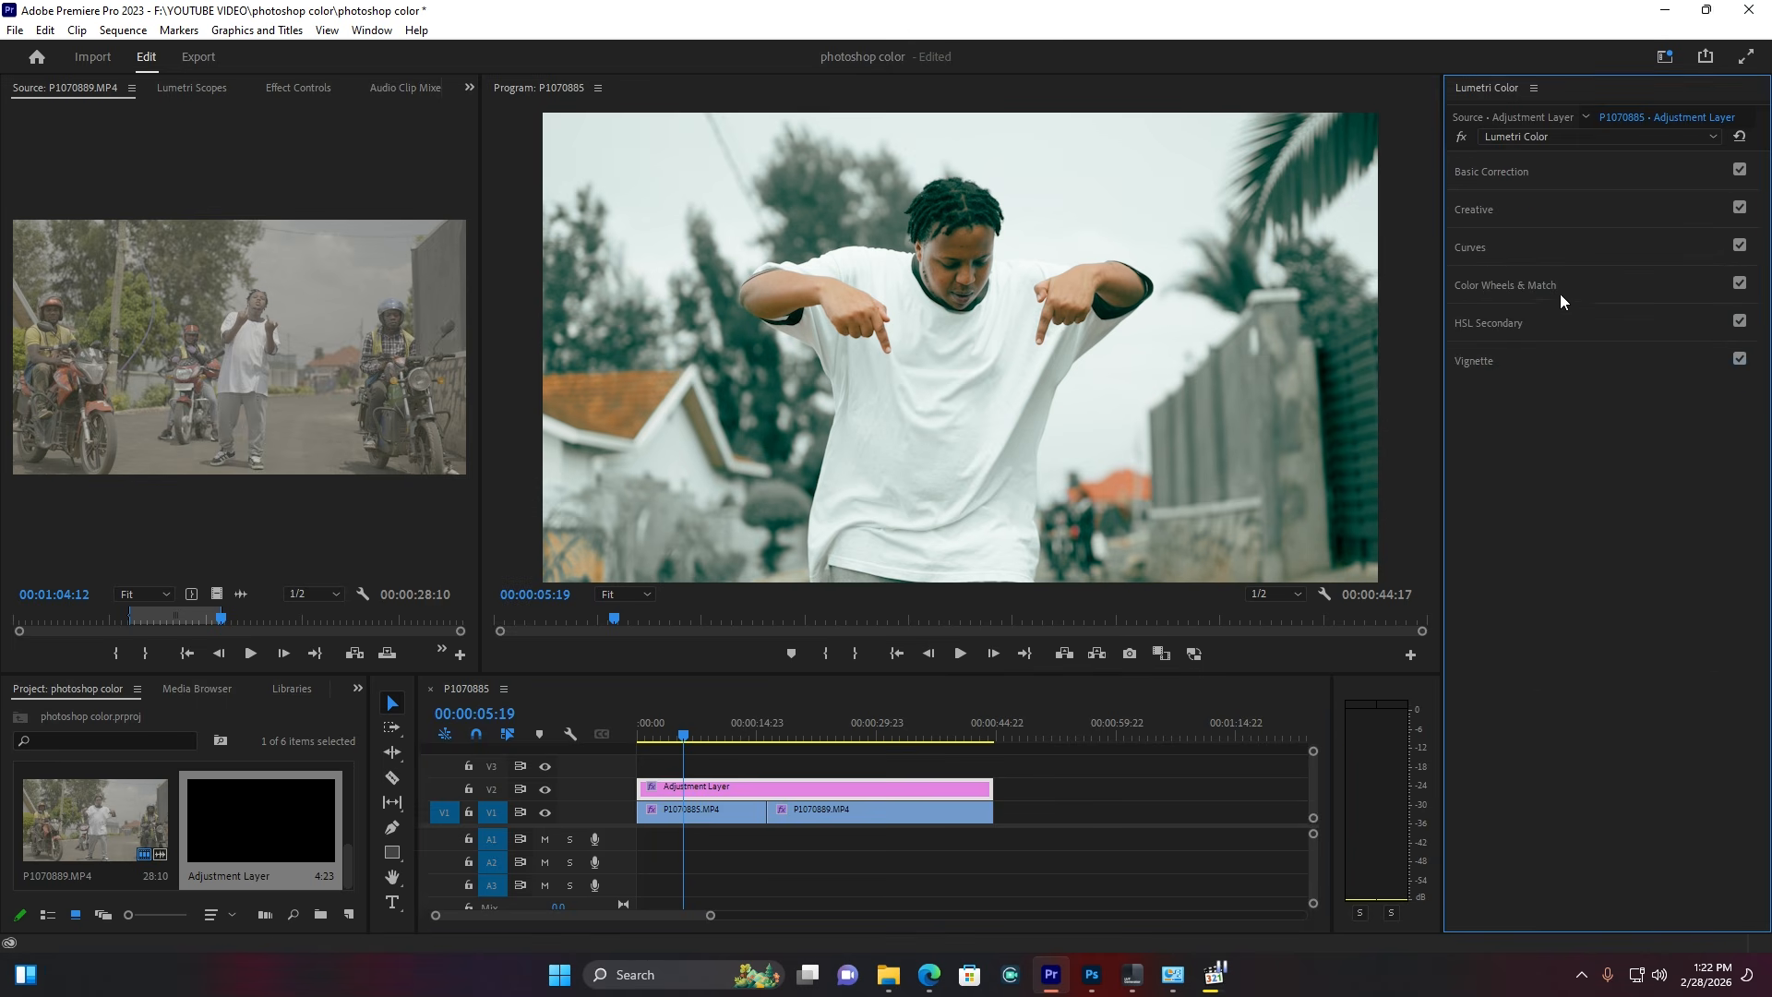
left_click(1490, 314)
left_click(1525, 405)
left_click(1479, 565)
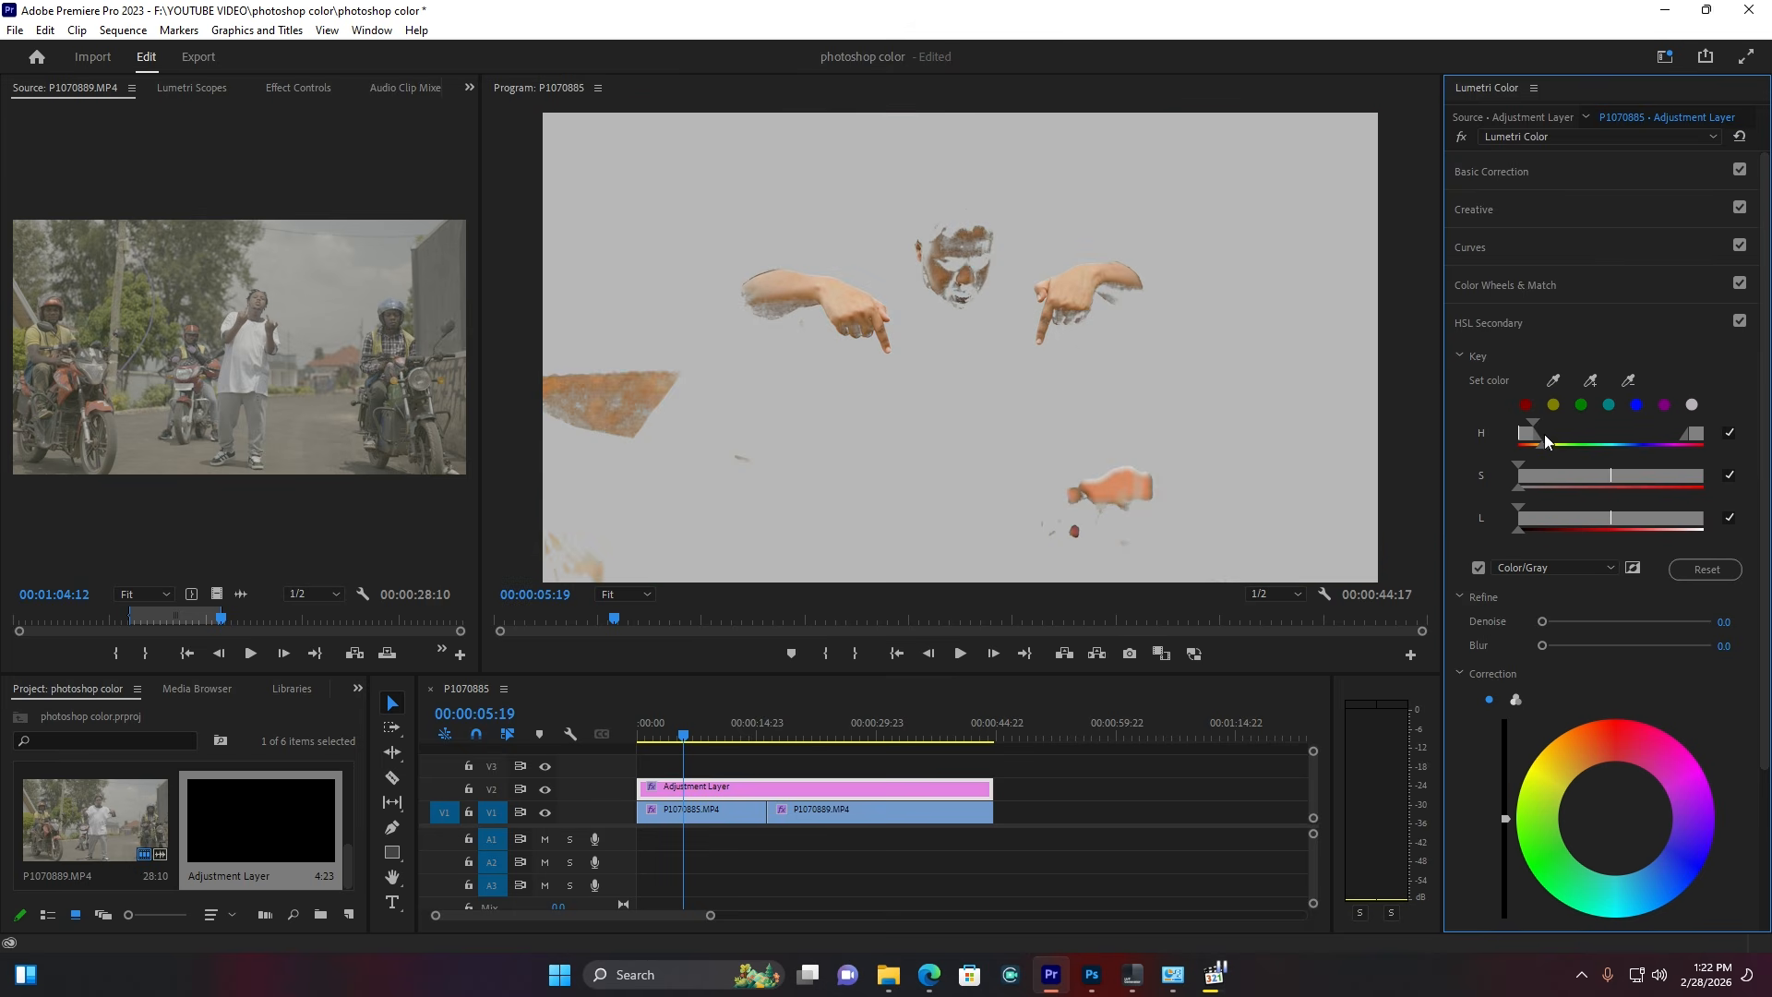
left_click_drag(1531, 434, 1543, 435)
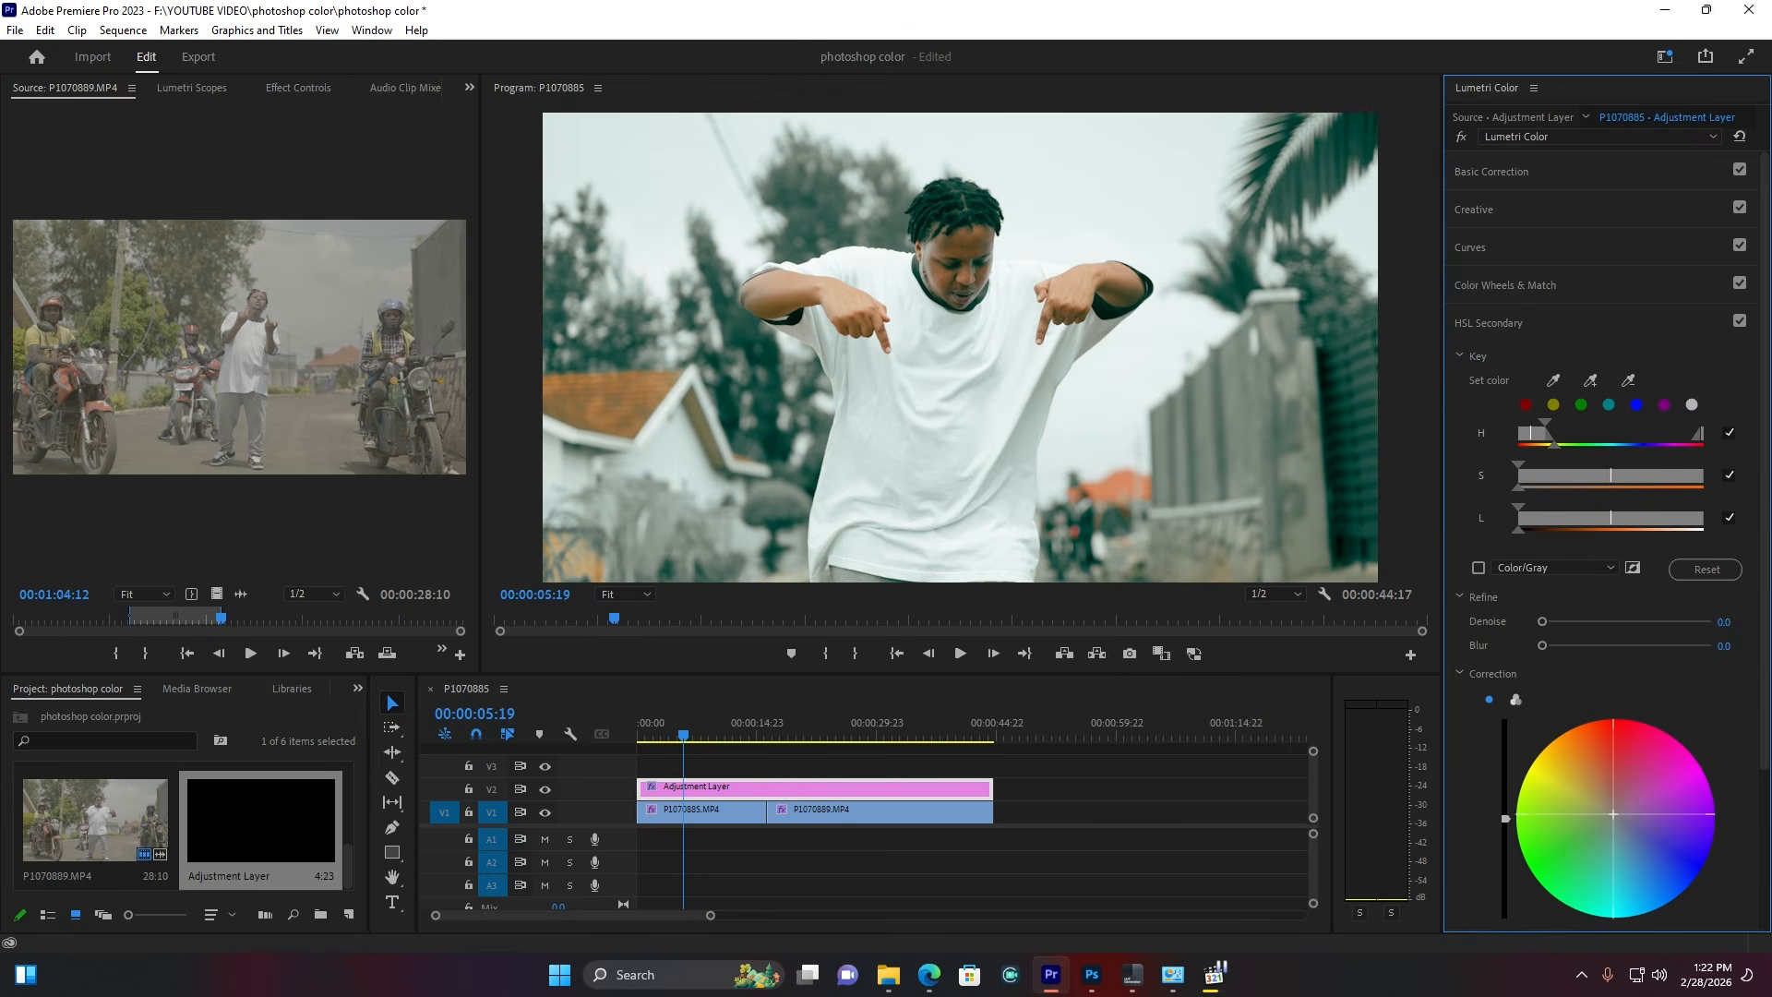
Step: Warm the keyed skin tones by setting the HSL Secondary correction temperature to 21.7, and check the second clip
mouse_move(1605, 799)
left_mouse_down()
mouse_move(1579, 817)
mouse_move(1617, 789)
mouse_move(1602, 805)
left_mouse_up()
double_click(1617, 801)
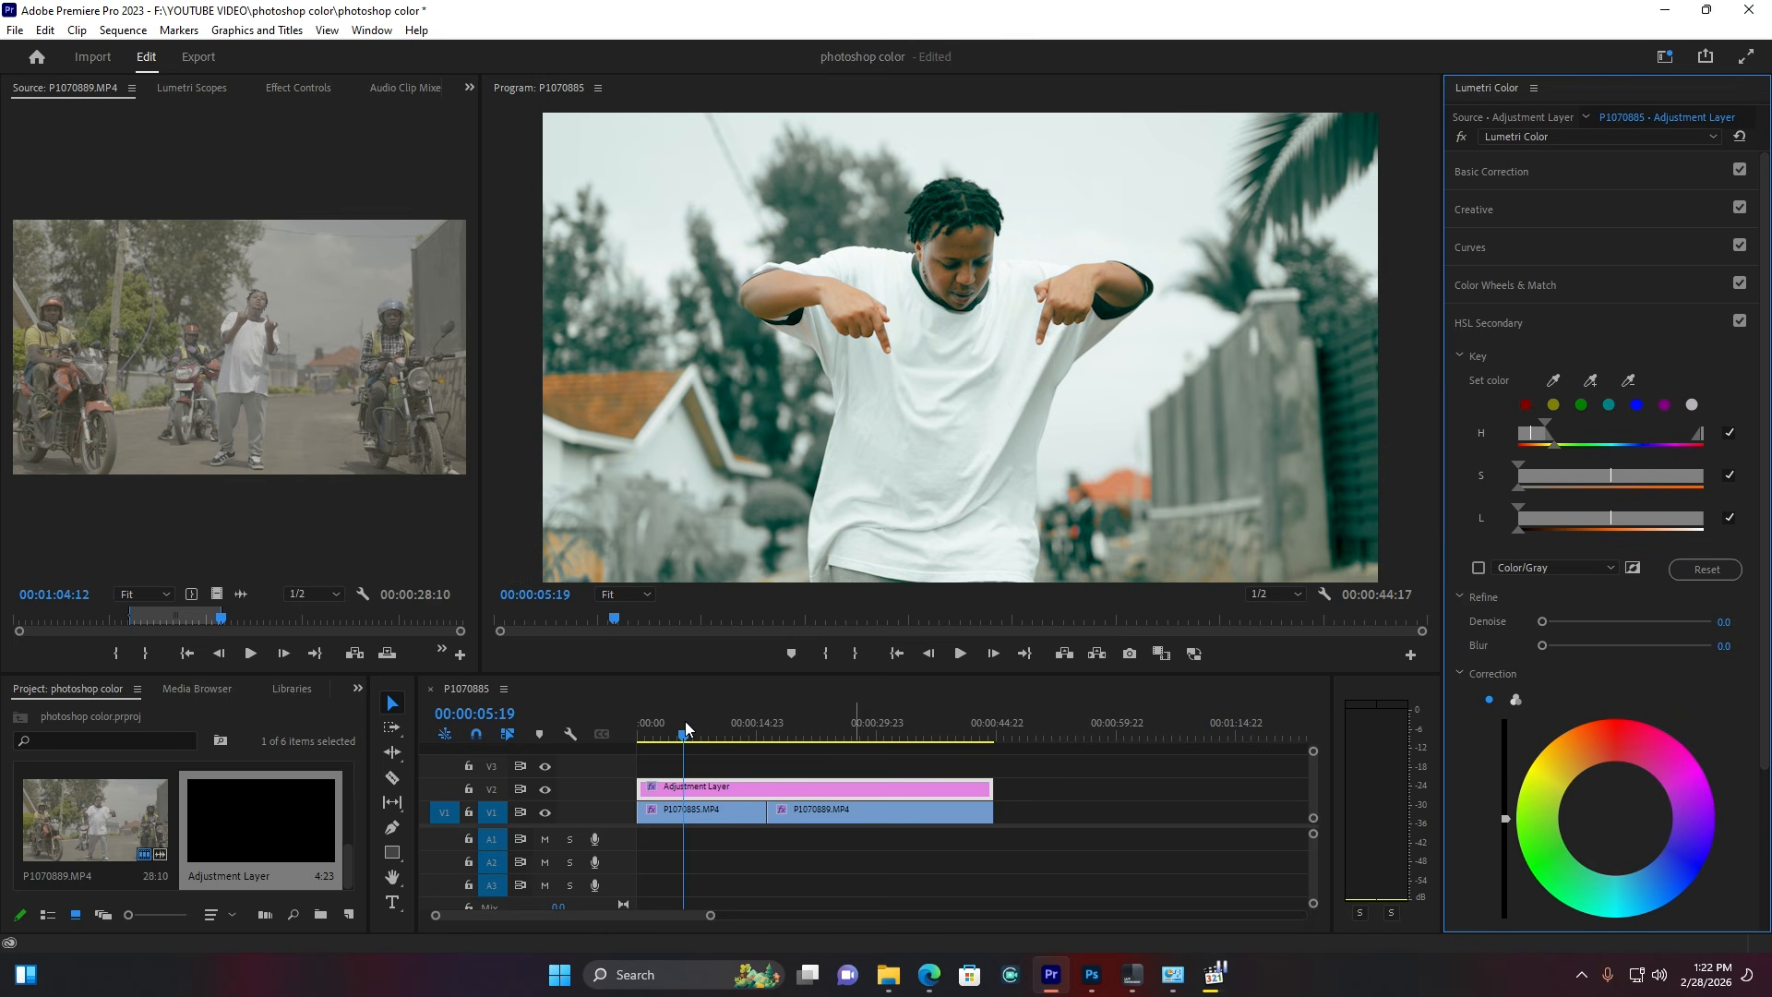
scroll(1606, 858, "down", 1)
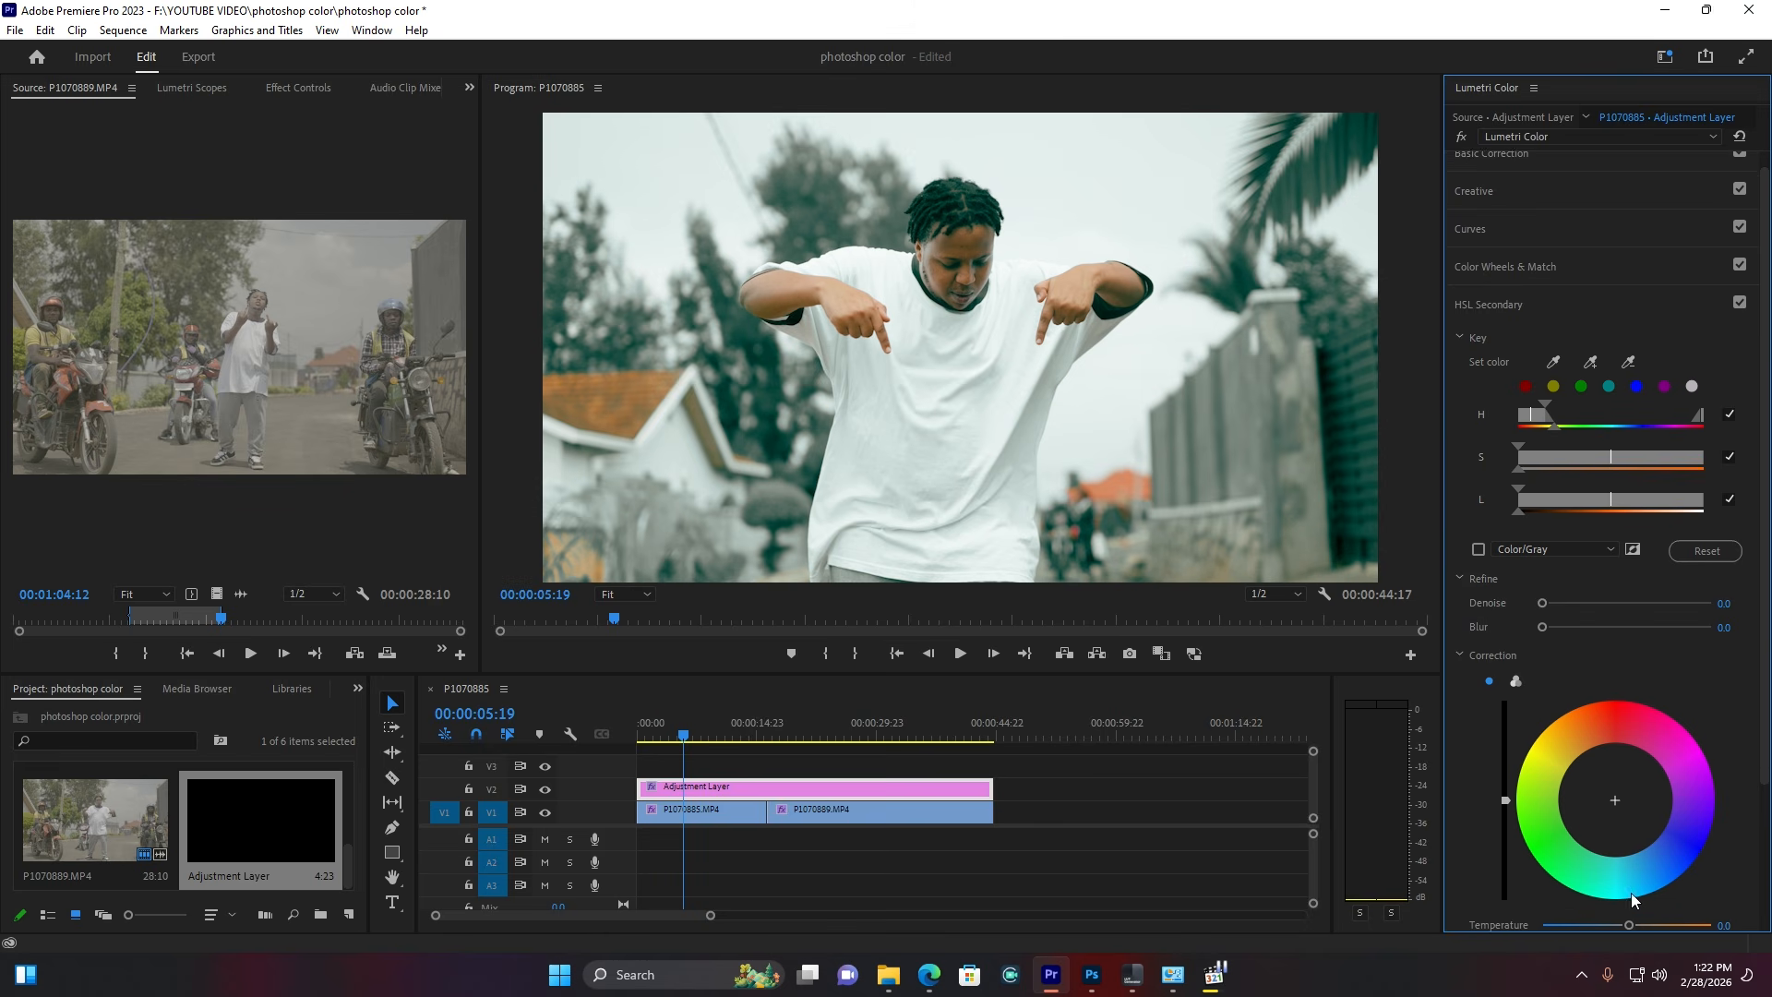
left_click_drag(1642, 906, 1646, 906)
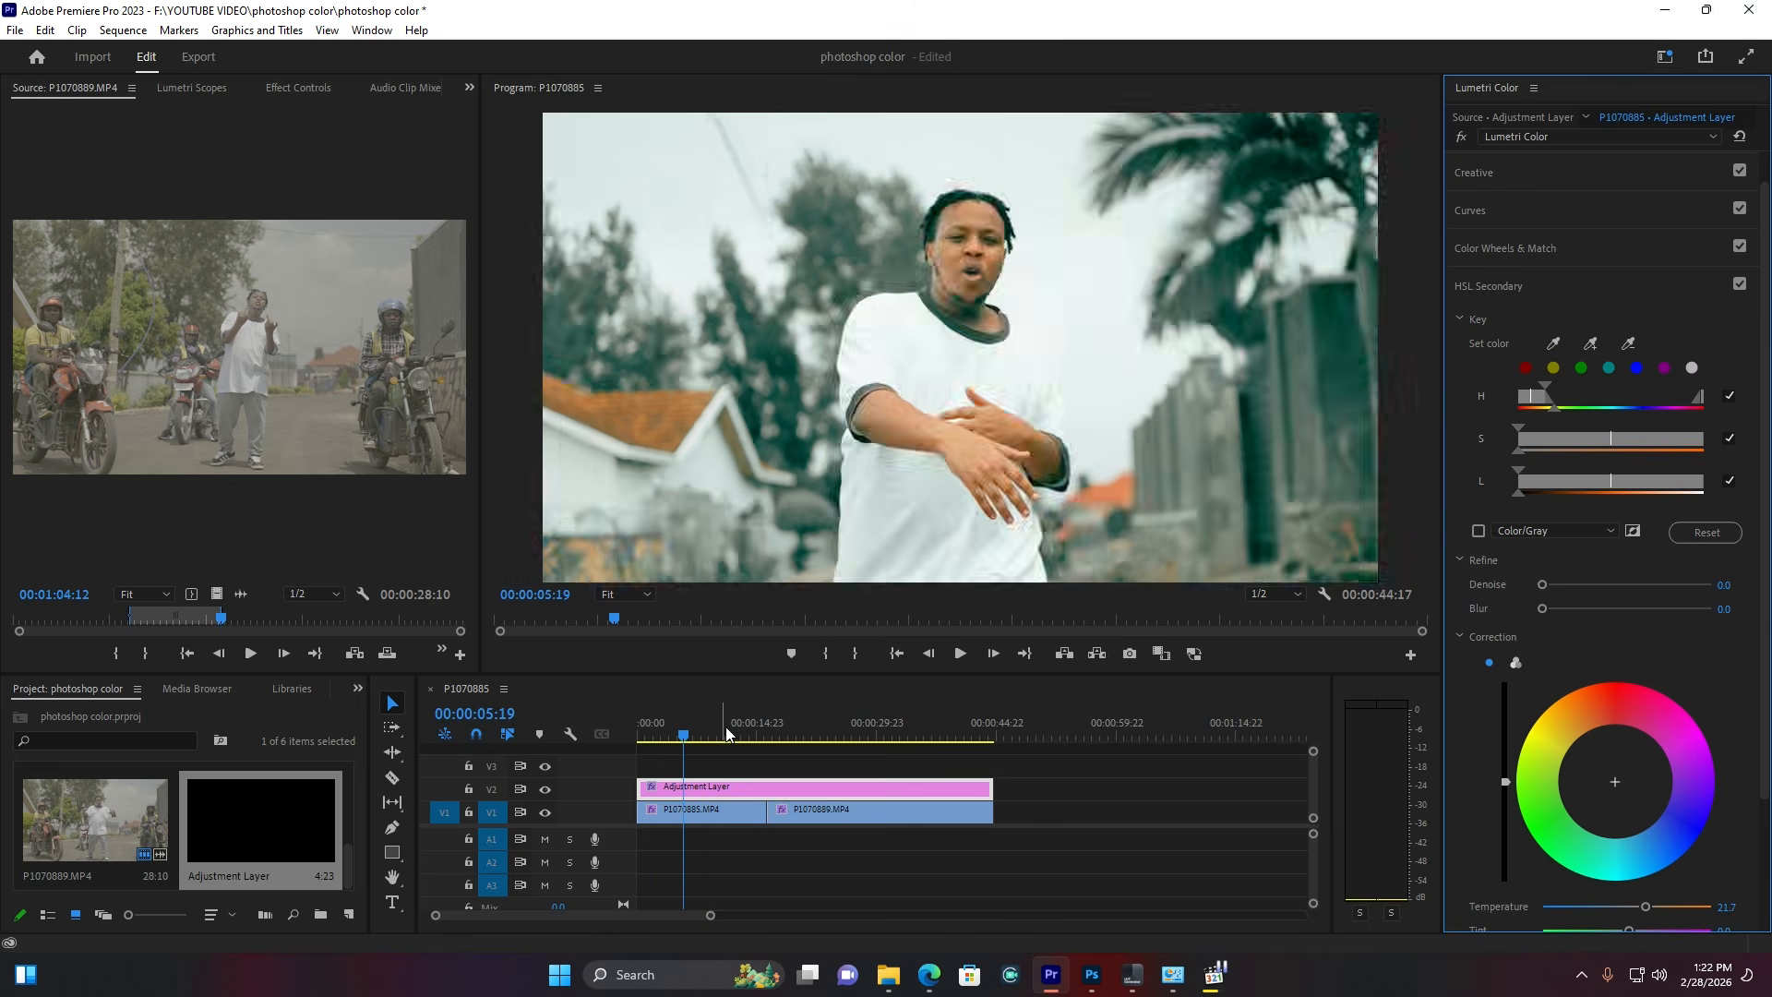
left_click(812, 724)
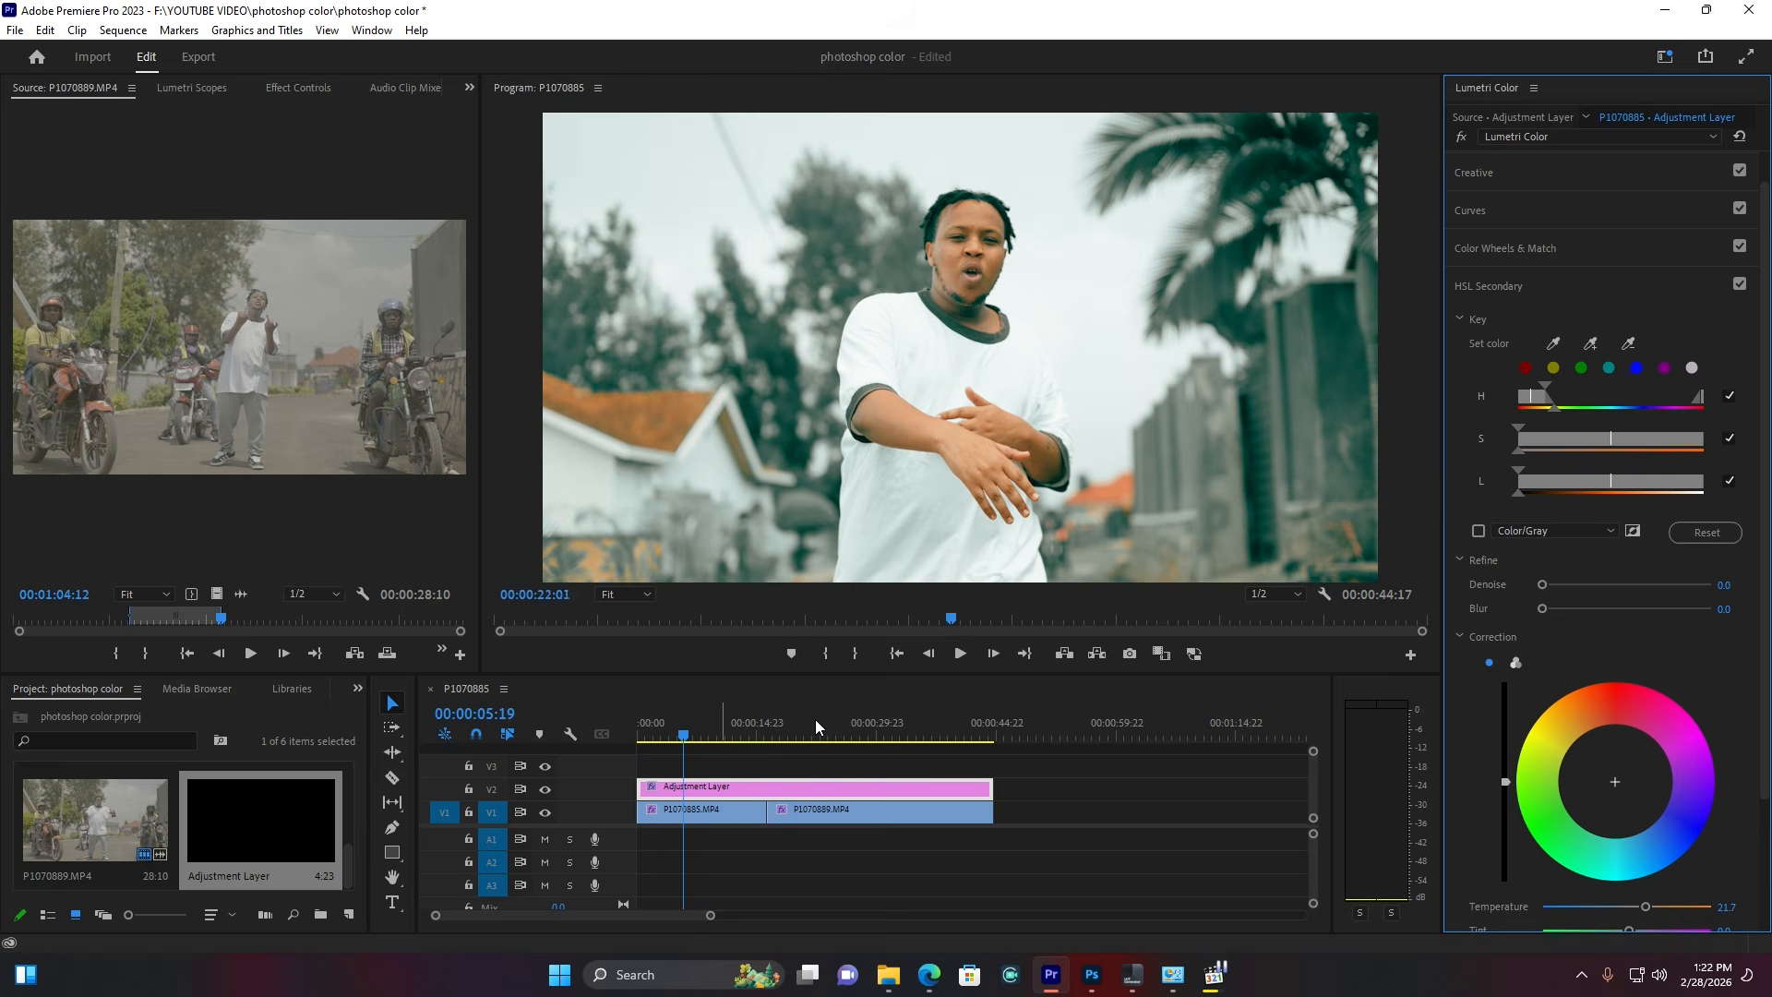